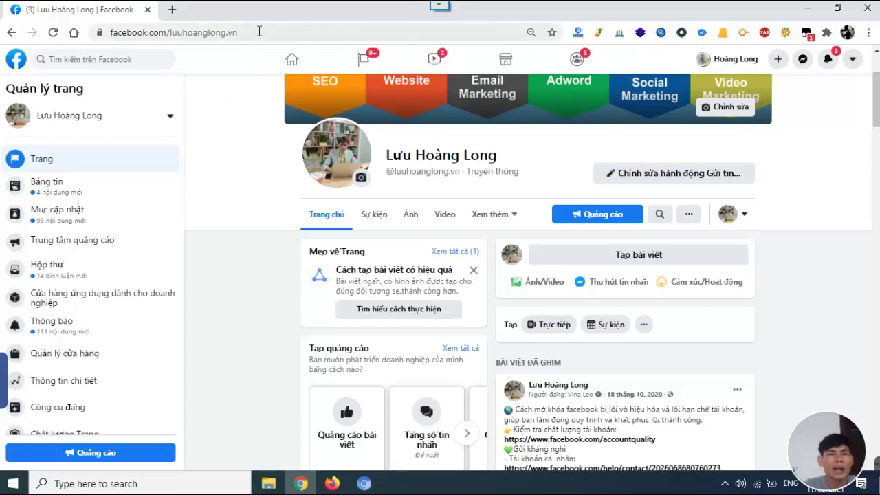
From the Facebook page's create (+) menu, choose Quảng cáo to open Ads Manager in a new tab.
{"action": "scroll", "coordinate": [275, 89], "scroll_direction": "up", "scroll_amount": 2}
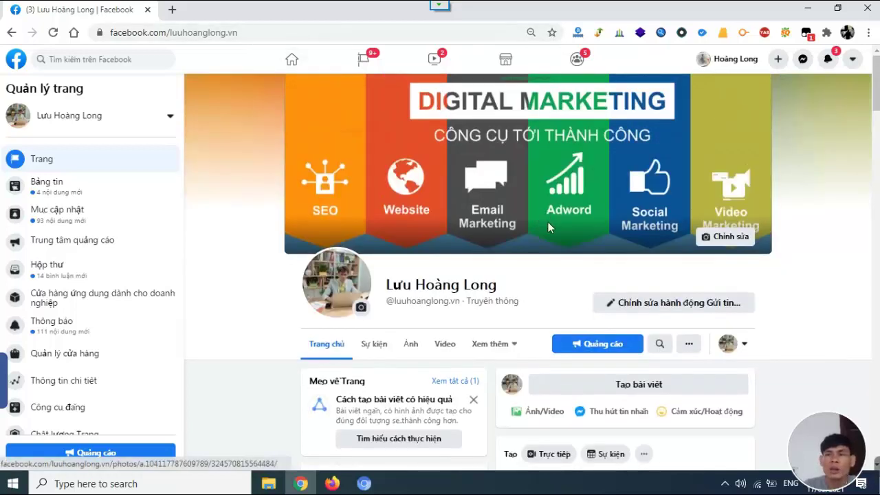
{"action": "left_click", "coordinate": [779, 59]}
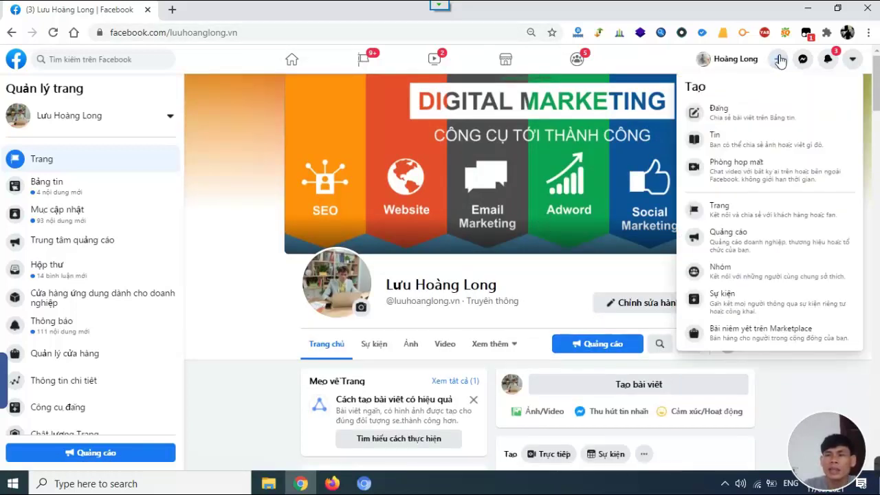
{"action": "left_click", "coordinate": [756, 244]}
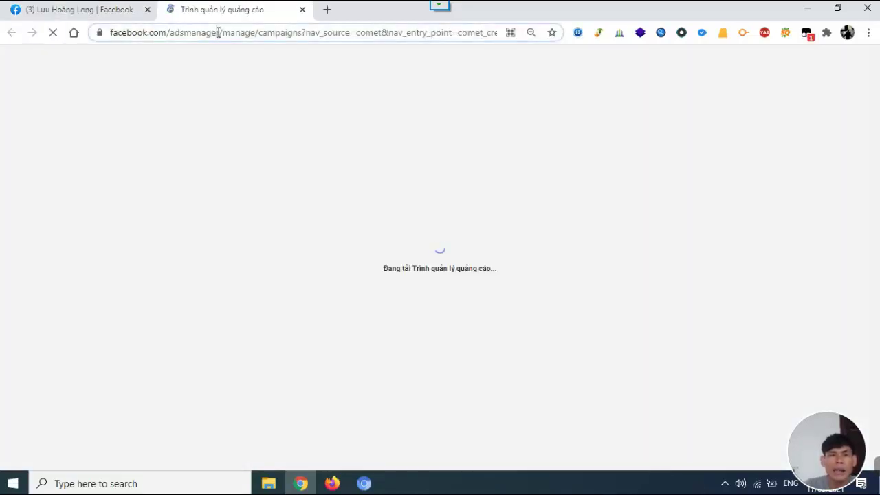
Trim the address down to the adsmanager base URL and reload Ads Manager.
{"action": "left_click_drag", "start_coordinate": [219, 32], "coordinate": [497, 33]}
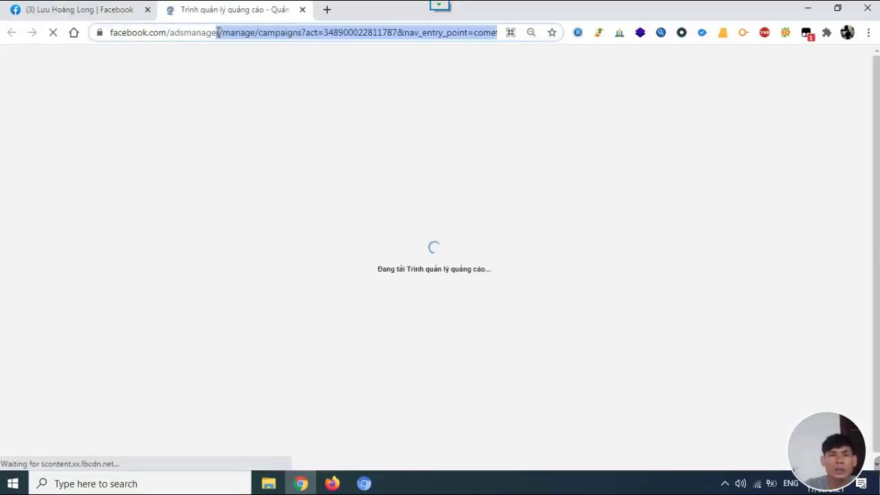
{"action": "left_click", "coordinate": [245, 33]}
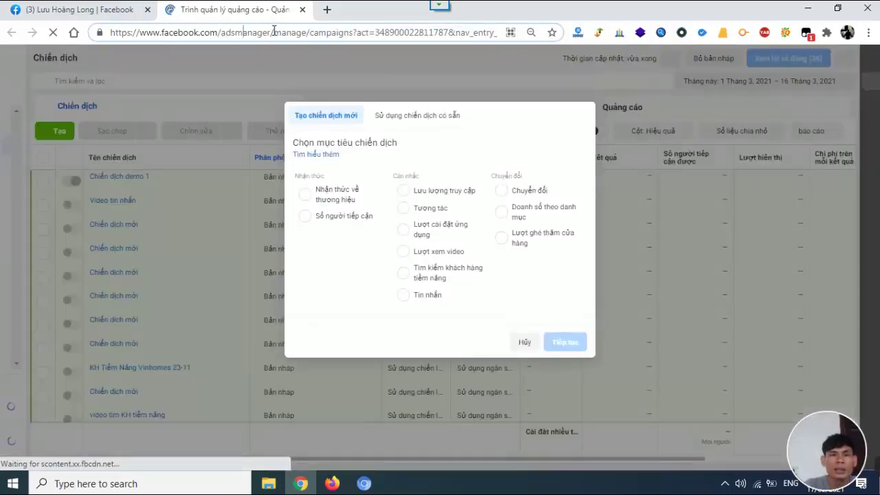
{"action": "left_click_drag", "start_coordinate": [273, 32], "coordinate": [477, 35]}
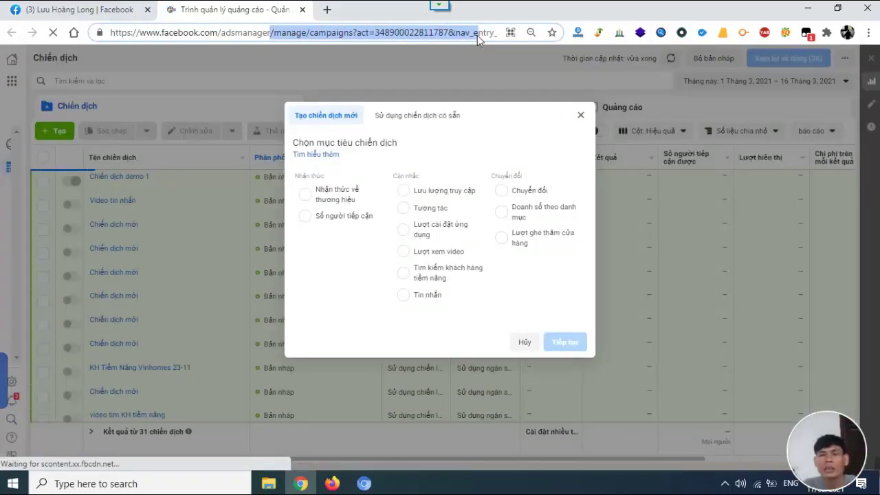
{"action": "key", "text": "BackSpace"}
{"action": "key", "text": "Delete"}
{"action": "key", "text": "Delete"}
{"action": "key", "text": "Delete"}
{"action": "key", "text": "Delete"}
{"action": "key", "text": "Delete"}
{"action": "key", "text": "Delete"}
{"action": "key", "text": "Delete"}
{"action": "key", "text": "Delete"}
{"action": "key", "text": "Delete"}
{"action": "key", "text": "Delete"}
{"action": "key", "text": "Delete"}
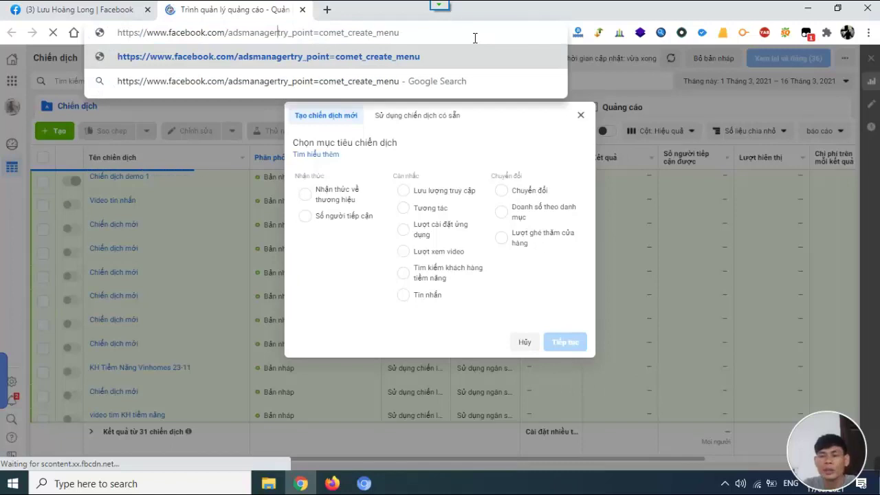
{"action": "key", "text": "Delete"}
{"action": "key", "text": "Delete"}
{"action": "key", "text": "Delete"}
{"action": "key", "text": "Delete"}
{"action": "key", "text": "Delete"}
{"action": "key", "text": "Delete"}
{"action": "key", "text": "Delete"}
{"action": "key", "text": "Delete"}
{"action": "key", "text": "Delete"}
{"action": "key", "text": "Delete"}
{"action": "key", "text": "Delete"}
{"action": "key", "text": "Delete"}
{"action": "key", "text": "Delete"}
{"action": "key", "text": "Delete"}
{"action": "key", "text": "Delete"}
{"action": "key", "text": "Delete"}
{"action": "key", "text": "Delete"}
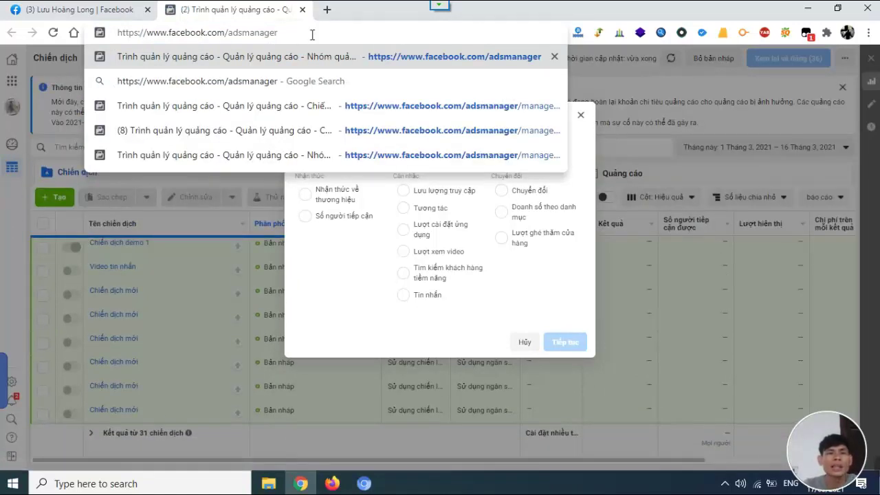
{"action": "key", "text": "Return"}
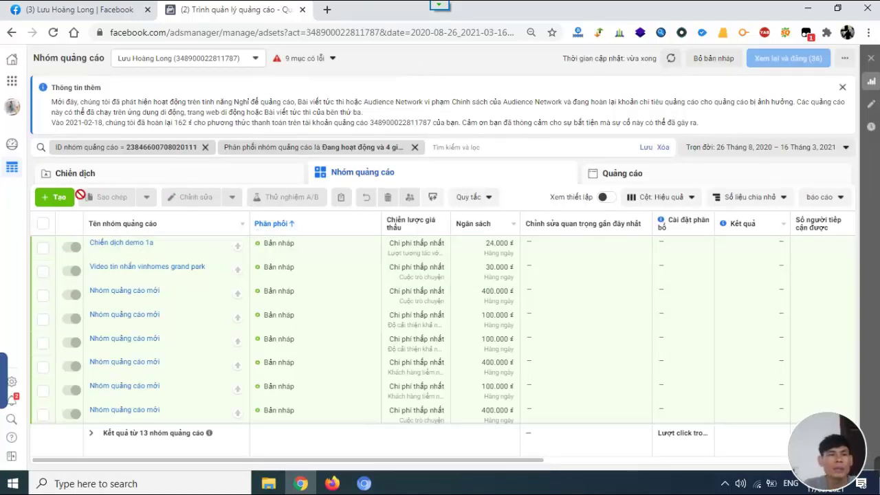
Create a new campaign with the Tin nhắn (Messages) objective and continue to its draft.
{"action": "left_click", "coordinate": [45, 200]}
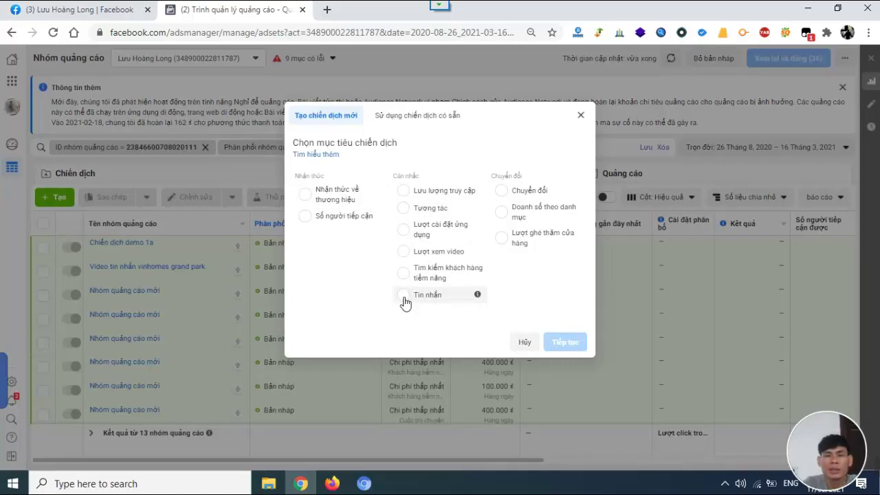
{"action": "left_click", "coordinate": [405, 298]}
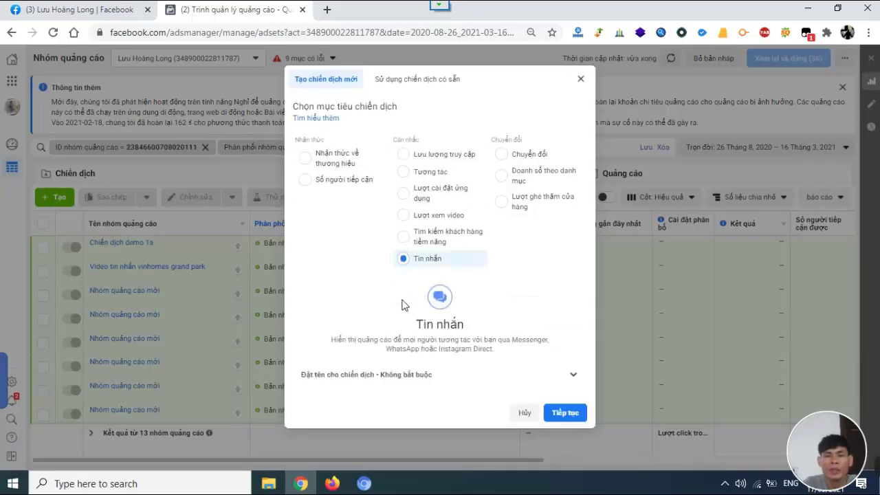
{"action": "left_click", "coordinate": [575, 413]}
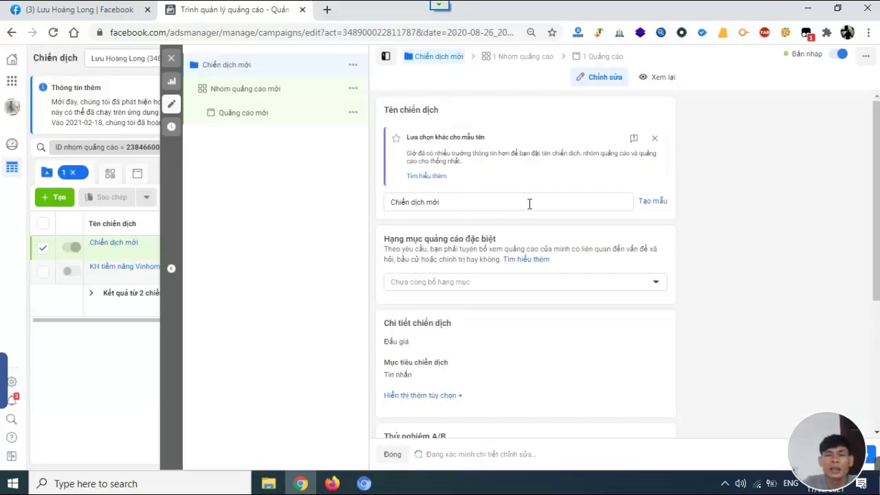
Rename the campaign to 'Chiến dịch Demo 2021-1' and proceed to the ad set.
{"action": "left_click", "coordinate": [551, 203]}
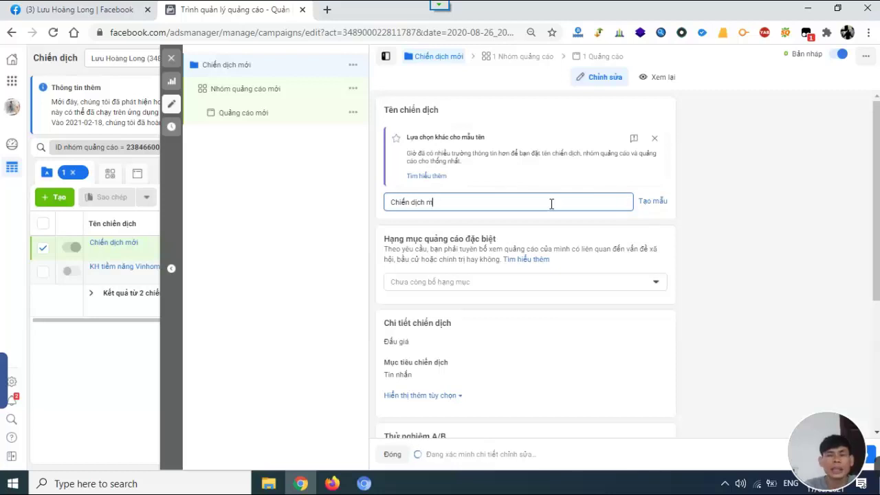
{"action": "type", "text": "D"}
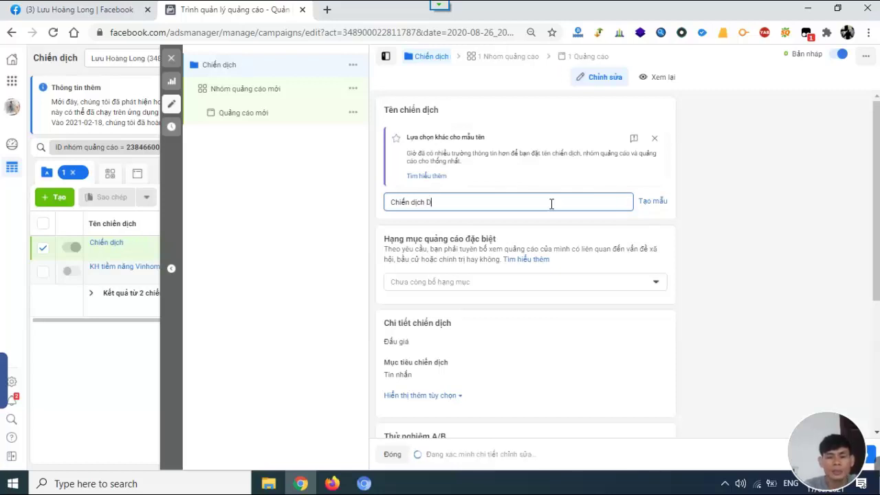
{"action": "type", "text": "emo"}
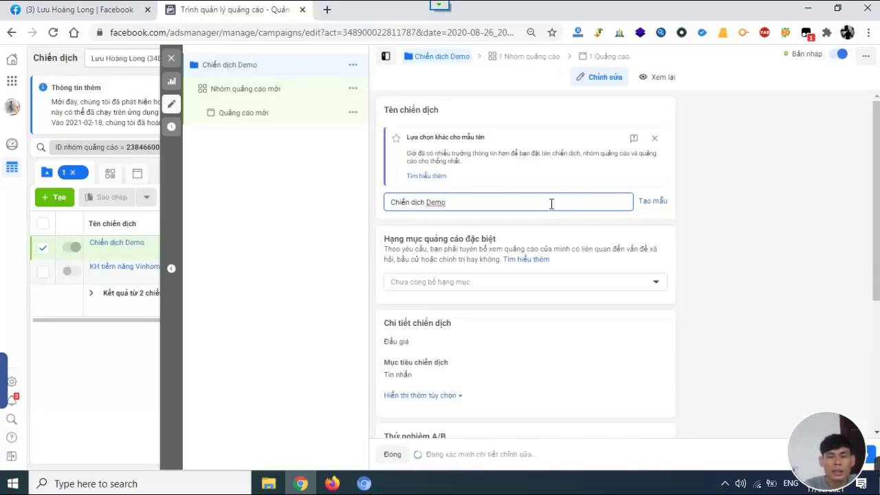
{"action": "type", "text": " 2021"}
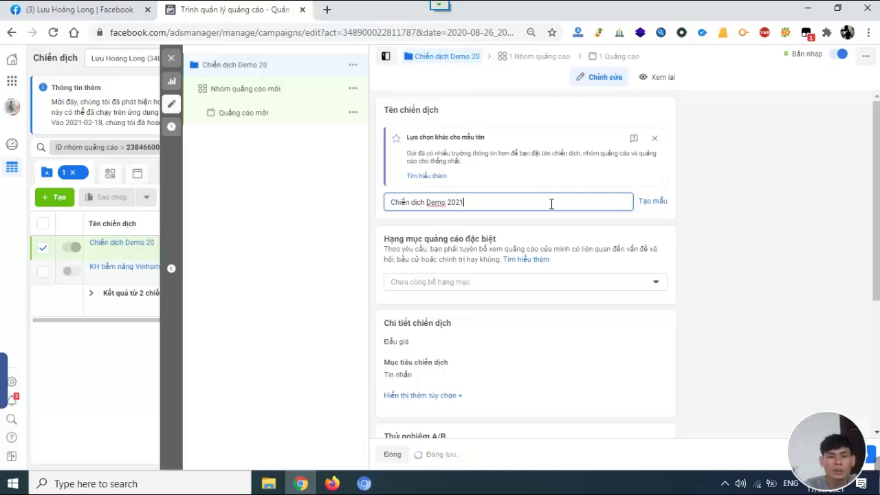
{"action": "type", "text": "-1"}
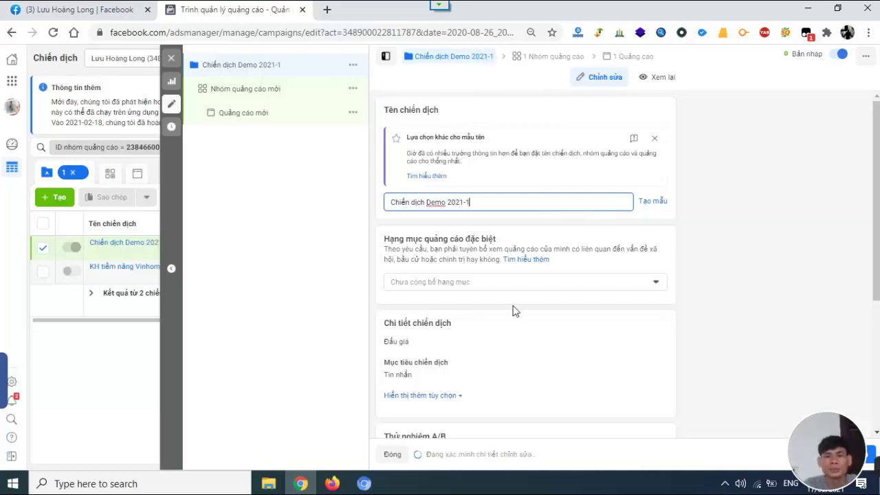
{"action": "scroll", "coordinate": [487, 282], "scroll_direction": "down", "scroll_amount": 3}
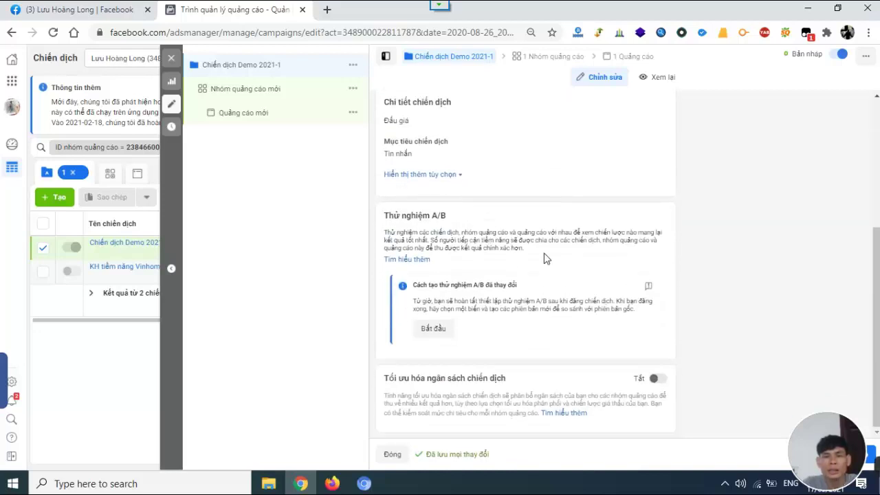
{"action": "left_click_drag", "start_coordinate": [806, 433], "coordinate": [783, 438]}
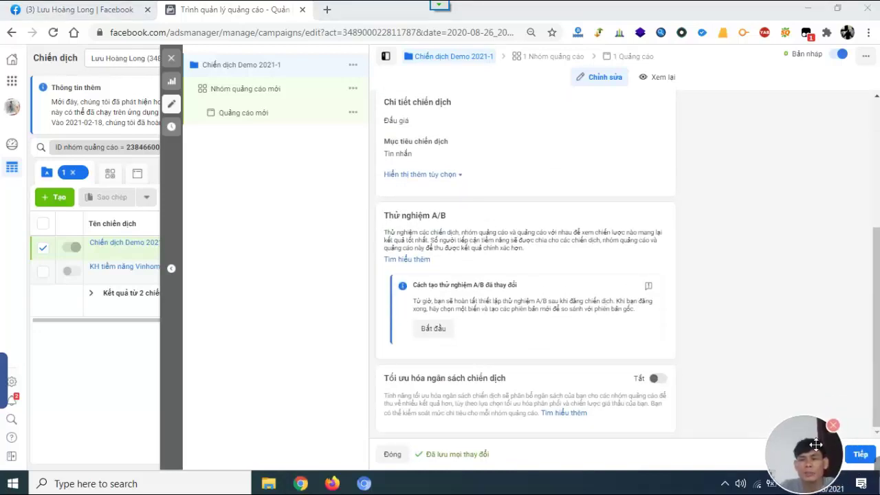
{"action": "left_click", "coordinate": [861, 456]}
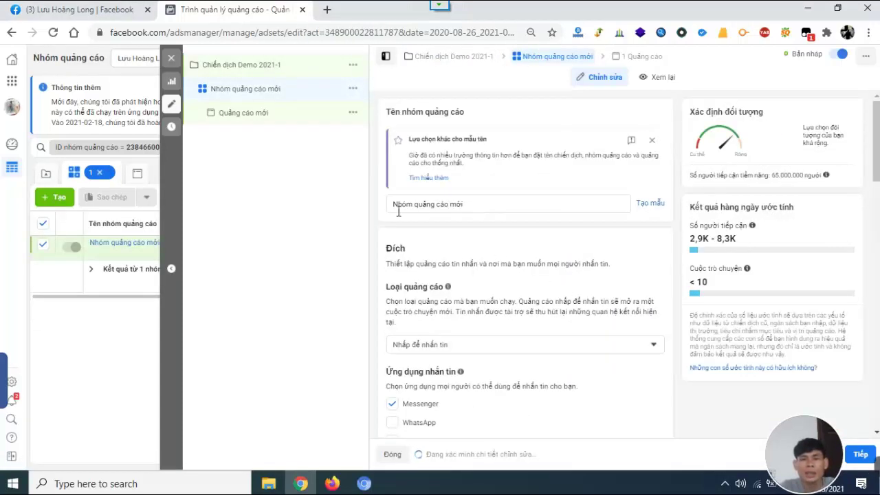
Change the ad set name from 'Nhóm quảng cáo mới' to 'Nhóm quảng demo 2021-1'.
{"action": "left_click", "coordinate": [493, 203]}
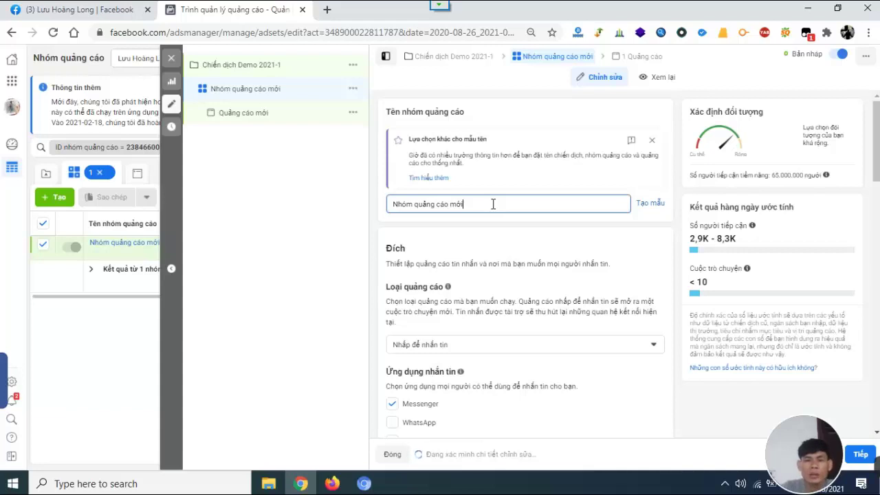
{"action": "key", "text": "BackSpace"}
{"action": "key", "text": "BackSpace"}
{"action": "key", "text": "BackSpace"}
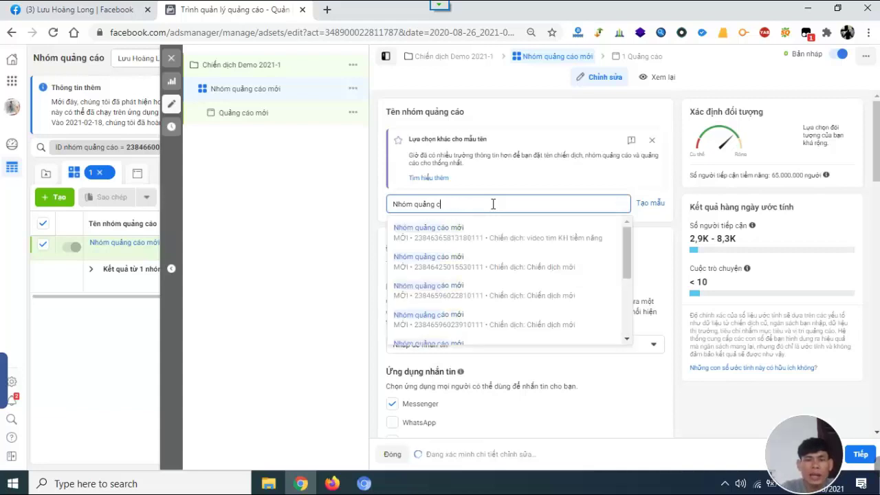
{"action": "type", "text": "demo "}
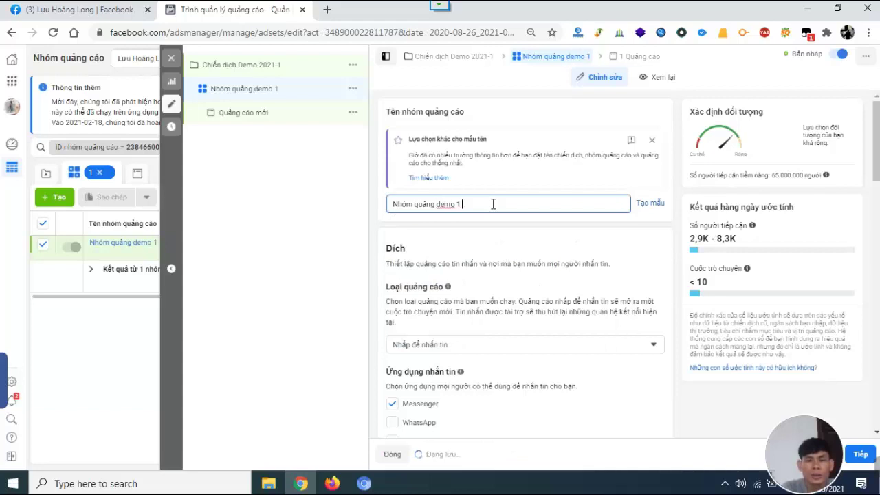
{"action": "type", "text": "2"}
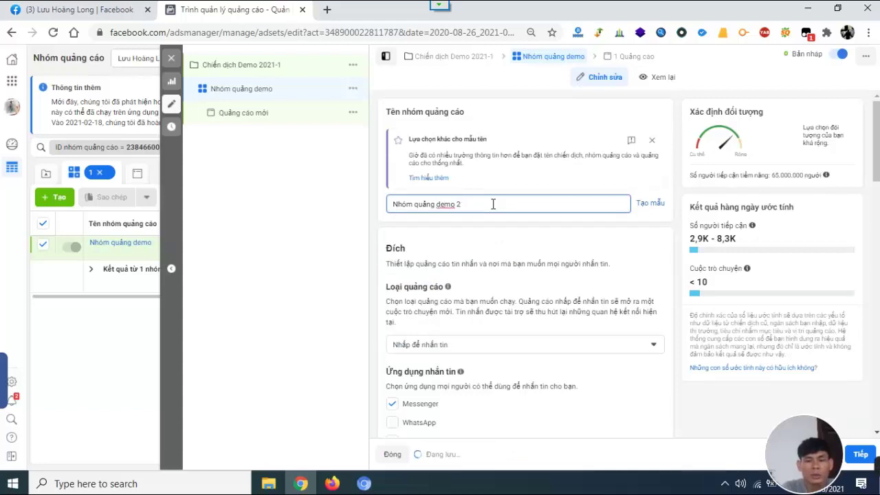
{"action": "type", "text": "021-"}
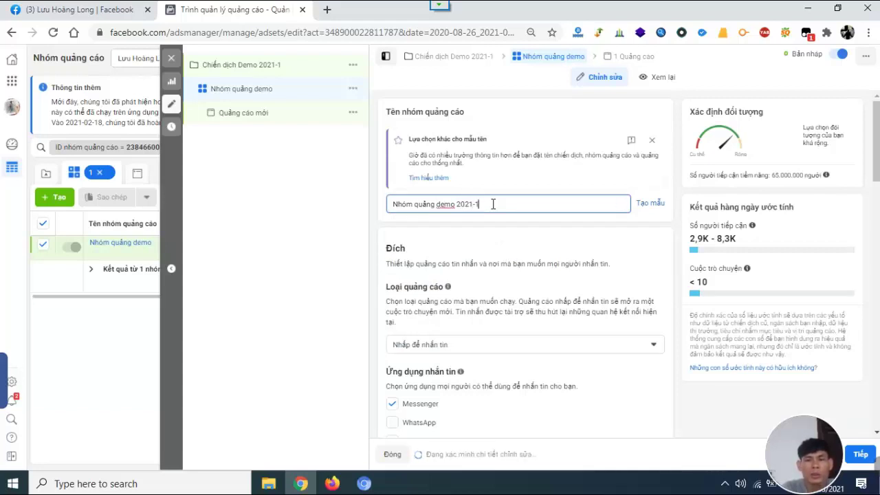
{"action": "type", "text": "1"}
{"action": "scroll", "coordinate": [481, 213], "scroll_direction": "down", "scroll_amount": 4}
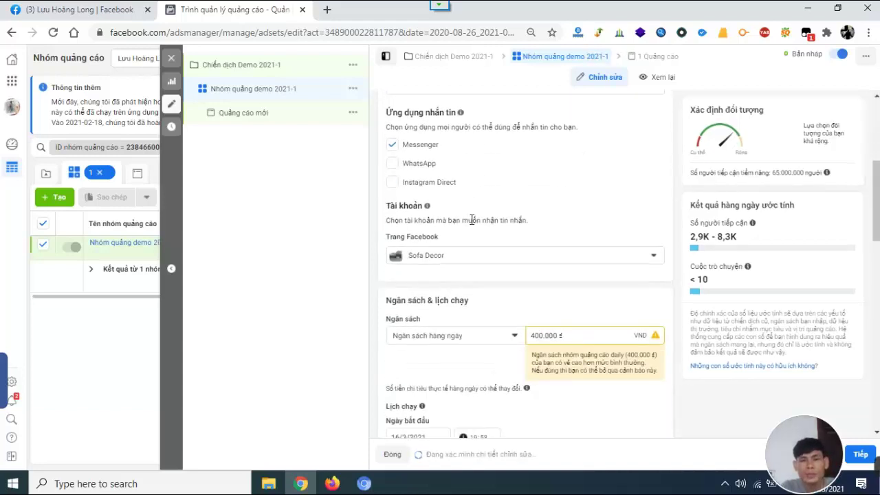
{"action": "scroll", "coordinate": [442, 215], "scroll_direction": "up", "scroll_amount": 2}
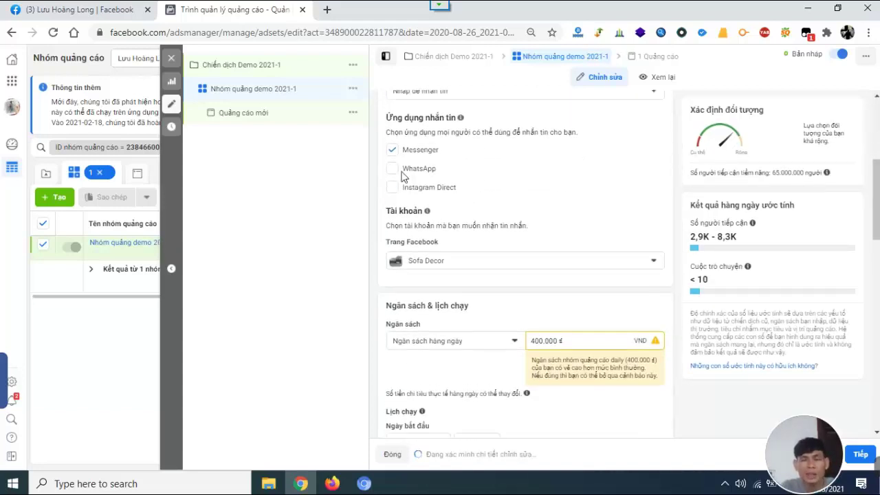
{"action": "left_click", "coordinate": [475, 215]}
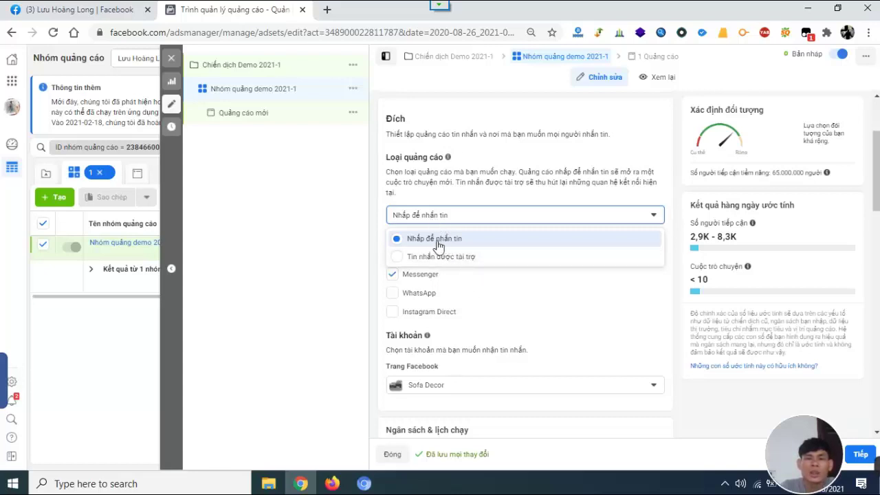
{"action": "left_click", "coordinate": [318, 267]}
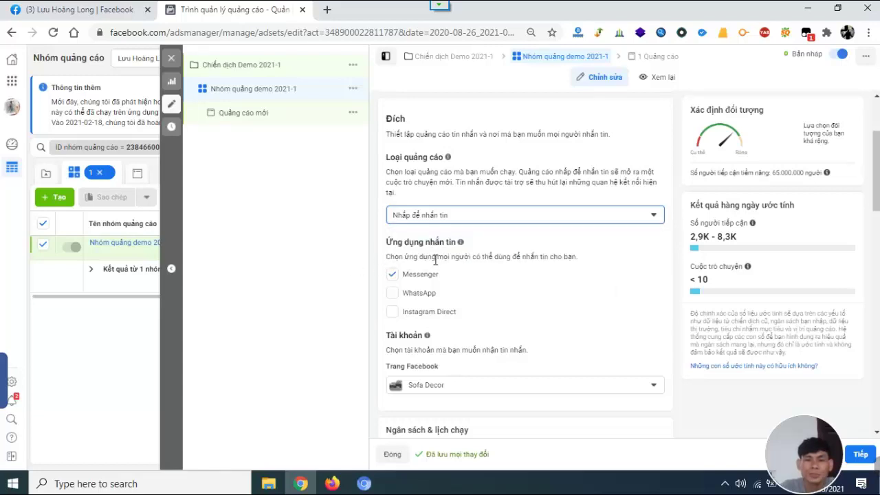
{"action": "scroll", "coordinate": [462, 259], "scroll_direction": "down", "scroll_amount": 1}
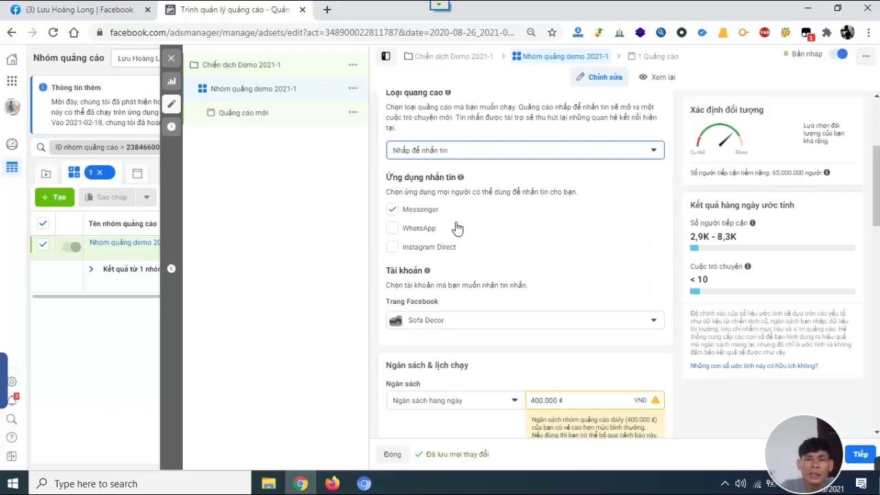
{"action": "scroll", "coordinate": [459, 222], "scroll_direction": "down", "scroll_amount": 1}
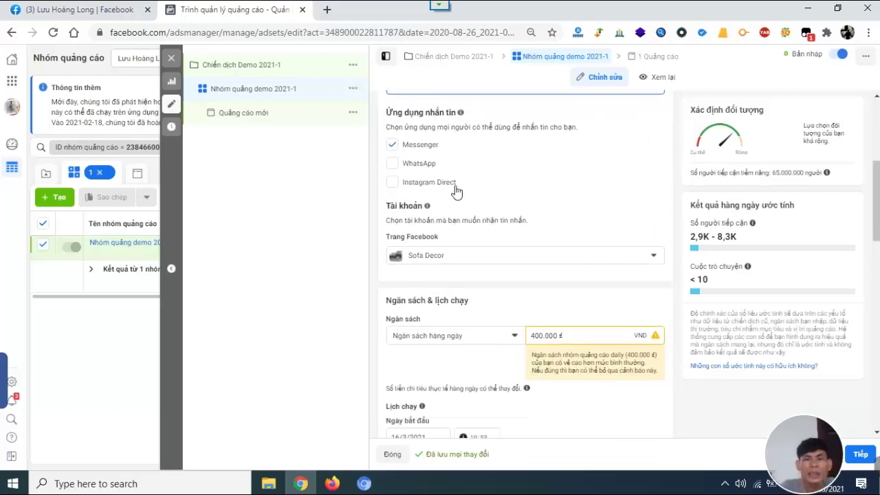
{"action": "scroll", "coordinate": [474, 194], "scroll_direction": "up", "scroll_amount": 1}
{"action": "scroll", "coordinate": [475, 194], "scroll_direction": "up", "scroll_amount": 1}
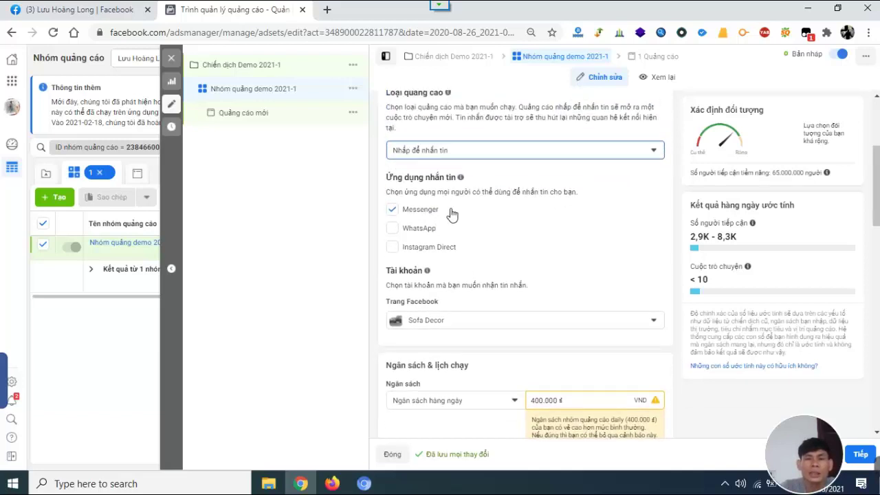
{"action": "scroll", "coordinate": [454, 210], "scroll_direction": "down", "scroll_amount": 2}
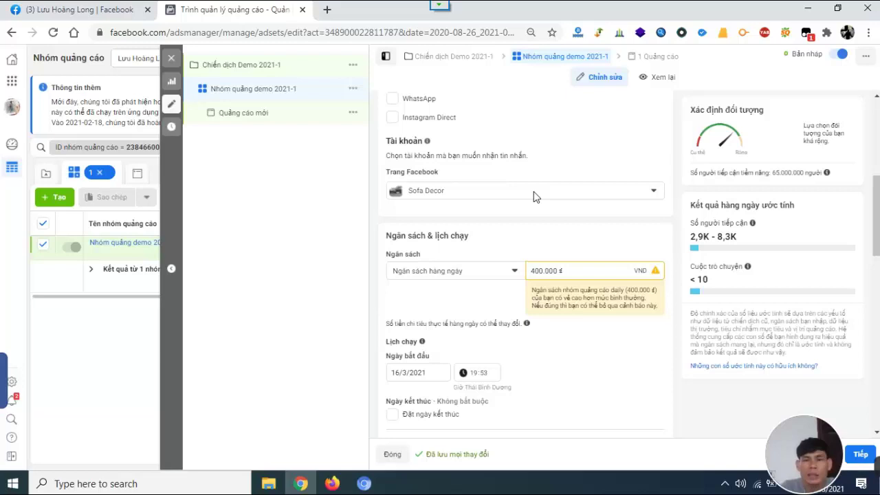
{"action": "left_click", "coordinate": [536, 197]}
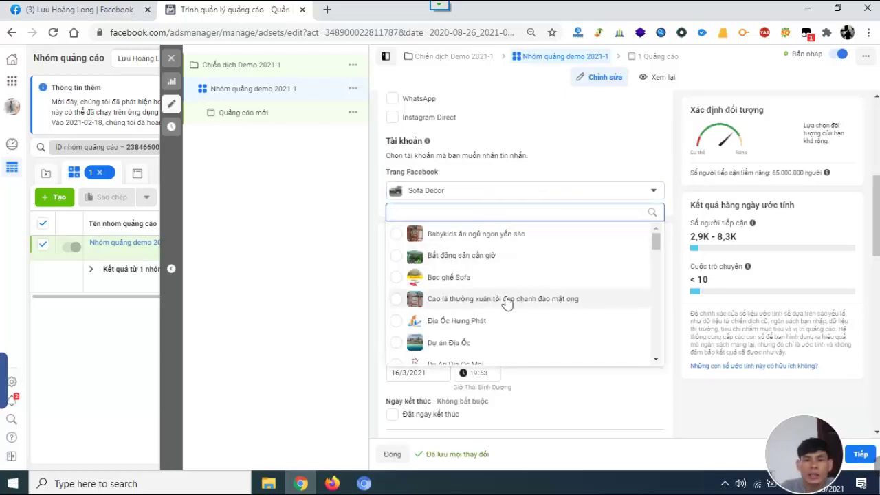
{"action": "left_click", "coordinate": [303, 238]}
{"action": "left_click", "coordinate": [564, 191]}
{"action": "scroll", "coordinate": [495, 289], "scroll_direction": "down", "scroll_amount": 3}
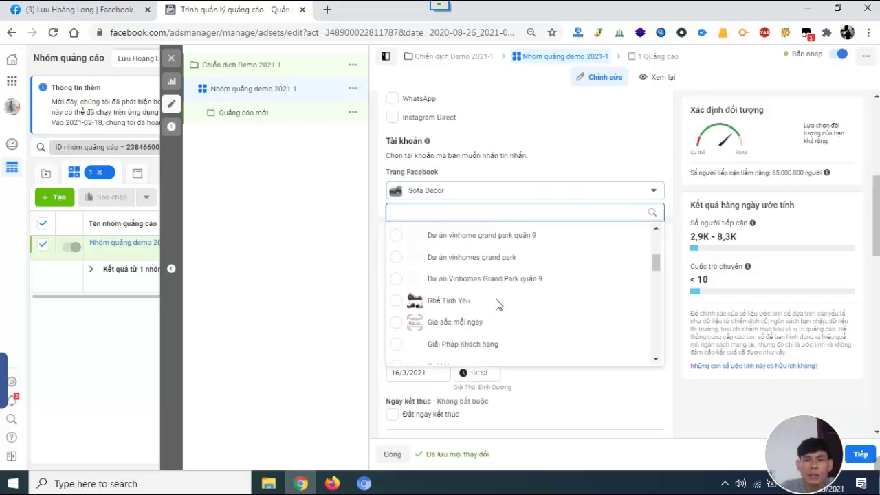
{"action": "scroll", "coordinate": [499, 305], "scroll_direction": "down", "scroll_amount": 10}
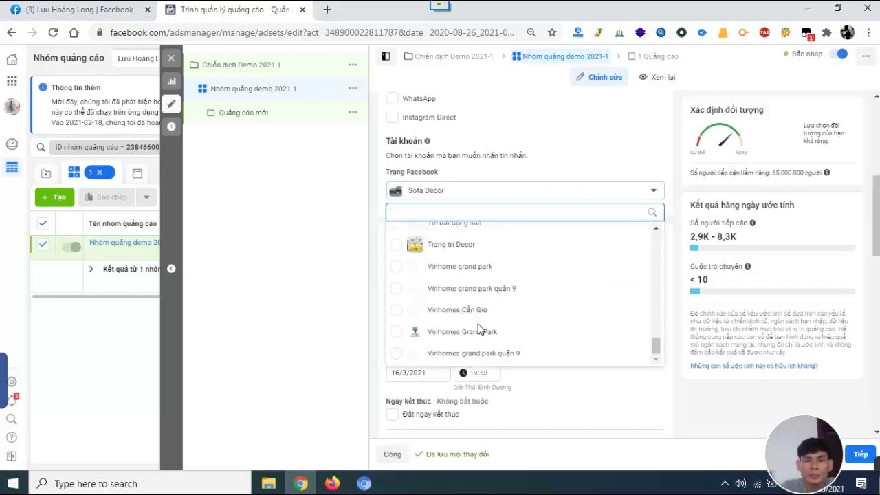
{"action": "scroll", "coordinate": [479, 330], "scroll_direction": "down", "scroll_amount": 3}
{"action": "left_click", "coordinate": [484, 356]}
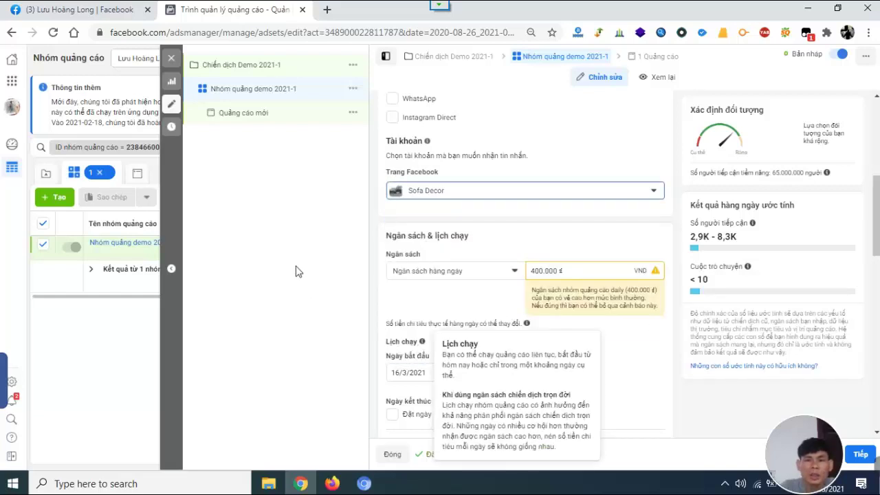
{"action": "left_click", "coordinate": [285, 237]}
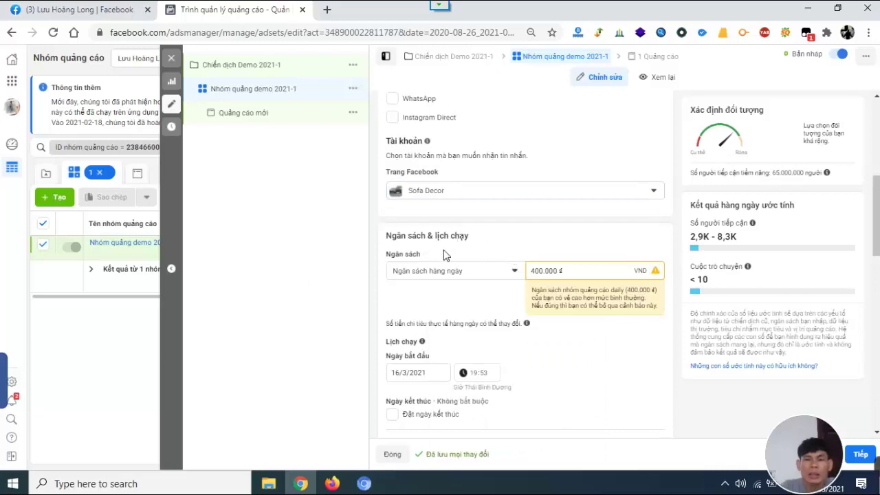
{"action": "scroll", "coordinate": [444, 250], "scroll_direction": "down", "scroll_amount": 1}
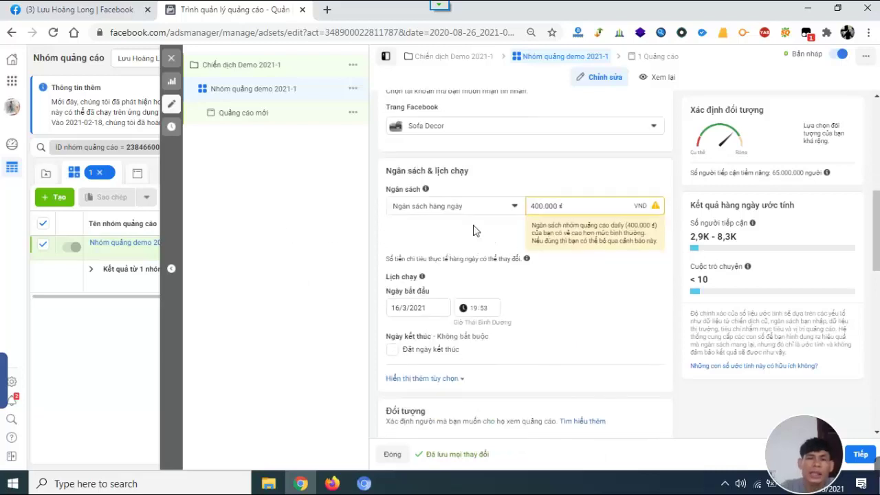
Keep the Daily Budget type and lower the daily amount from 400.000 đ to 24.000 đ.
{"action": "left_click", "coordinate": [509, 207]}
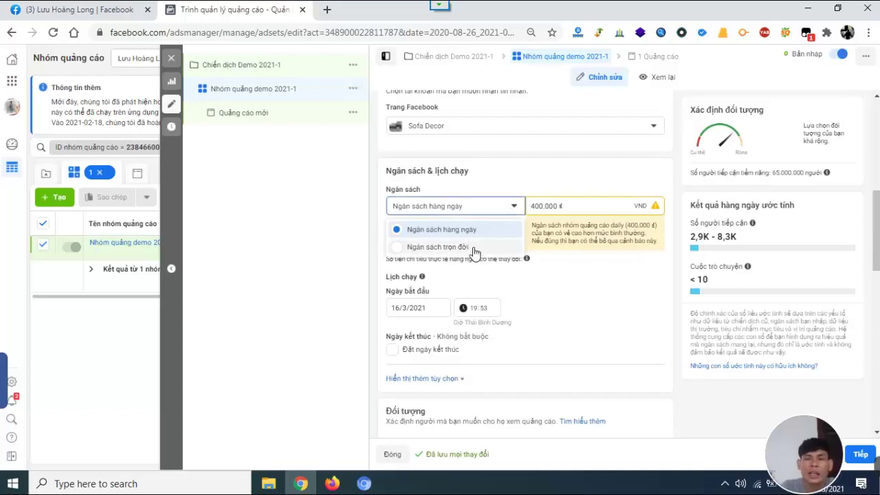
{"action": "left_click", "coordinate": [275, 217]}
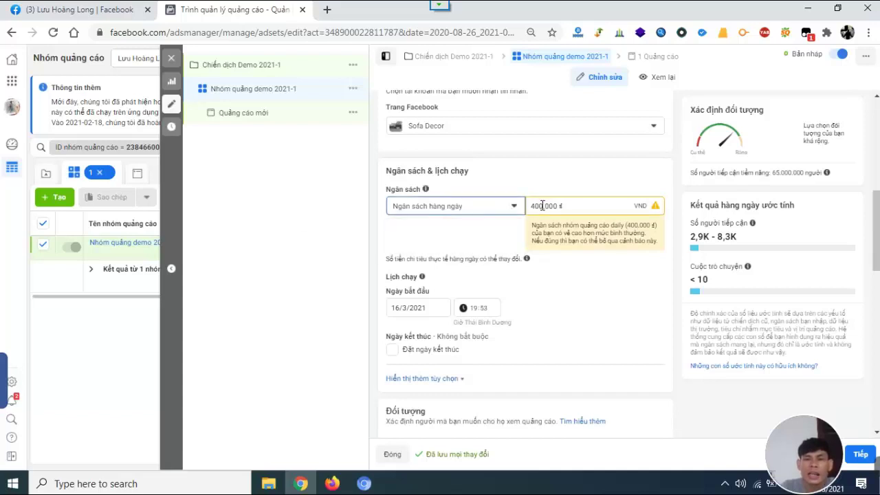
{"action": "left_click_drag", "start_coordinate": [540, 205], "coordinate": [466, 205]}
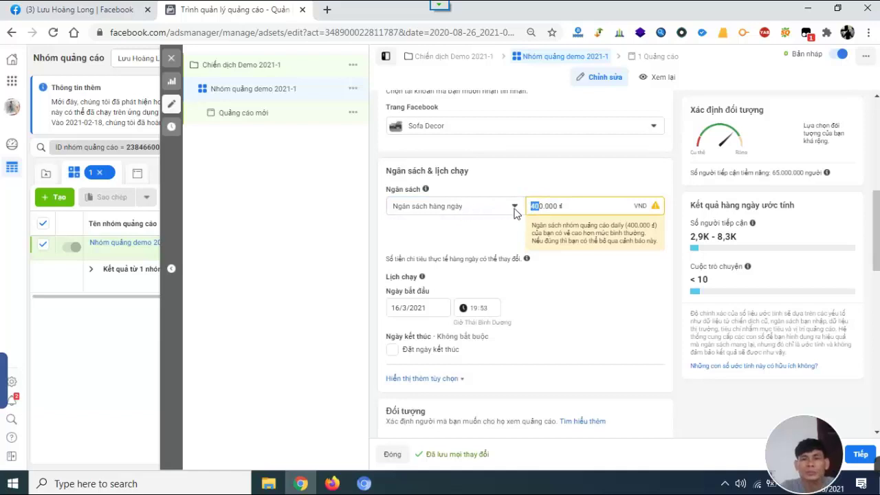
{"action": "type", "text": "2"}
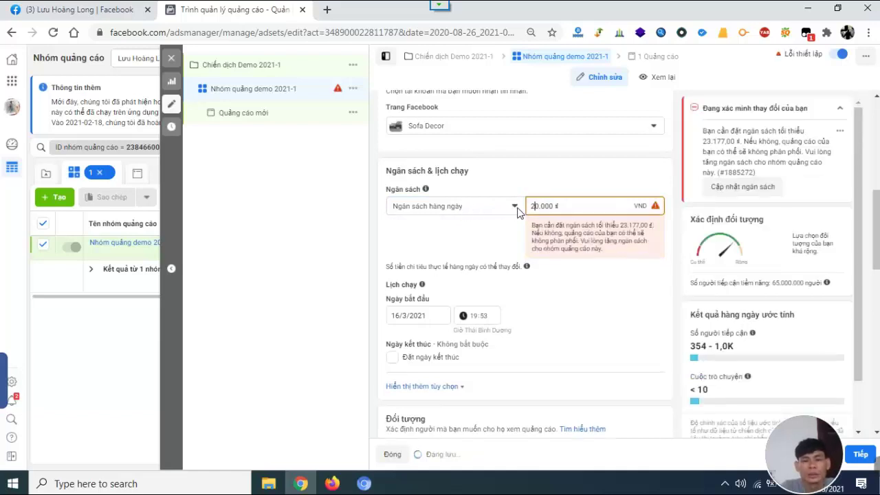
{"action": "type", "text": "4"}
{"action": "mouse_move", "coordinate": [527, 222]}
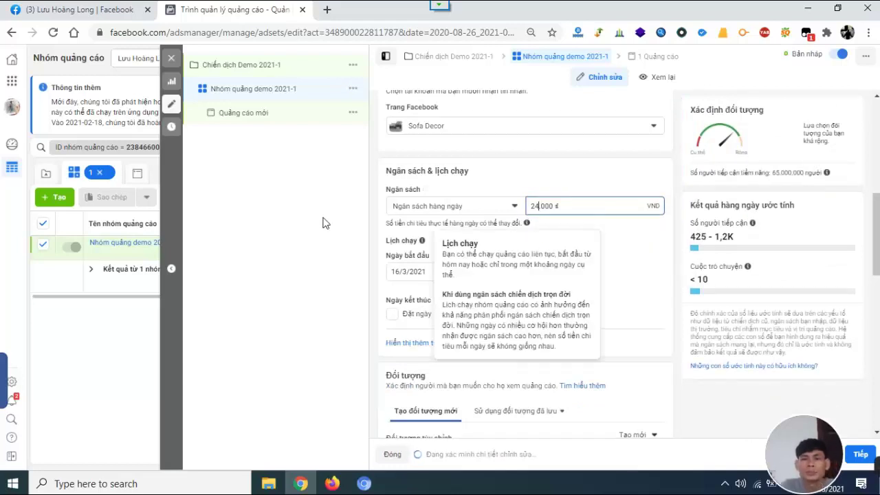
{"action": "left_click", "coordinate": [399, 227]}
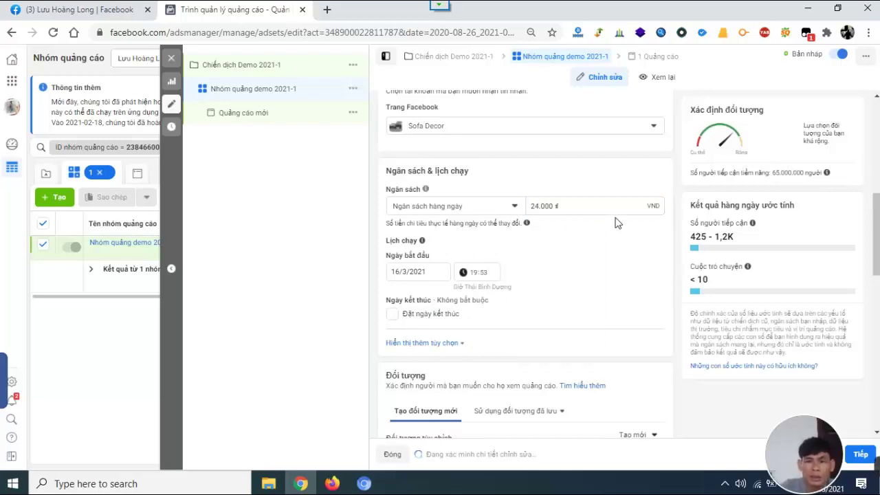
{"action": "left_click_drag", "start_coordinate": [589, 205], "coordinate": [489, 206]}
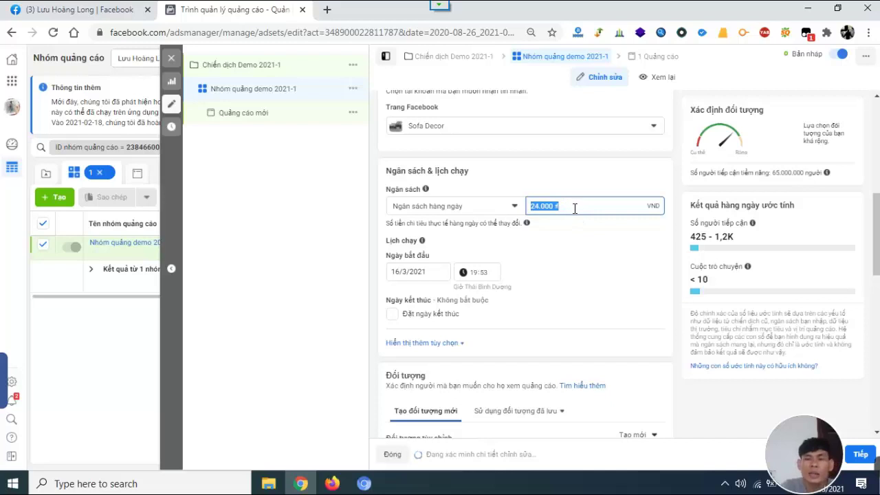
{"action": "left_click", "coordinate": [540, 209]}
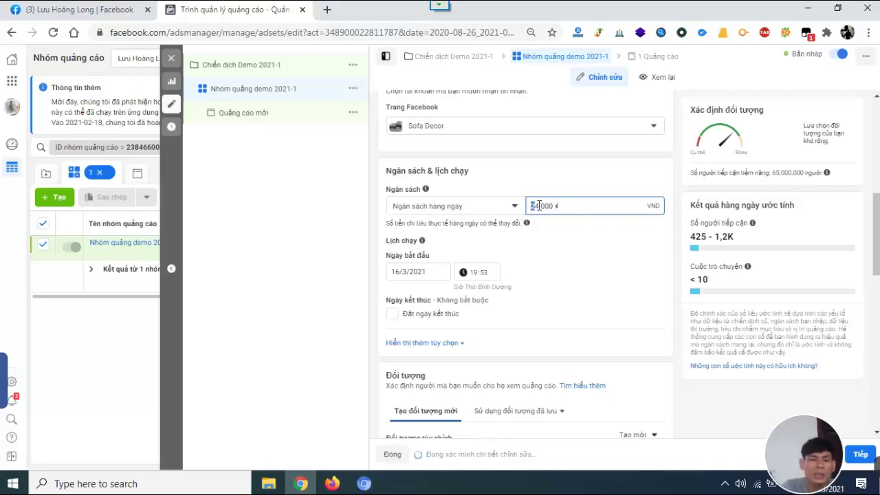
{"action": "type", "text": "1"}
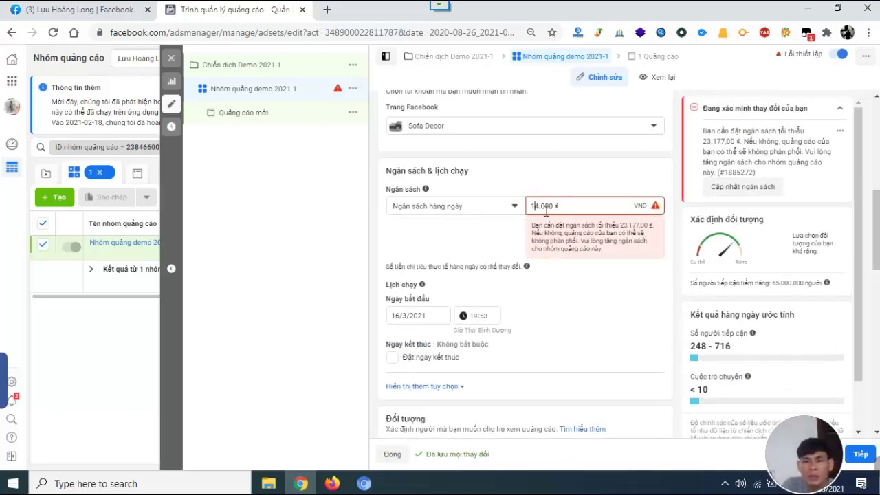
{"action": "key", "text": "BackSpace"}
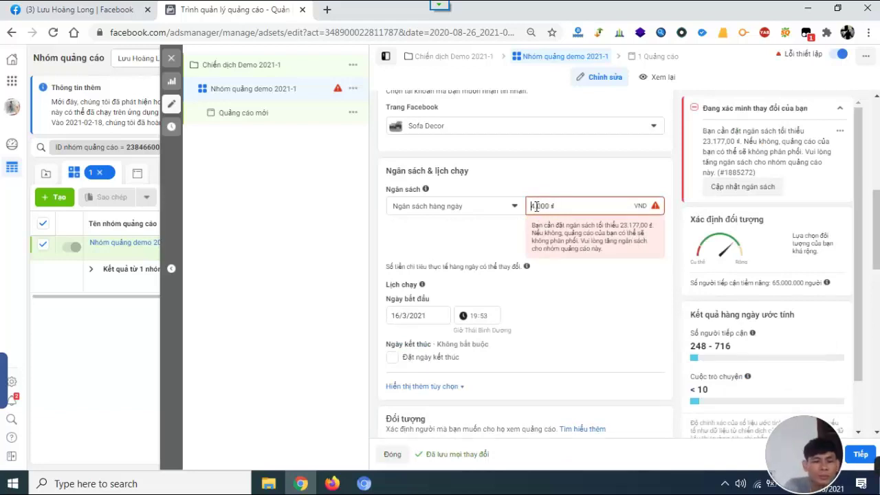
{"action": "type", "text": "2"}
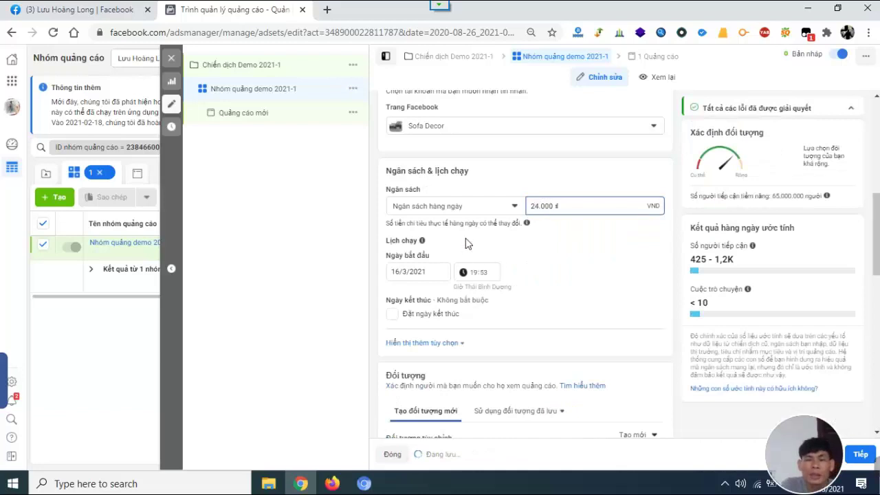
{"action": "left_click", "coordinate": [427, 272]}
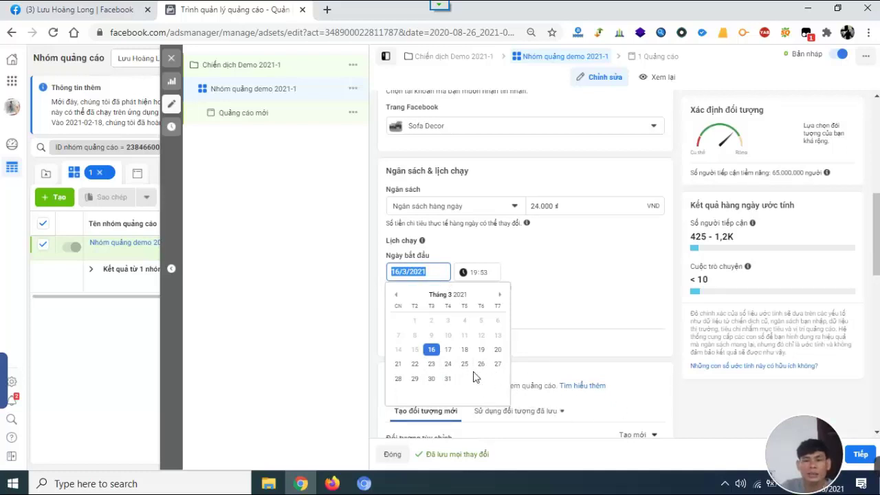
{"action": "left_click", "coordinate": [550, 285]}
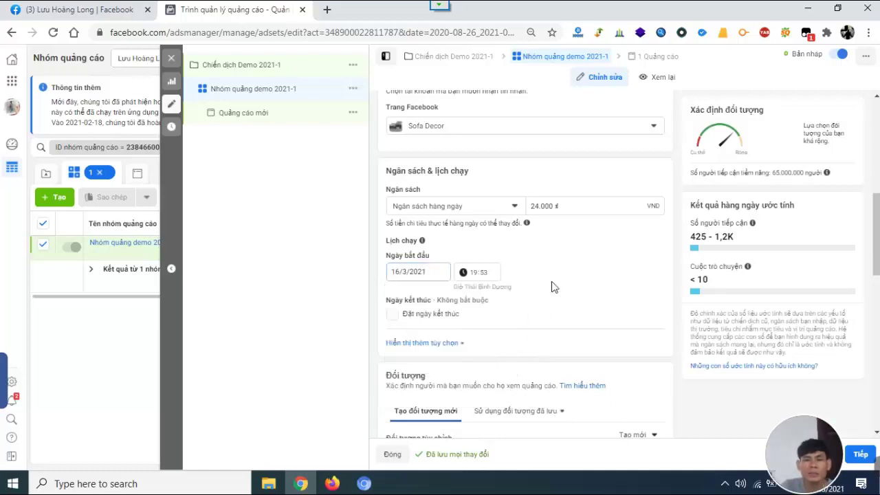
{"action": "scroll", "coordinate": [473, 289], "scroll_direction": "down", "scroll_amount": 1}
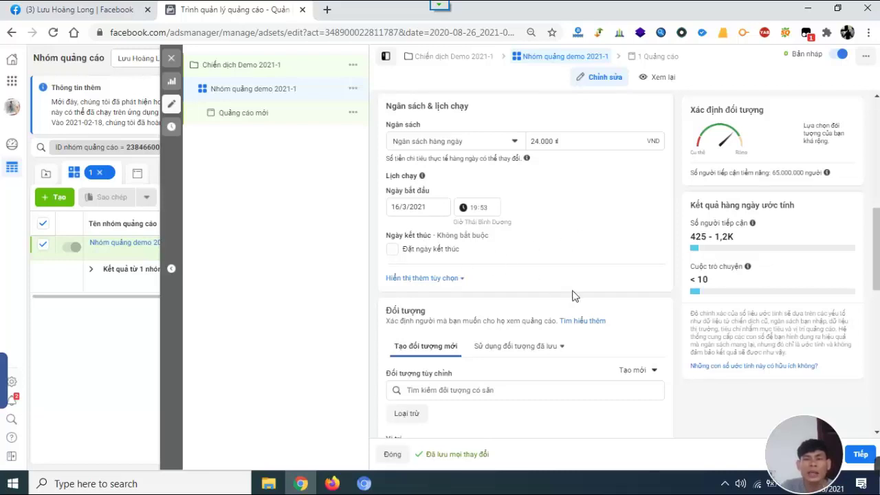
{"action": "scroll", "coordinate": [509, 241], "scroll_direction": "up", "scroll_amount": 1}
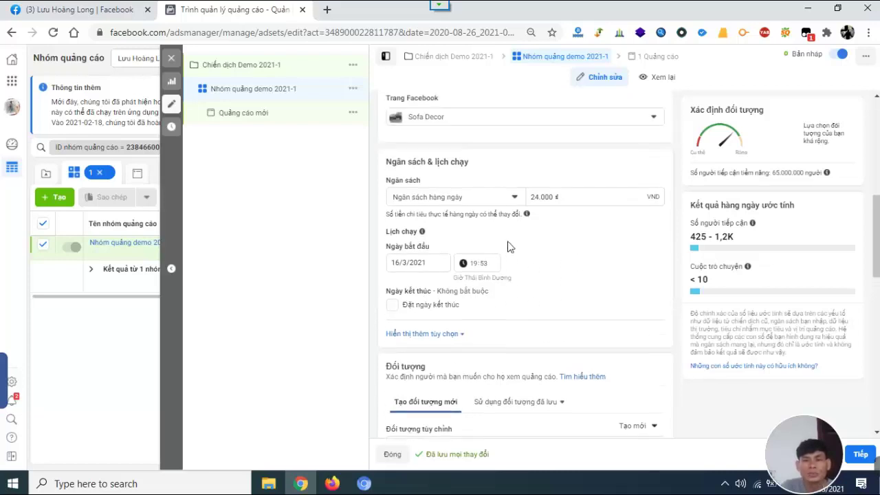
{"action": "scroll", "coordinate": [500, 283], "scroll_direction": "down", "scroll_amount": 1}
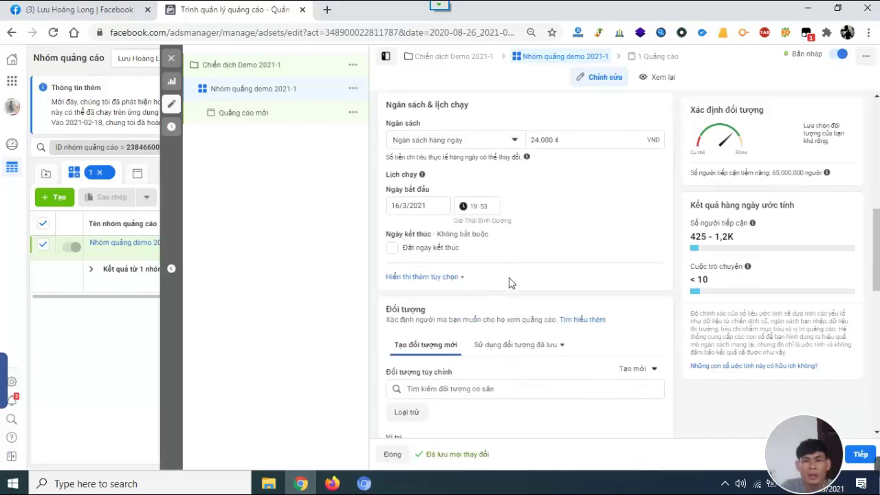
{"action": "scroll", "coordinate": [511, 281], "scroll_direction": "down", "scroll_amount": 2}
{"action": "scroll", "coordinate": [486, 260], "scroll_direction": "down", "scroll_amount": 1}
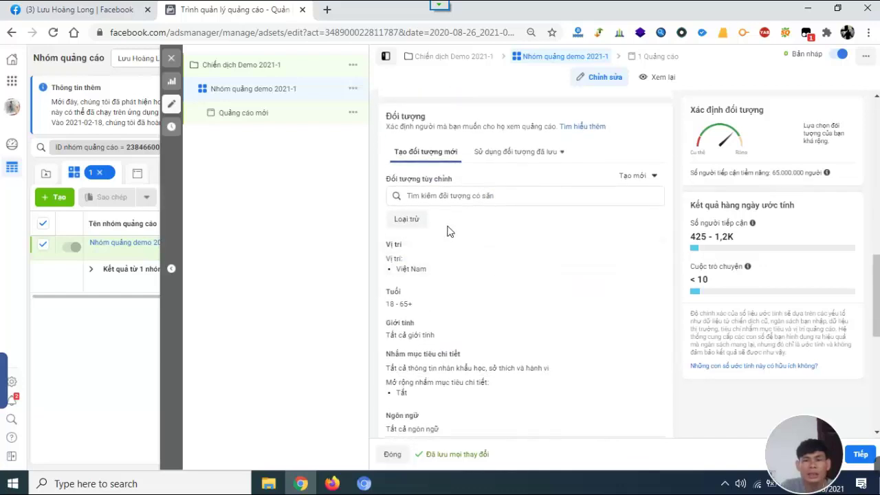
{"action": "scroll", "coordinate": [543, 226], "scroll_direction": "down", "scroll_amount": 1}
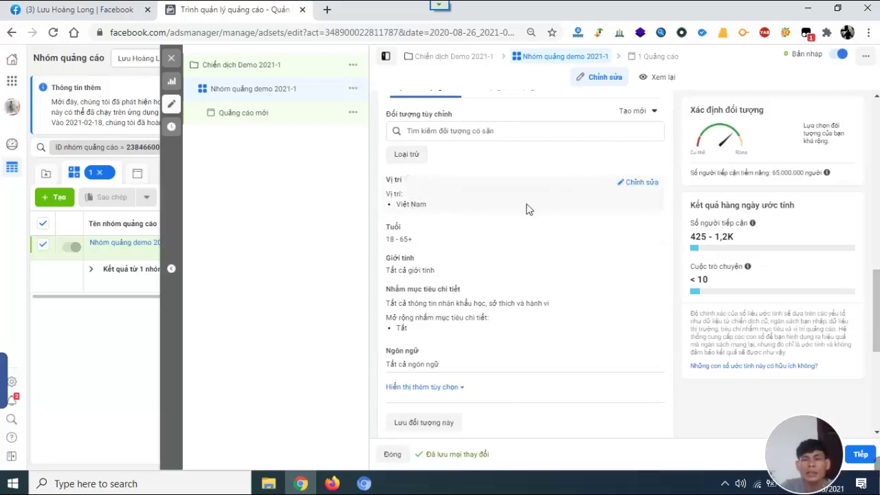
Replace Việt Nam with Thành phố Hồ Chí Minh (+40 km) as the target location.
{"action": "left_click", "coordinate": [643, 184]}
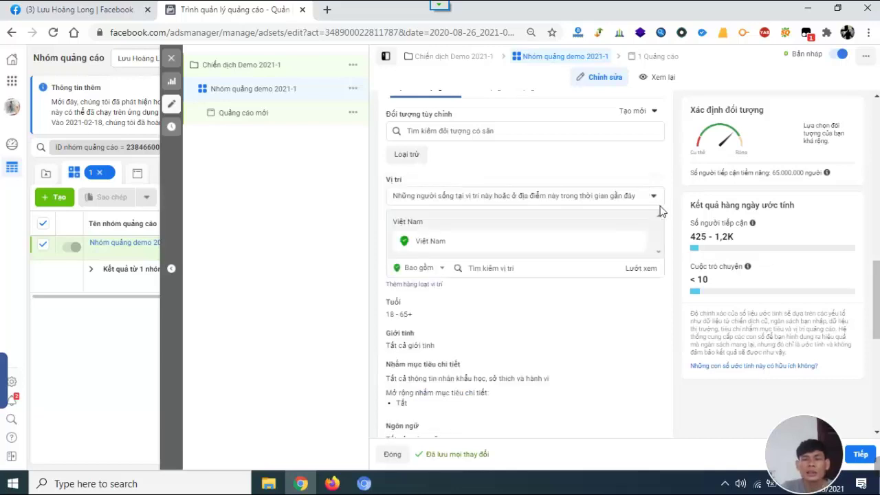
{"action": "mouse_move", "coordinate": [631, 244]}
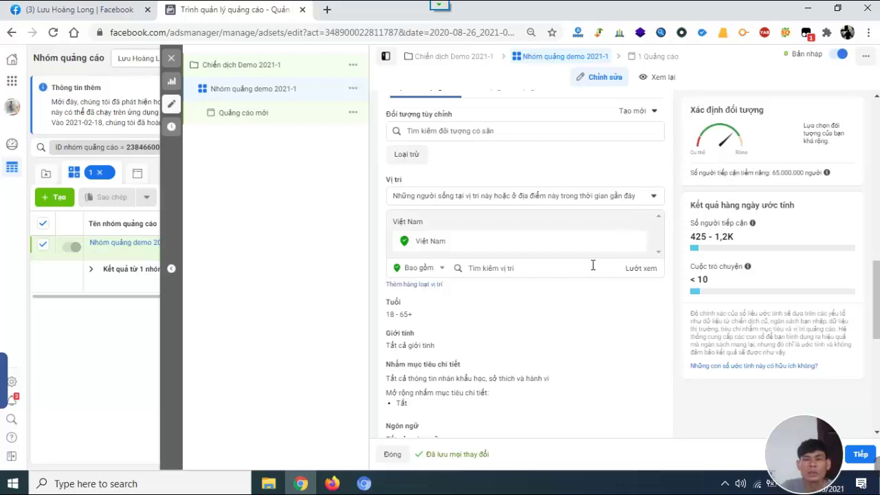
{"action": "left_click", "coordinate": [637, 244]}
{"action": "left_click", "coordinate": [545, 256]}
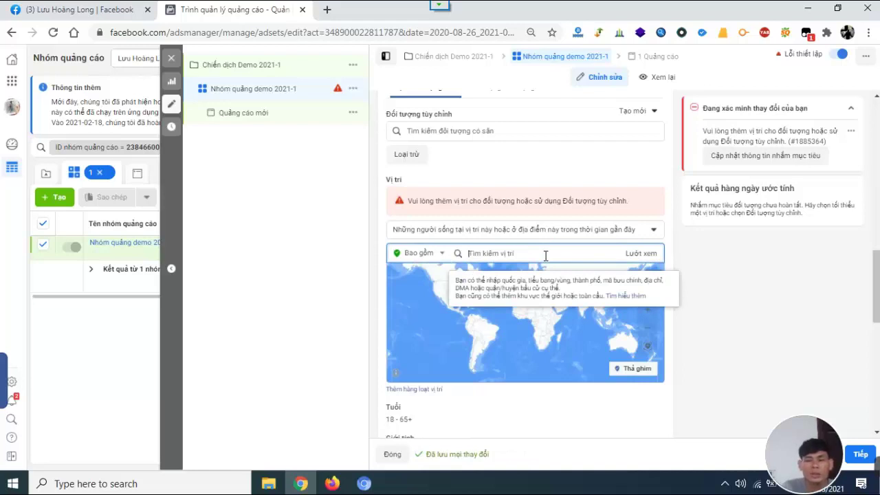
{"action": "type", "text": "ha"}
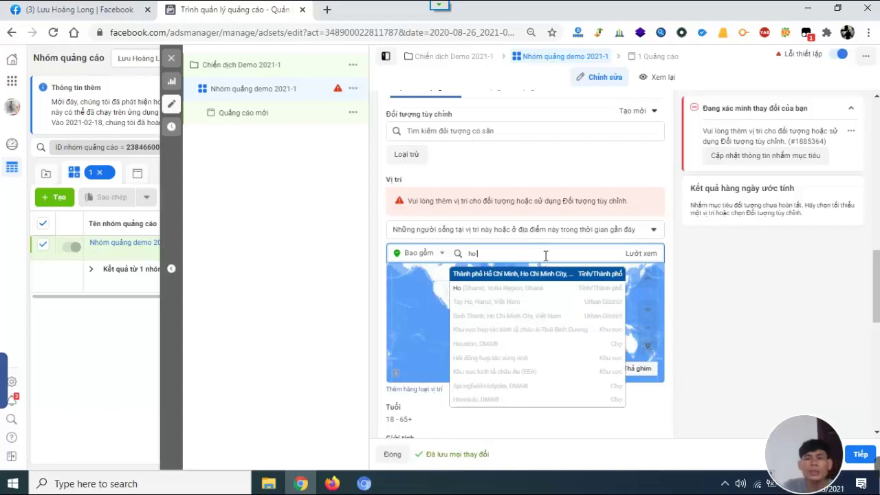
{"action": "left_click", "coordinate": [542, 275]}
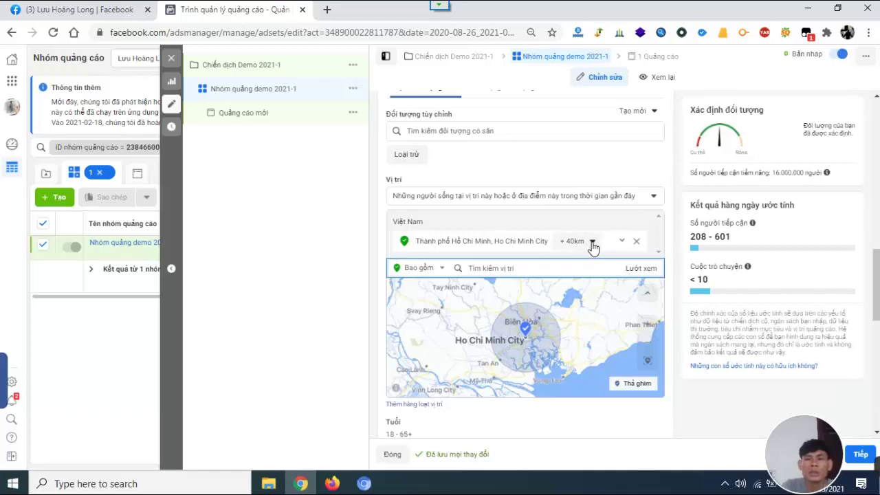
{"action": "scroll", "coordinate": [440, 291], "scroll_direction": "down", "scroll_amount": 1}
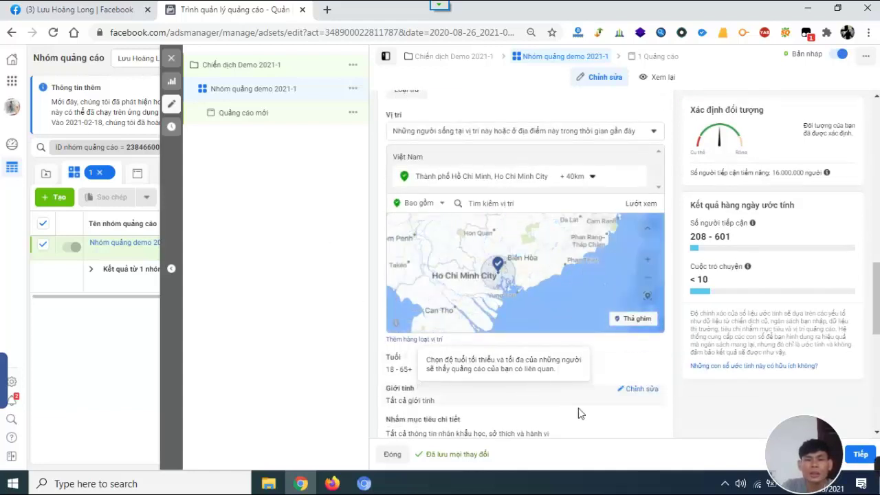
{"action": "scroll", "coordinate": [583, 409], "scroll_direction": "down", "scroll_amount": 2}
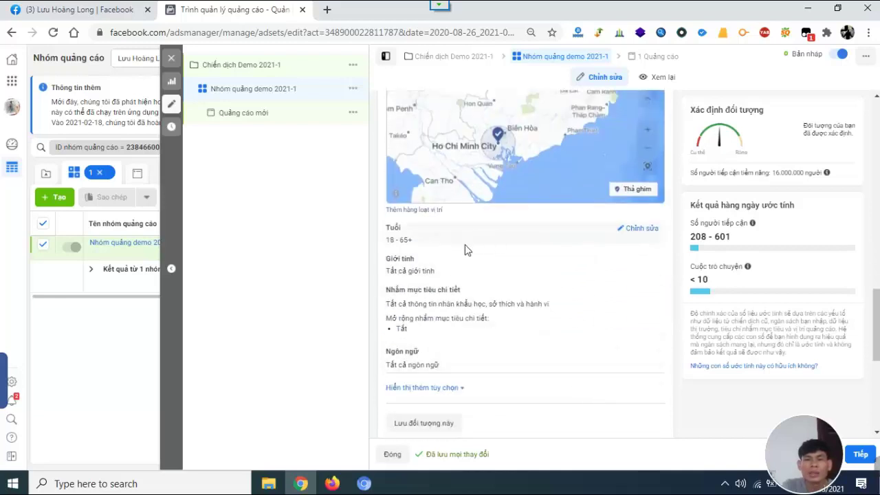
{"action": "scroll", "coordinate": [466, 249], "scroll_direction": "up", "scroll_amount": 2}
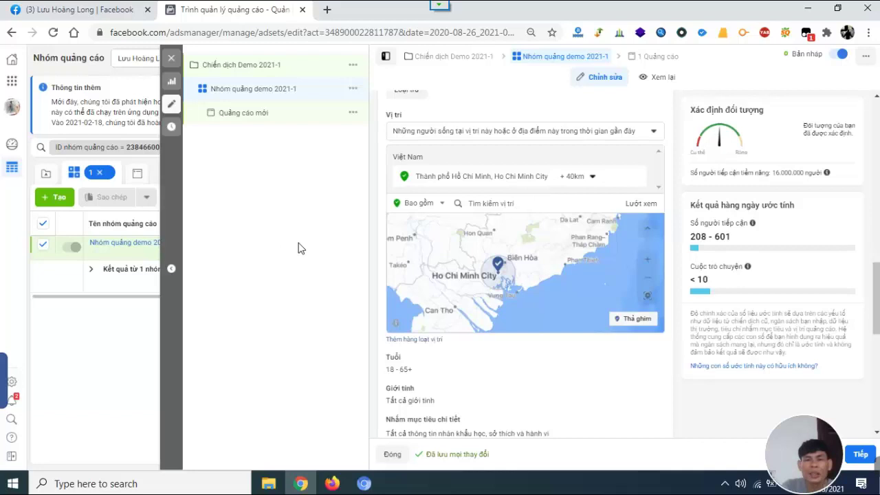
Add Bình Dương as a second included location.
{"action": "left_click", "coordinate": [553, 203]}
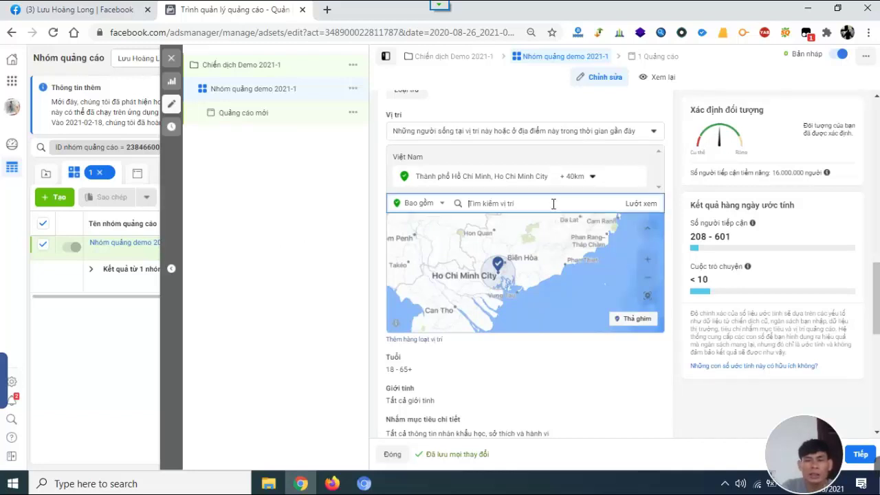
{"action": "type", "text": "binh duong"}
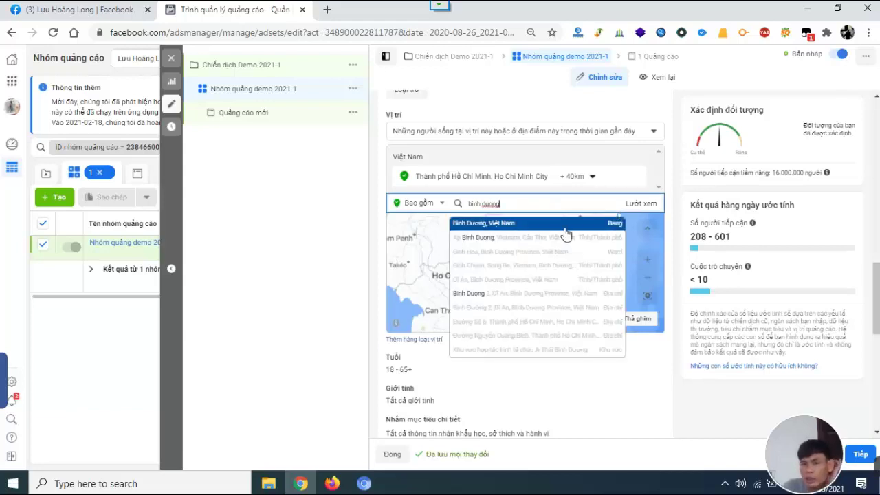
{"action": "key", "text": "Return"}
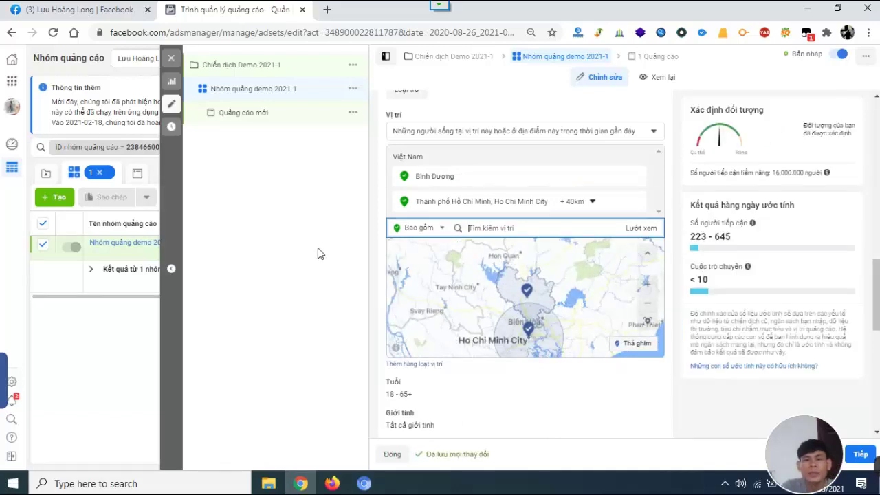
{"action": "scroll", "coordinate": [685, 403], "scroll_direction": "down", "scroll_amount": 4}
{"action": "scroll", "coordinate": [615, 351], "scroll_direction": "up", "scroll_amount": 3}
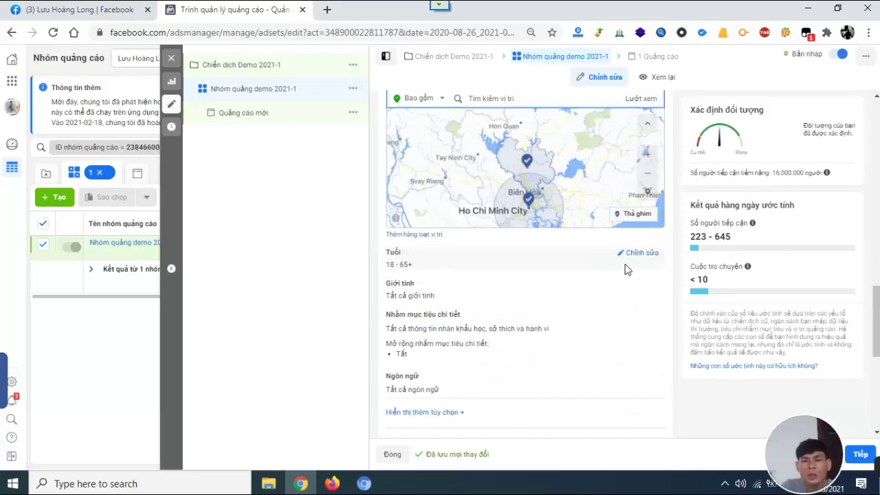
Set the audience age range to 23–50, keeping all genders.
{"action": "left_click", "coordinate": [620, 253]}
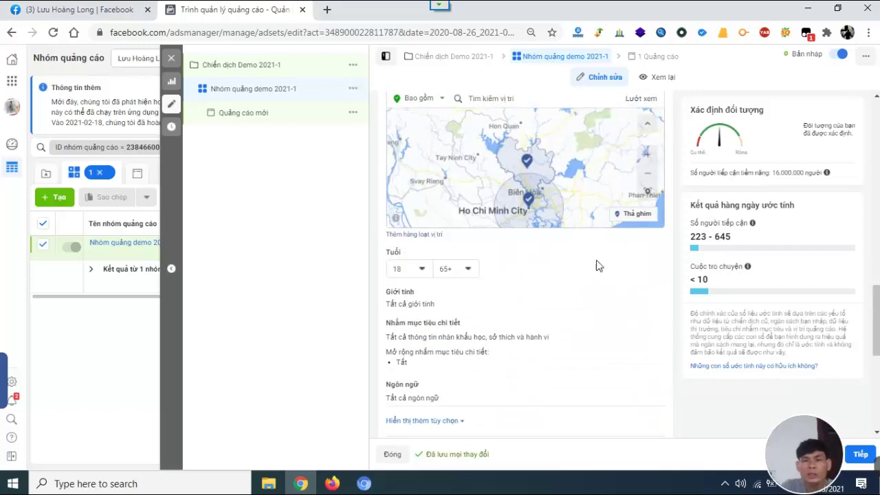
{"action": "left_click", "coordinate": [418, 269]}
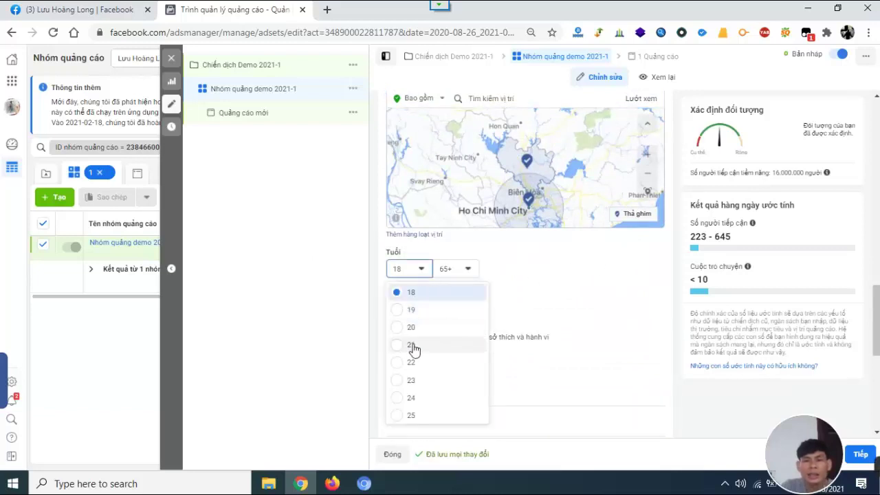
{"action": "left_click", "coordinate": [412, 380]}
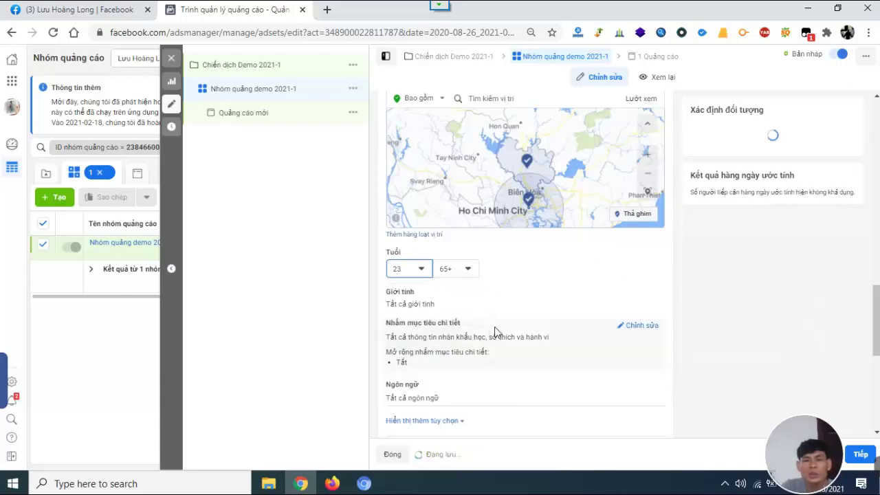
{"action": "left_click", "coordinate": [470, 269]}
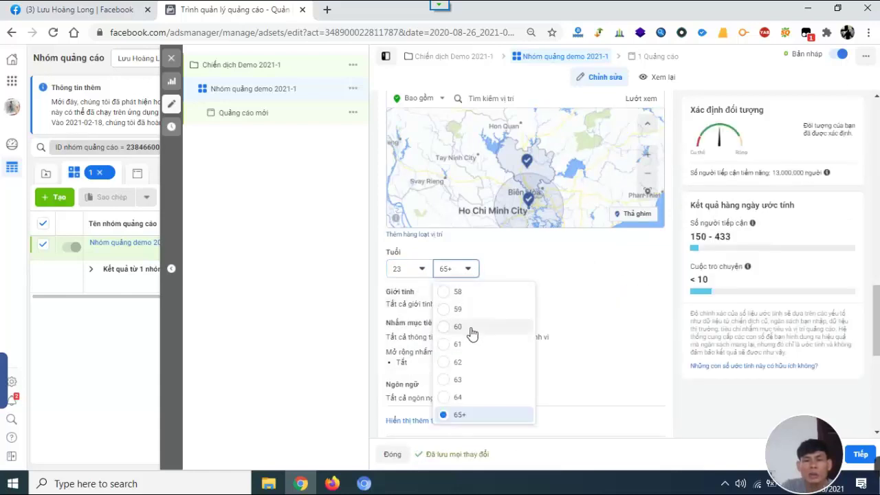
{"action": "scroll", "coordinate": [471, 332], "scroll_direction": "up", "scroll_amount": 3}
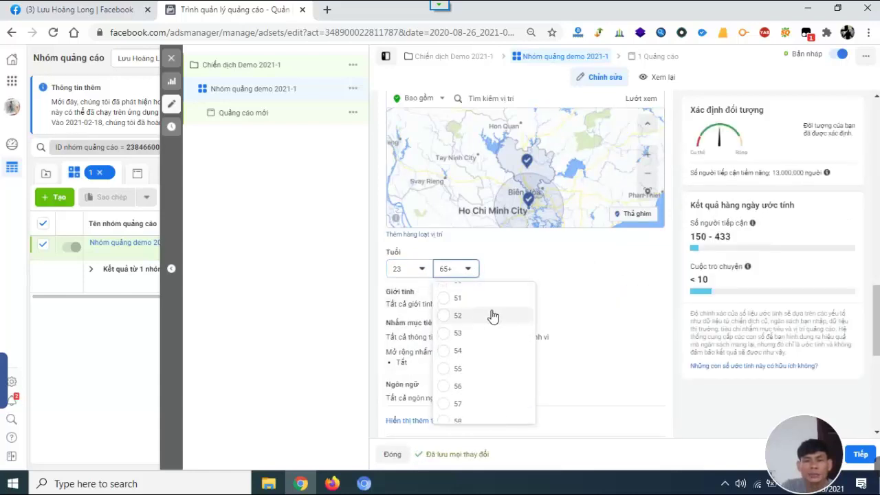
{"action": "scroll", "coordinate": [493, 316], "scroll_direction": "up", "scroll_amount": 3}
{"action": "left_click", "coordinate": [453, 354]}
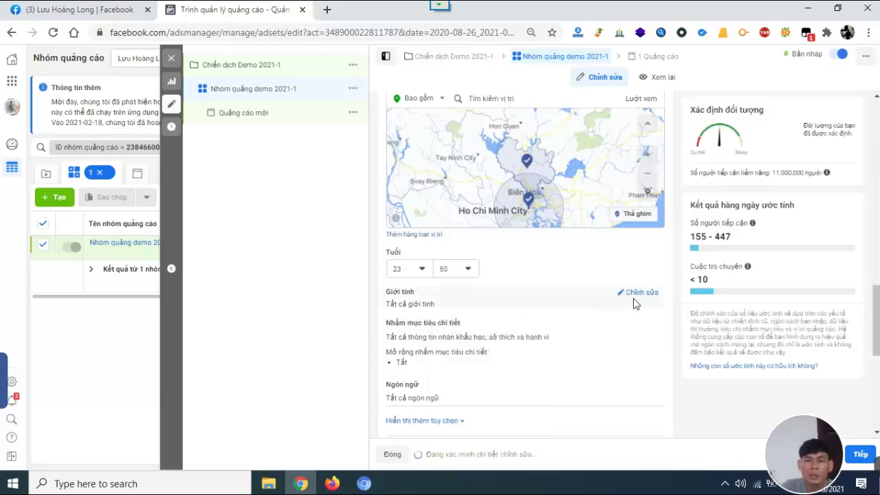
{"action": "left_click", "coordinate": [640, 293]}
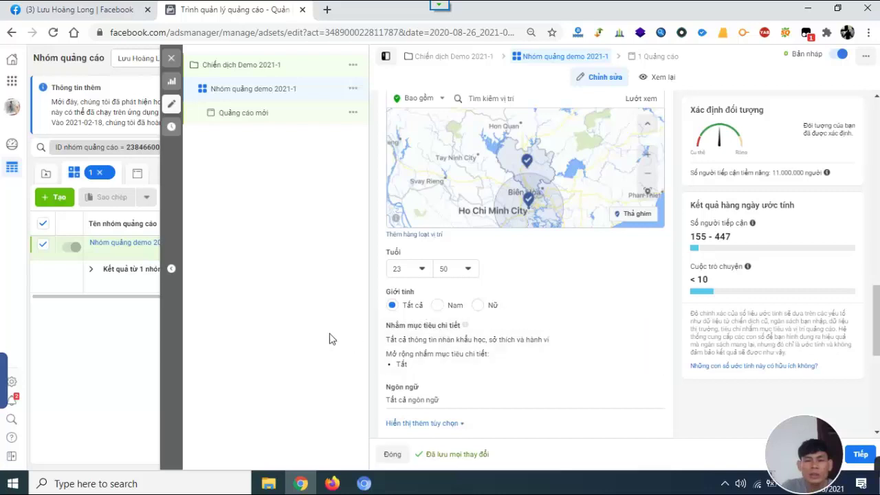
Open the Detailed targeting editor and its interest search, closing the empty results.
{"action": "left_click", "coordinate": [631, 331]}
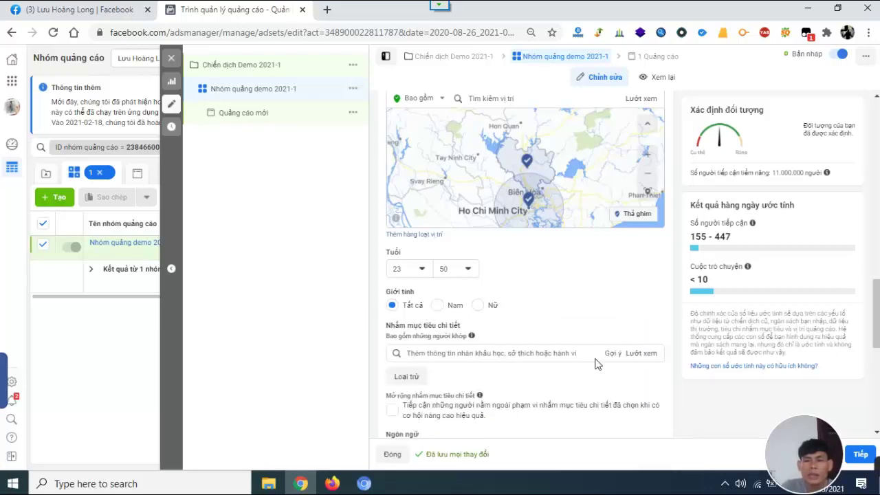
{"action": "scroll", "coordinate": [597, 365], "scroll_direction": "down", "scroll_amount": 3}
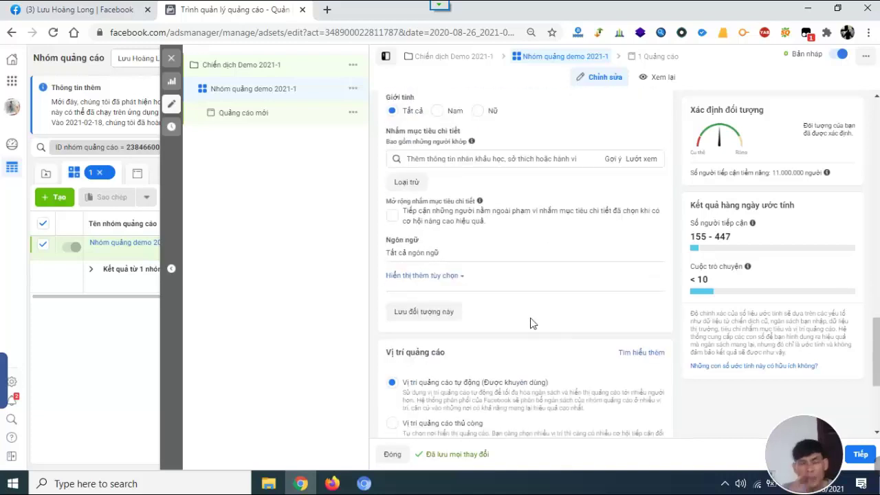
{"action": "left_click", "coordinate": [545, 159]}
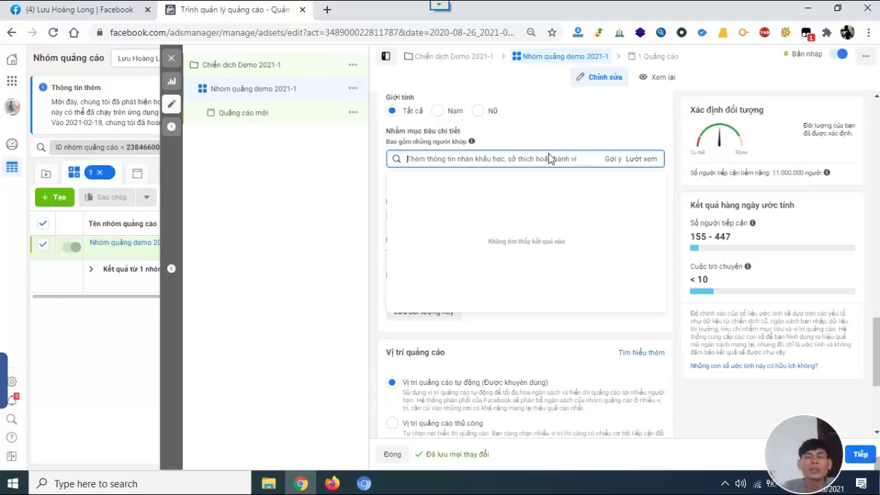
{"action": "left_click", "coordinate": [339, 254]}
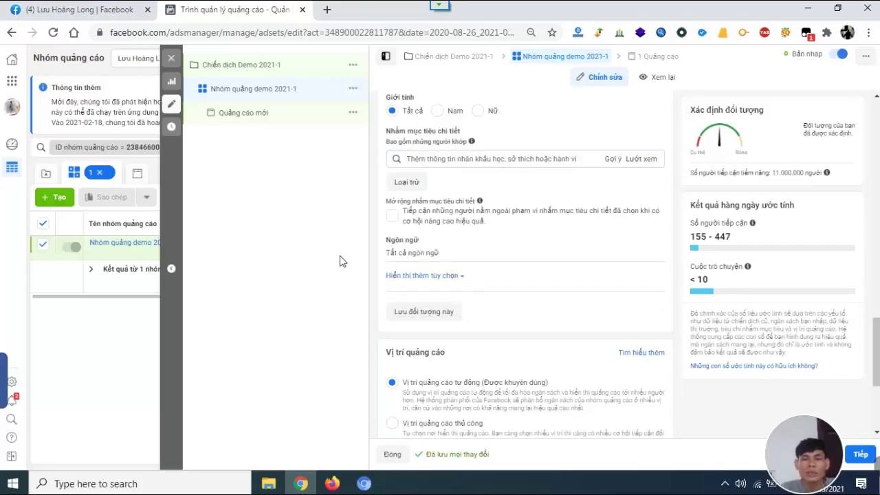
{"action": "left_click", "coordinate": [82, 11]}
{"action": "left_click", "coordinate": [16, 59]}
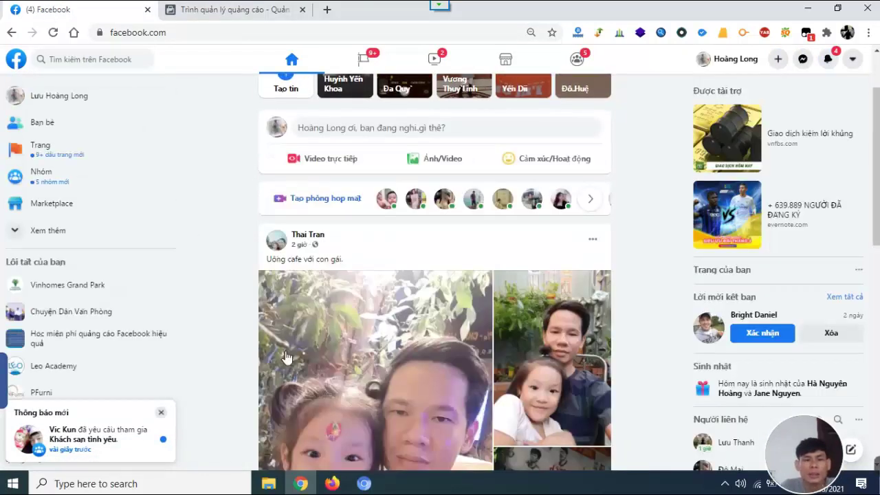
{"action": "scroll", "coordinate": [397, 296], "scroll_direction": "down", "scroll_amount": 10}
{"action": "scroll", "coordinate": [399, 314], "scroll_direction": "down", "scroll_amount": 4}
{"action": "scroll", "coordinate": [433, 308], "scroll_direction": "up", "scroll_amount": 5}
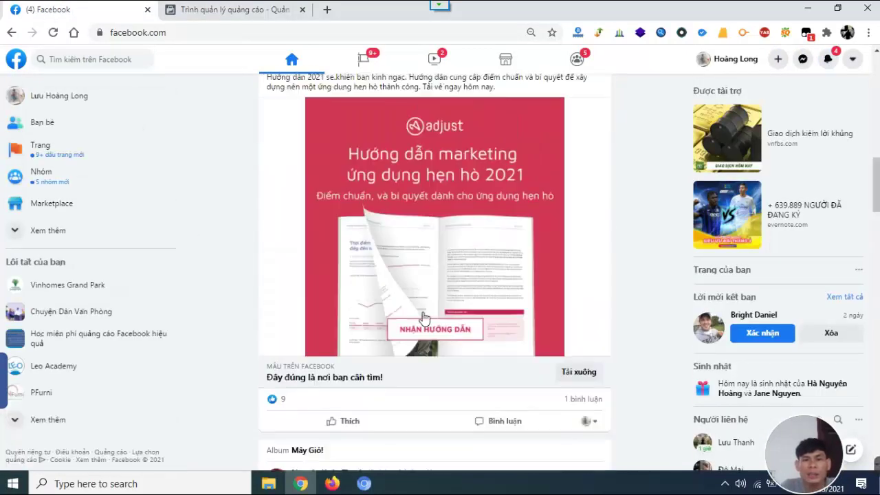
{"action": "scroll", "coordinate": [426, 302], "scroll_direction": "down", "scroll_amount": 3}
{"action": "scroll", "coordinate": [409, 284], "scroll_direction": "down", "scroll_amount": 10}
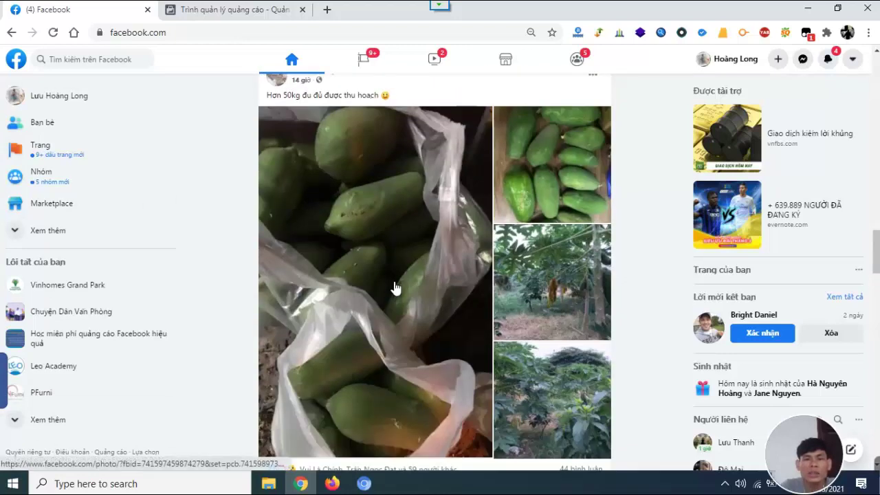
{"action": "left_click", "coordinate": [236, 10]}
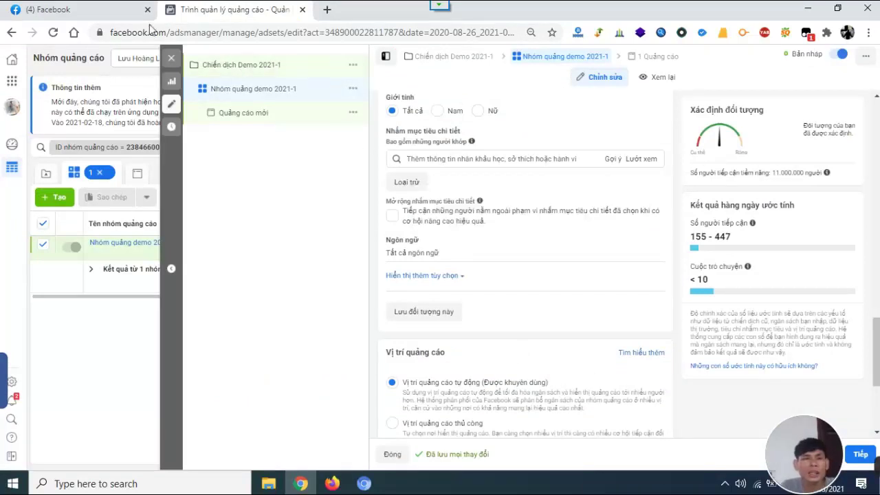
{"action": "left_click", "coordinate": [131, 14]}
{"action": "scroll", "coordinate": [384, 284], "scroll_direction": "down", "scroll_amount": 1}
{"action": "scroll", "coordinate": [383, 284], "scroll_direction": "down", "scroll_amount": 15}
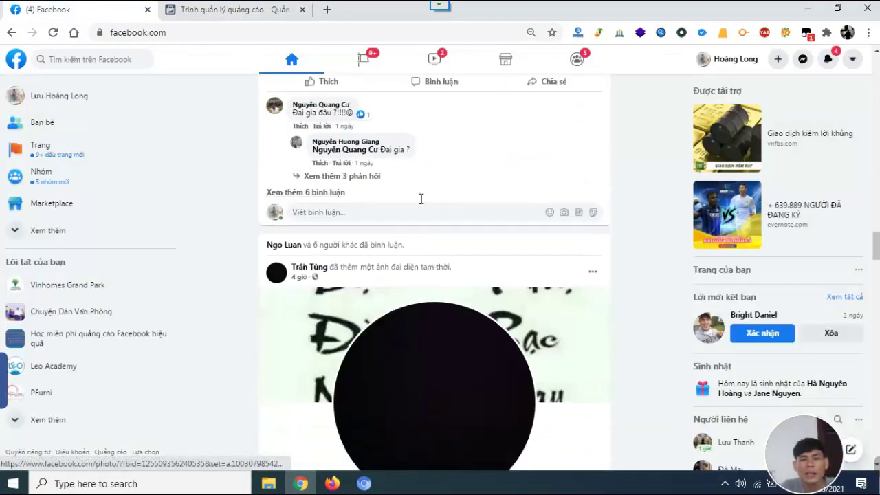
{"action": "left_click", "coordinate": [232, 11]}
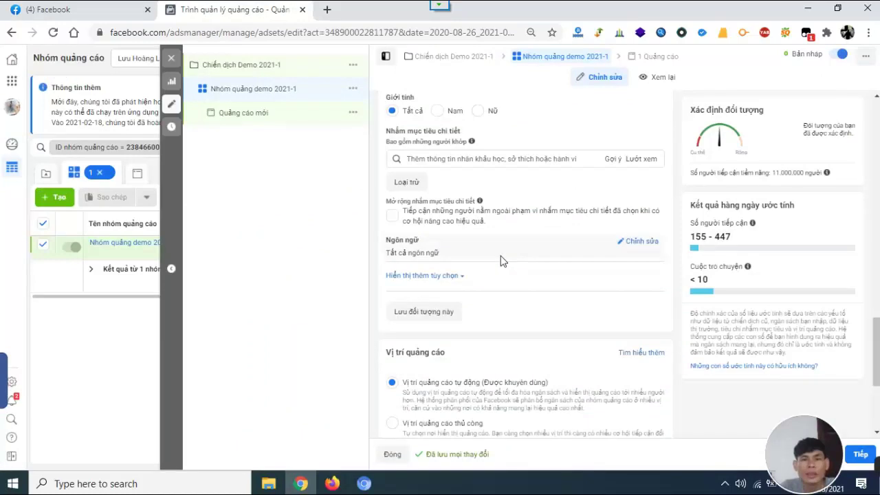
Add the interest 'Đồ đạc trong nhà', narrowing potential reach to 2.800.000.
{"action": "left_click", "coordinate": [530, 159]}
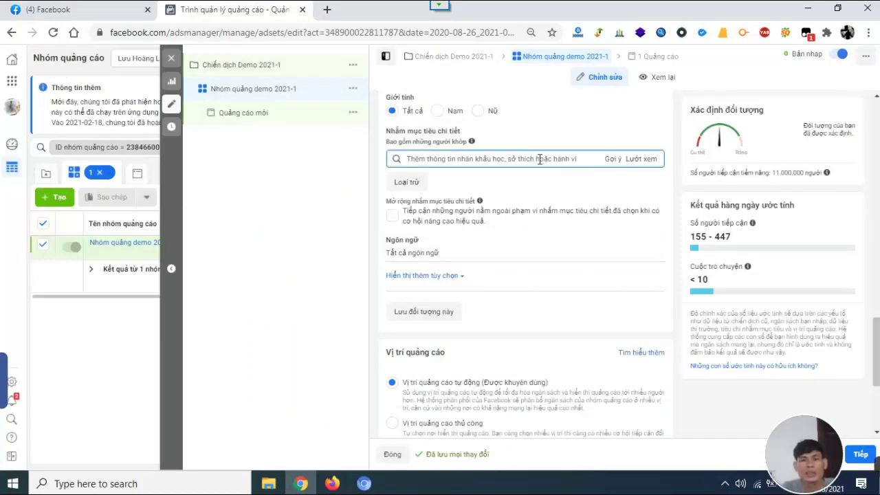
{"action": "type", "text": "nội thất"}
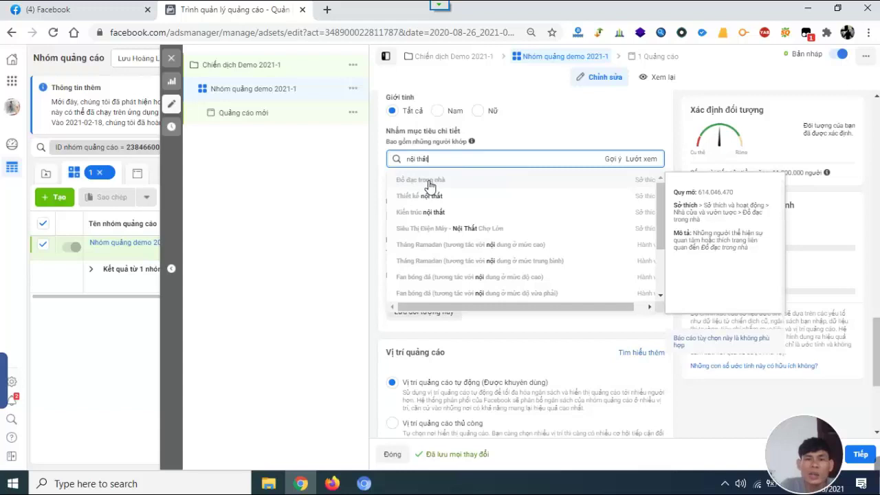
{"action": "scroll", "coordinate": [423, 238], "scroll_direction": "down", "scroll_amount": 2}
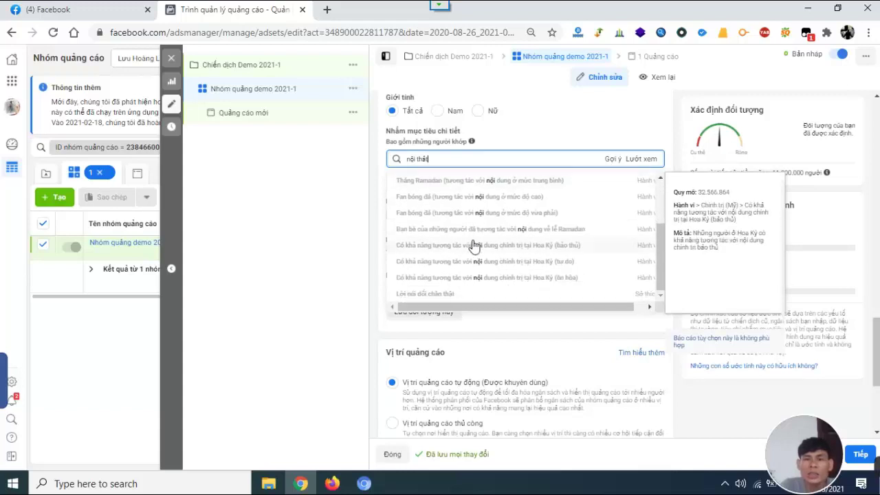
{"action": "scroll", "coordinate": [423, 237], "scroll_direction": "up", "scroll_amount": 2}
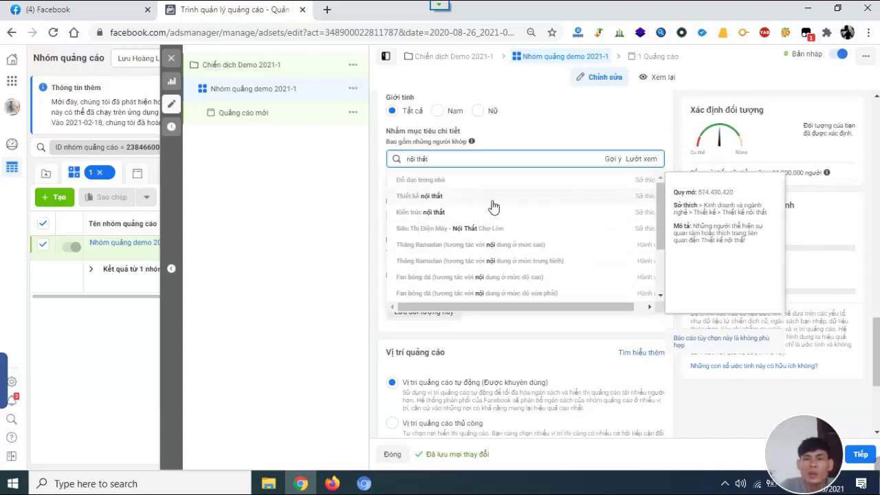
{"action": "left_click", "coordinate": [446, 181]}
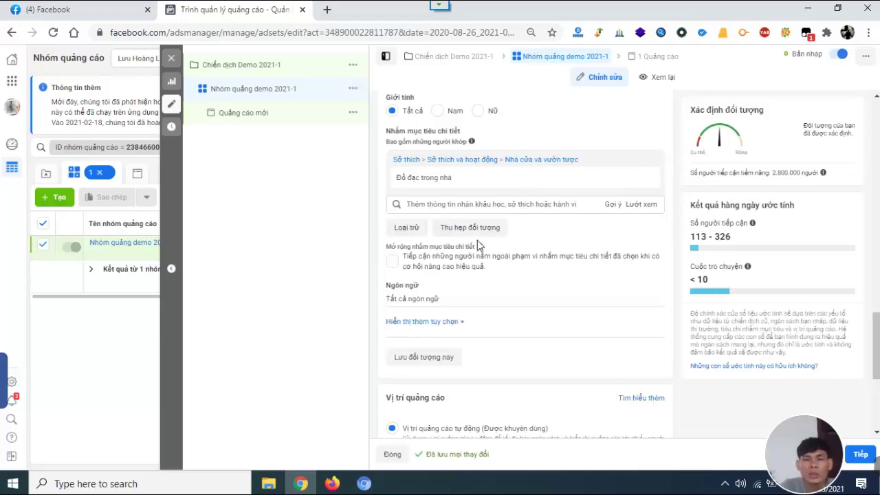
{"action": "scroll", "coordinate": [580, 266], "scroll_direction": "down", "scroll_amount": 1}
{"action": "scroll", "coordinate": [594, 250], "scroll_direction": "up", "scroll_amount": 5}
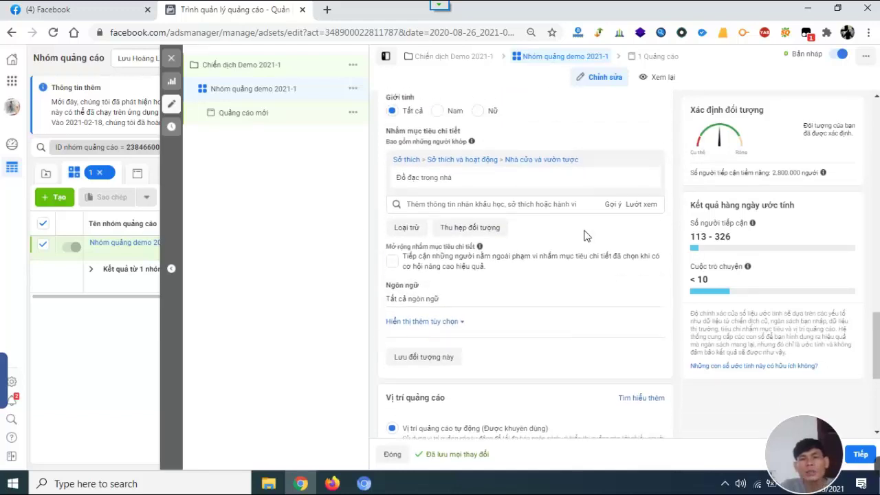
{"action": "scroll", "coordinate": [574, 277], "scroll_direction": "down", "scroll_amount": 4}
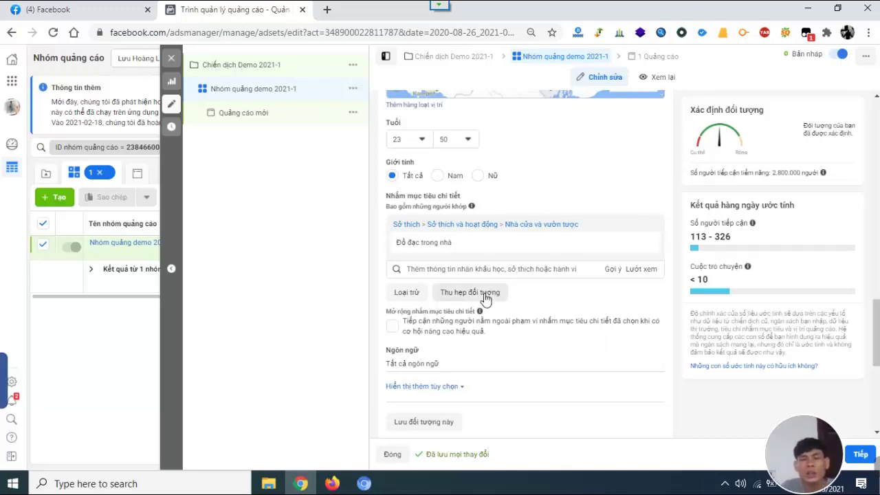
{"action": "scroll", "coordinate": [595, 309], "scroll_direction": "down", "scroll_amount": 2}
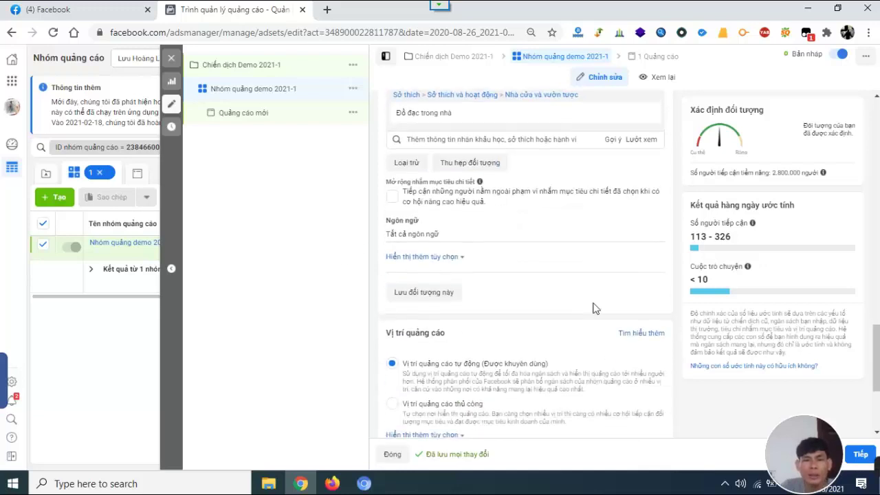
{"action": "scroll", "coordinate": [512, 180], "scroll_direction": "up", "scroll_amount": 1}
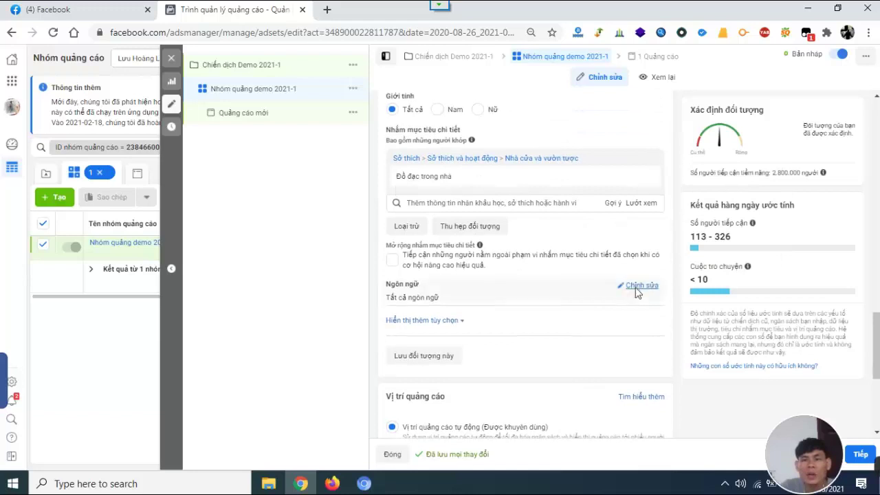
{"action": "scroll", "coordinate": [516, 212], "scroll_direction": "down", "scroll_amount": 4}
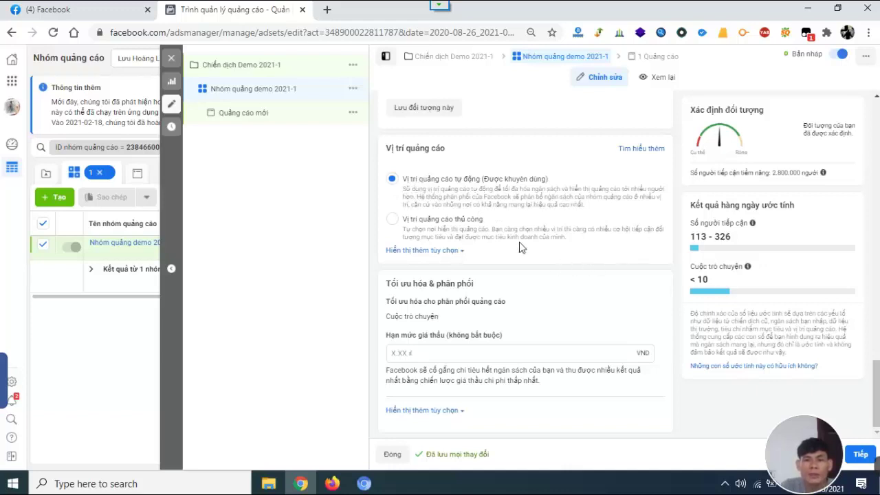
{"action": "left_click", "coordinate": [390, 221]}
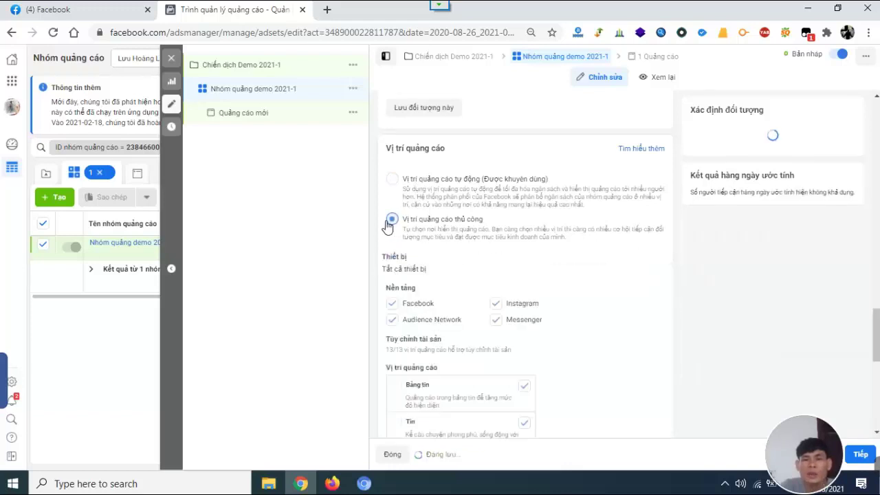
{"action": "scroll", "coordinate": [621, 271], "scroll_direction": "down", "scroll_amount": 1}
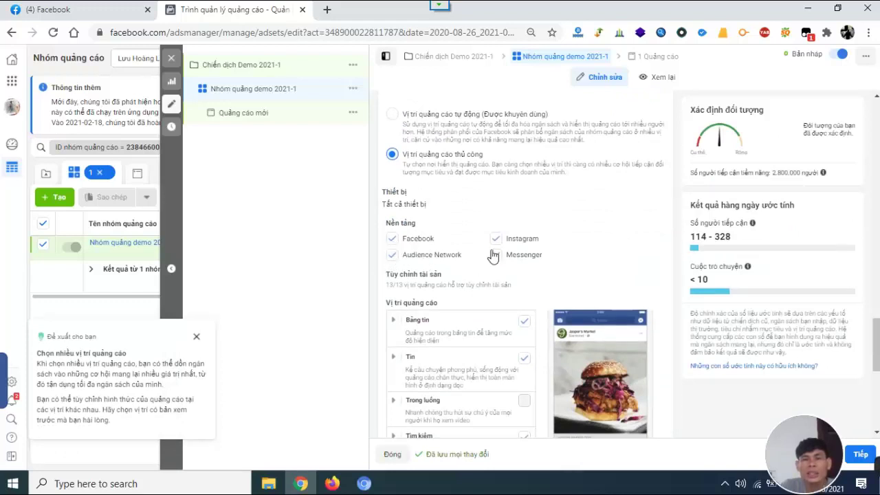
{"action": "scroll", "coordinate": [446, 266], "scroll_direction": "down", "scroll_amount": 2}
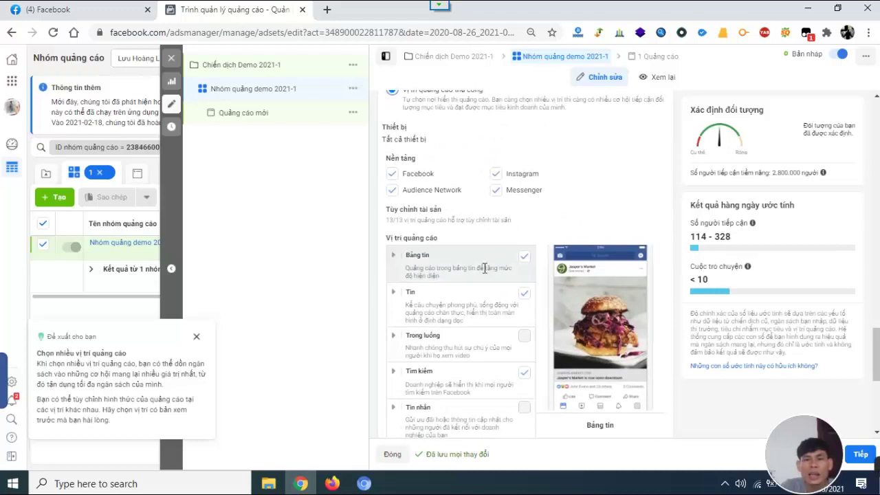
{"action": "scroll", "coordinate": [483, 265], "scroll_direction": "down", "scroll_amount": 4}
{"action": "scroll", "coordinate": [504, 308], "scroll_direction": "up", "scroll_amount": 3}
{"action": "scroll", "coordinate": [540, 278], "scroll_direction": "up", "scroll_amount": 4}
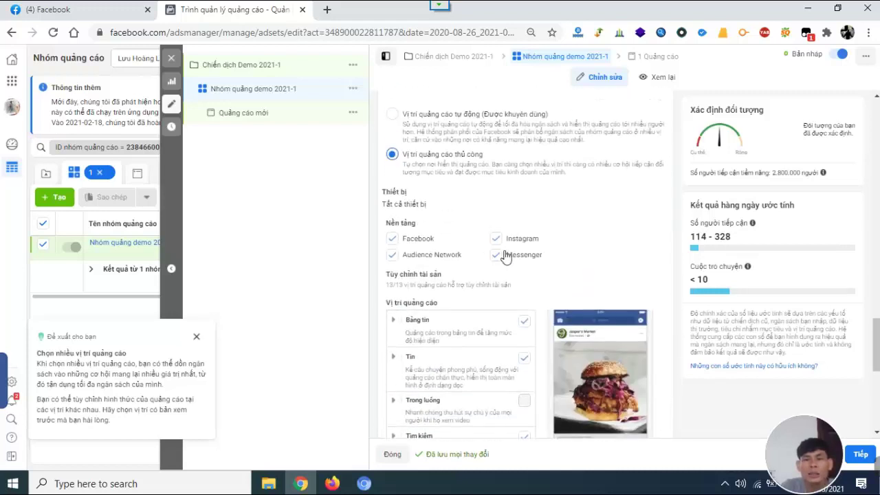
{"action": "scroll", "coordinate": [495, 298], "scroll_direction": "down", "scroll_amount": 2}
{"action": "left_click", "coordinate": [392, 117]}
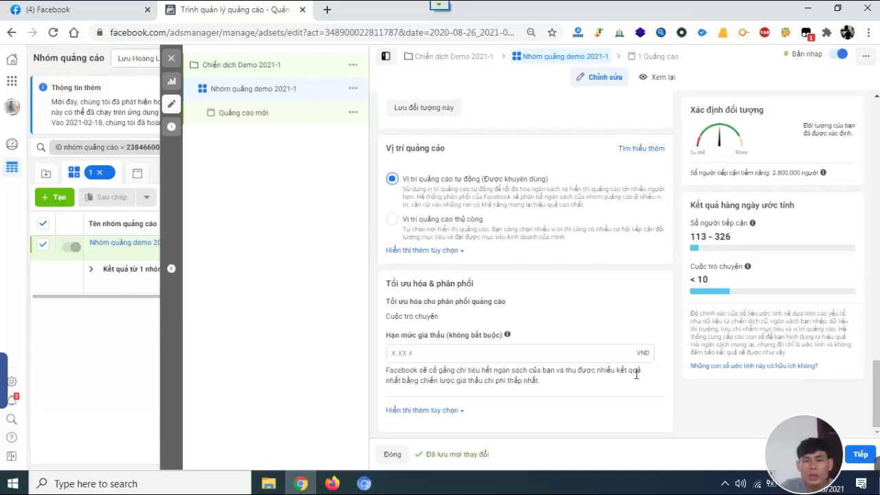
{"action": "scroll", "coordinate": [665, 359], "scroll_direction": "up", "scroll_amount": 4}
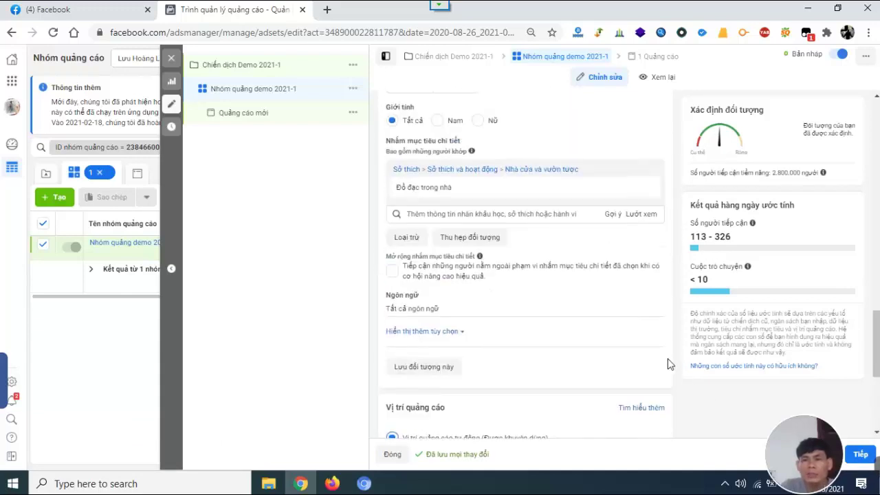
{"action": "scroll", "coordinate": [667, 363], "scroll_direction": "down", "scroll_amount": 4}
Continue to the ad level and switch the ad format to Carousel (Quay vòng).
{"action": "left_click", "coordinate": [860, 453]}
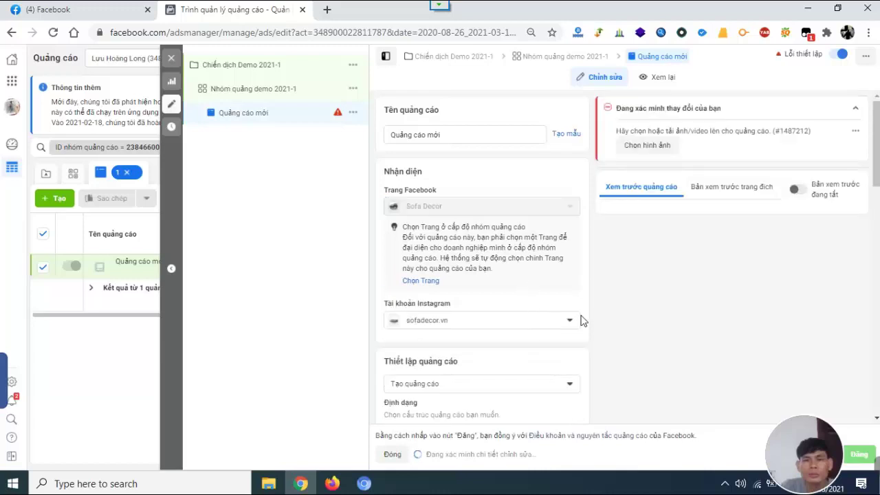
{"action": "scroll", "coordinate": [623, 351], "scroll_direction": "down", "scroll_amount": 3}
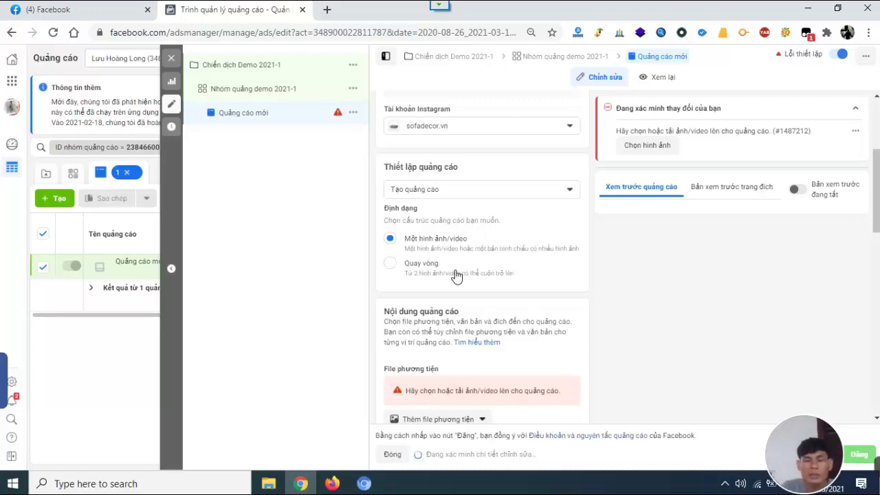
{"action": "left_click", "coordinate": [390, 265]}
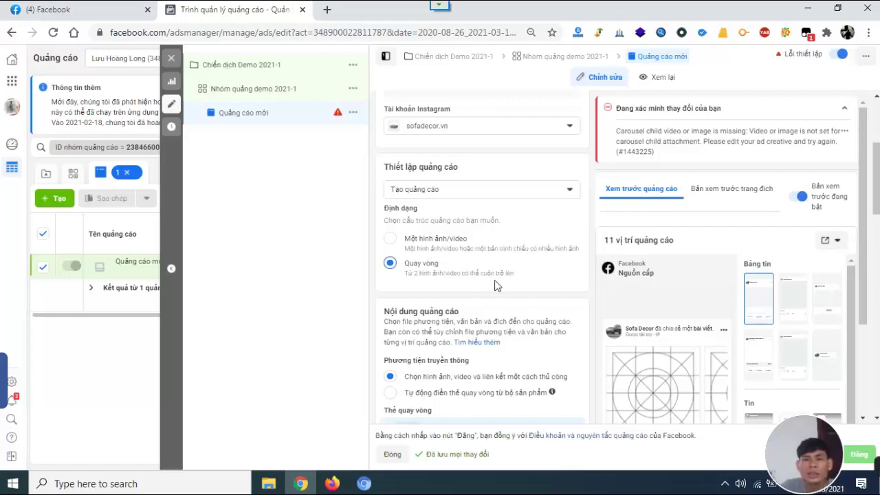
{"action": "scroll", "coordinate": [497, 286], "scroll_direction": "down", "scroll_amount": 3}
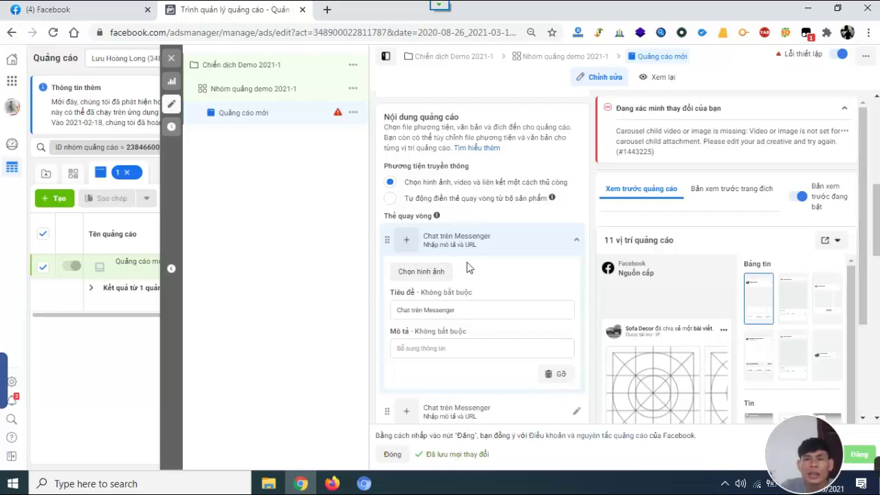
{"action": "scroll", "coordinate": [462, 261], "scroll_direction": "up", "scroll_amount": 2}
Give card 1 the blue 2048 × 1632 sofa photo from the Page's images (Hình ảnh trên Trang).
{"action": "scroll", "coordinate": [441, 227], "scroll_direction": "down", "scroll_amount": 3}
{"action": "left_click", "coordinate": [417, 205]}
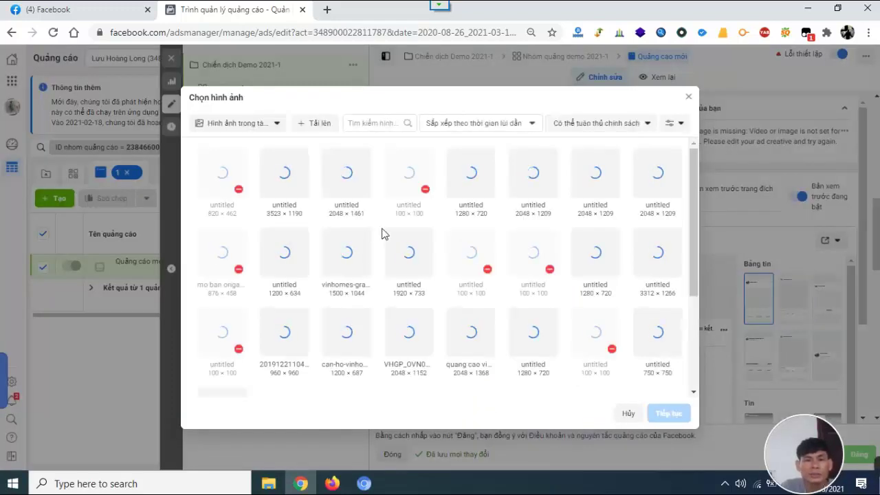
{"action": "scroll", "coordinate": [383, 235], "scroll_direction": "down", "scroll_amount": 2}
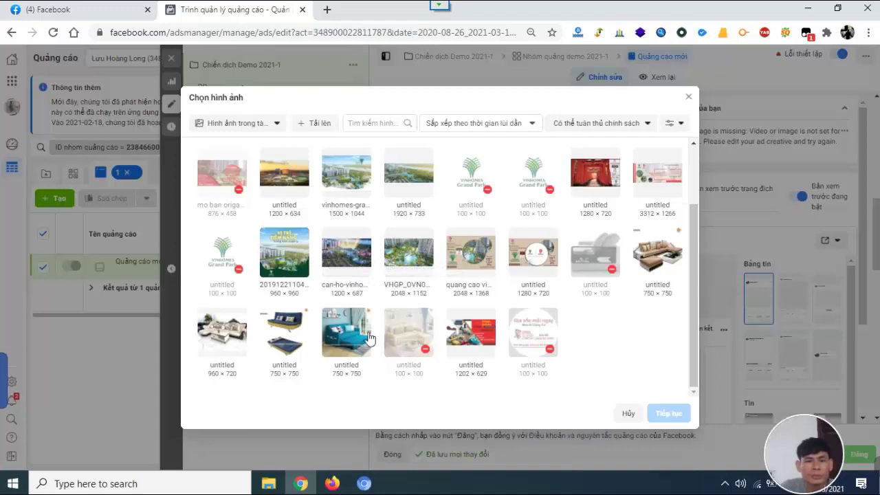
{"action": "scroll", "coordinate": [360, 331], "scroll_direction": "up", "scroll_amount": 2}
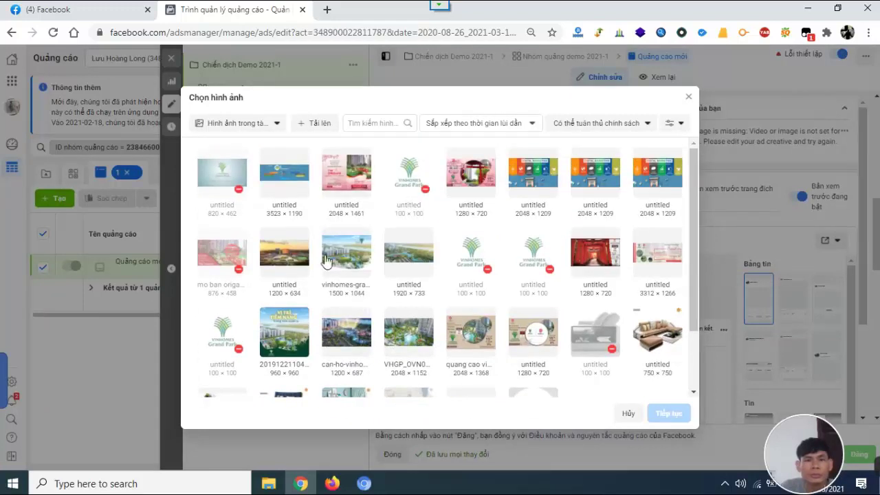
{"action": "left_click", "coordinate": [246, 125]}
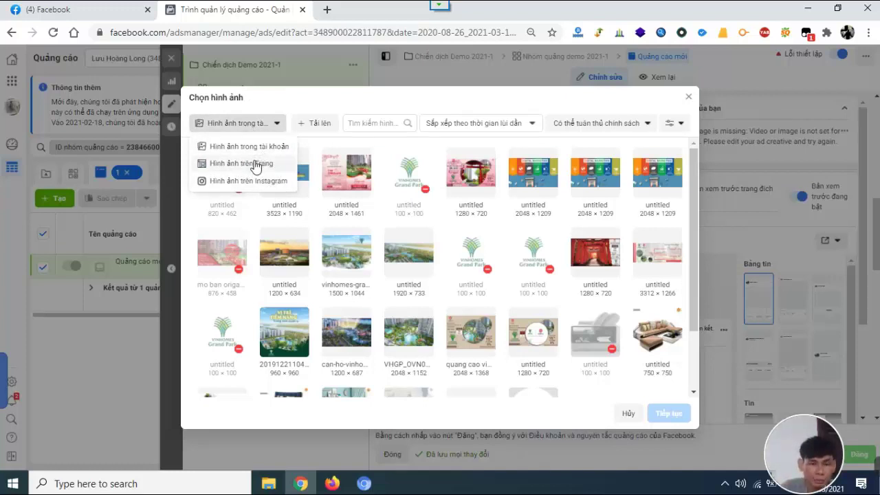
{"action": "left_click", "coordinate": [255, 164]}
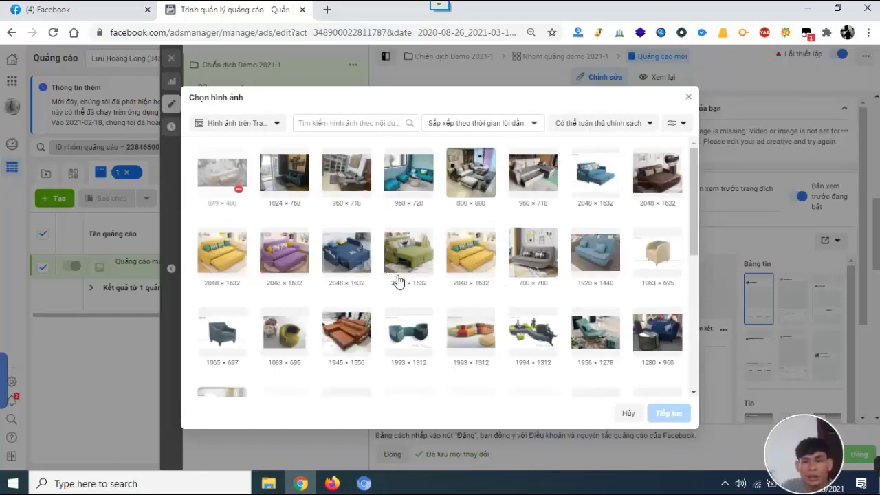
{"action": "scroll", "coordinate": [431, 290], "scroll_direction": "down", "scroll_amount": 1}
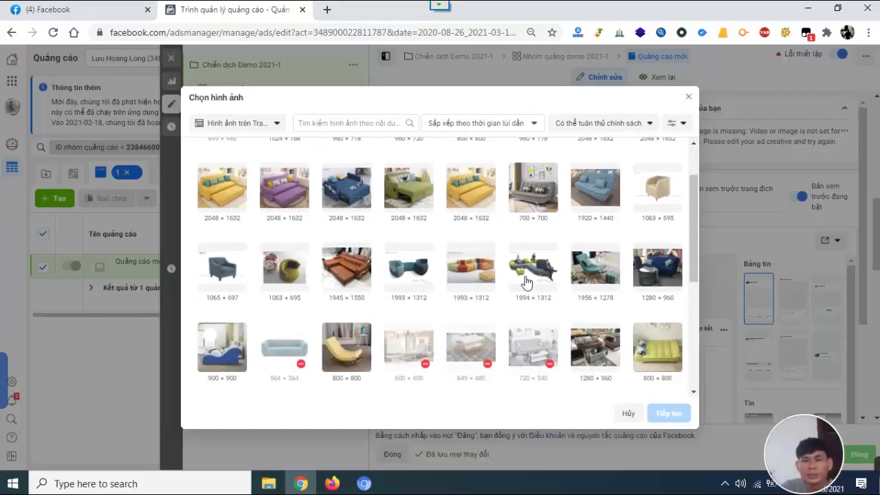
{"action": "scroll", "coordinate": [524, 295], "scroll_direction": "down", "scroll_amount": 2}
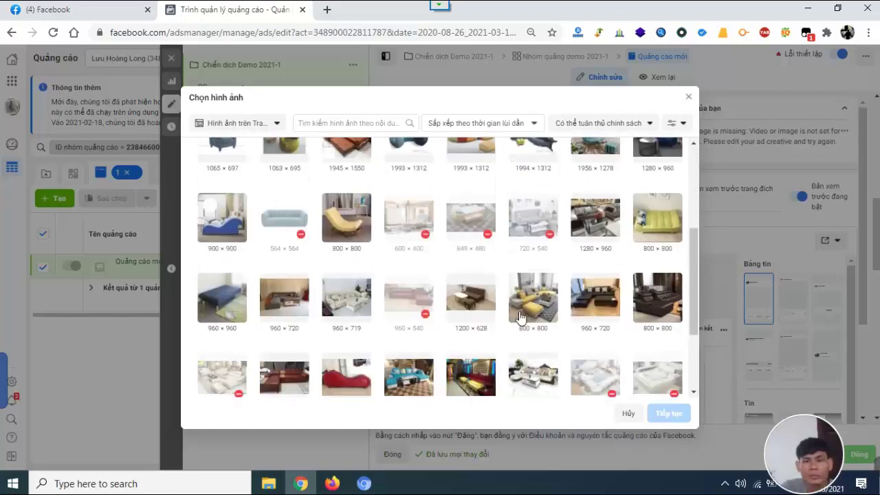
{"action": "scroll", "coordinate": [519, 316], "scroll_direction": "down", "scroll_amount": 1}
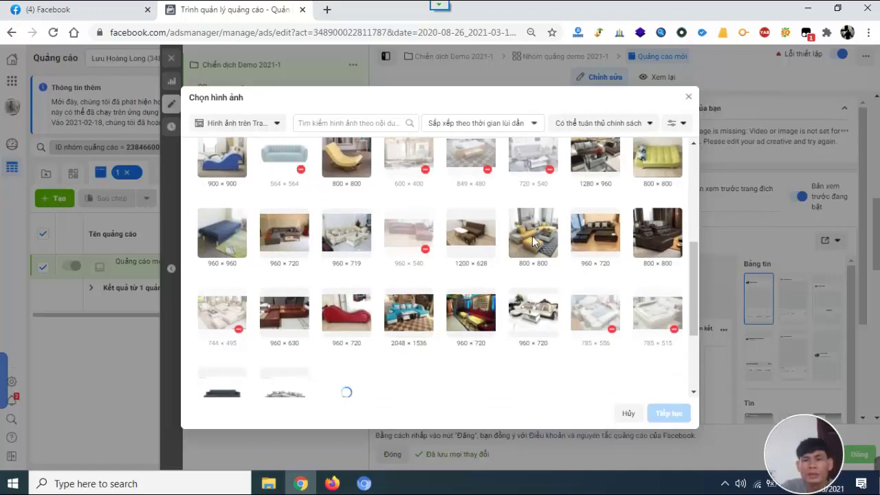
{"action": "scroll", "coordinate": [533, 240], "scroll_direction": "up", "scroll_amount": 5}
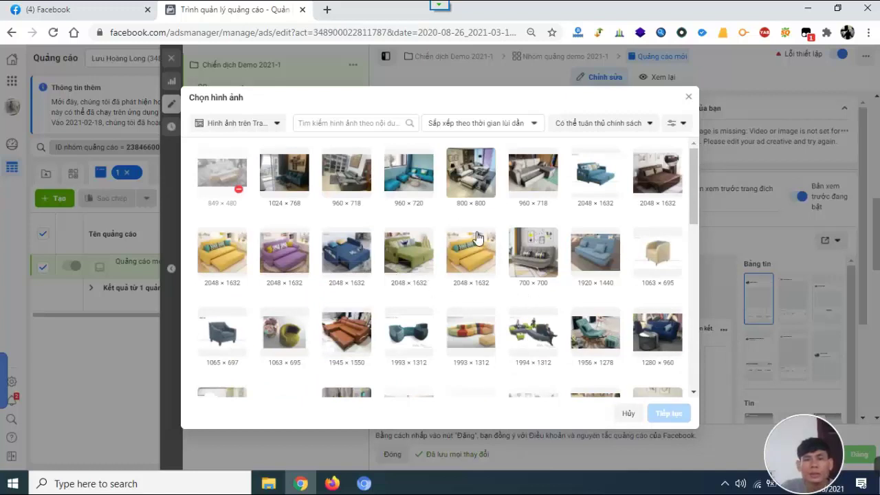
{"action": "left_click", "coordinate": [596, 176]}
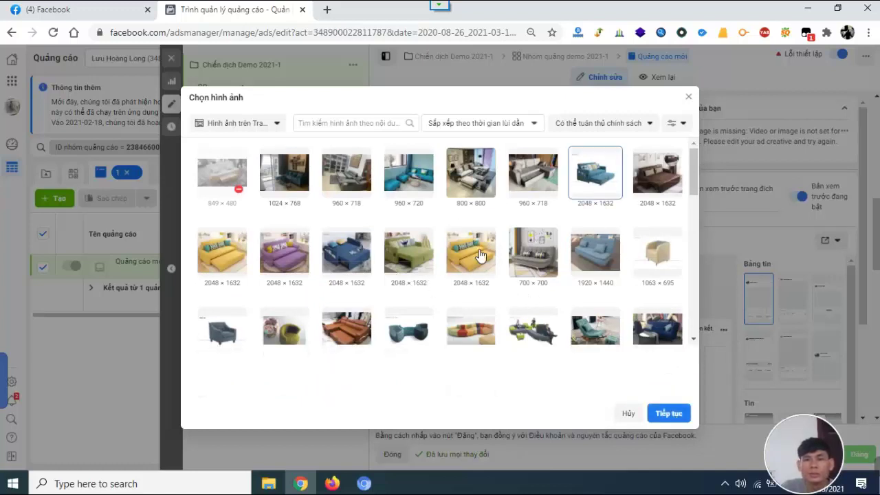
{"action": "left_click", "coordinate": [673, 410]}
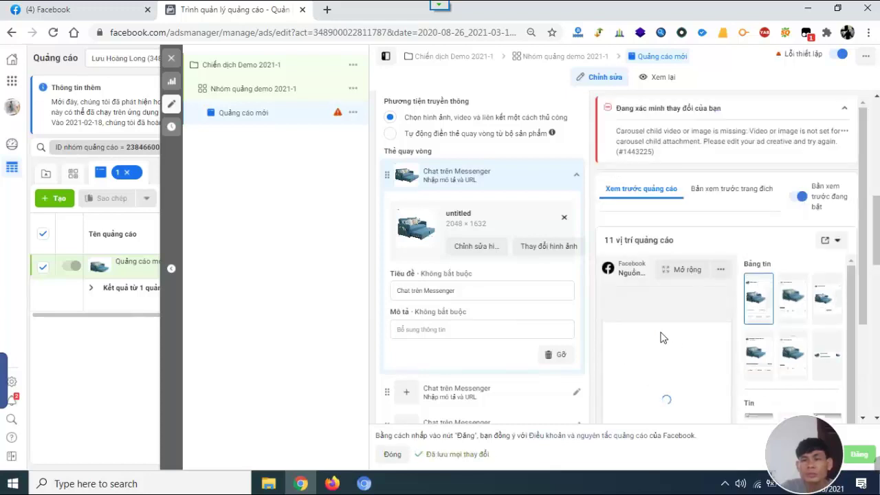
Replace the first card's headline 'Chat trên Messenger' with 'Sofa giường kéo giảm 20%'.
{"action": "left_click", "coordinate": [505, 289]}
{"action": "left_click_drag", "start_coordinate": [505, 290], "coordinate": [348, 295]}
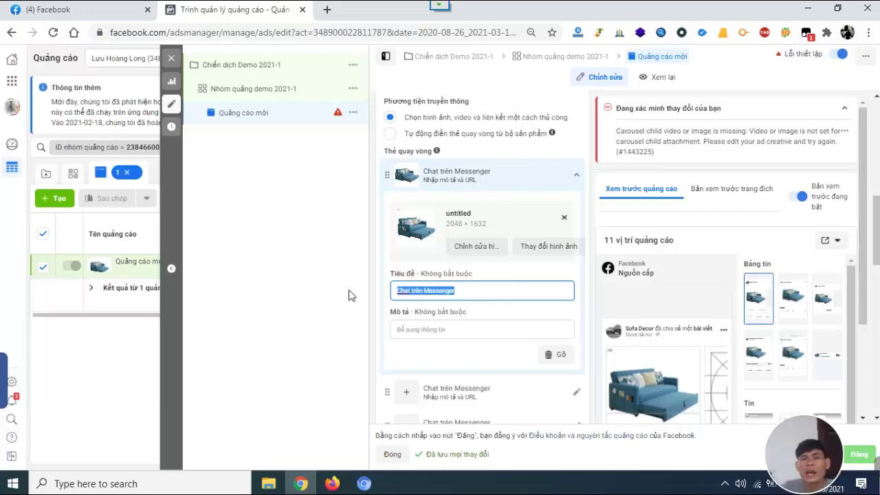
{"action": "scroll", "coordinate": [805, 245], "scroll_direction": "down", "scroll_amount": 3}
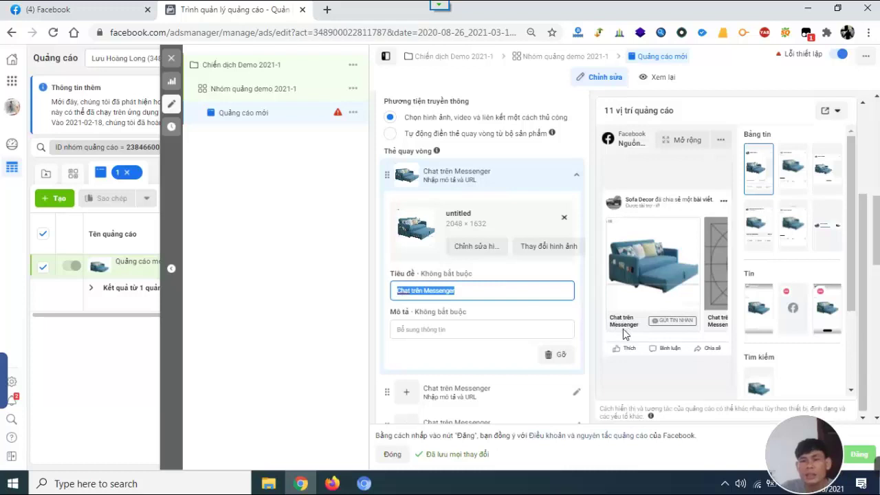
{"action": "left_click", "coordinate": [479, 289]}
{"action": "left_click_drag", "start_coordinate": [479, 289], "coordinate": [389, 300]}
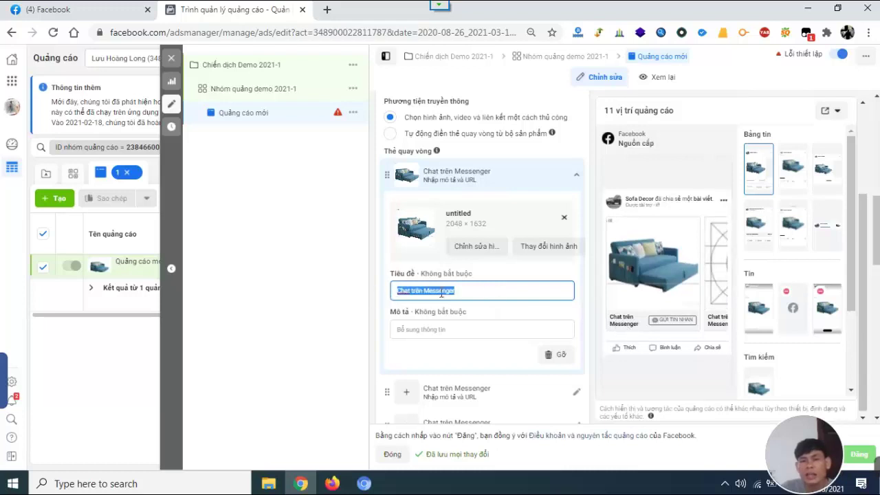
{"action": "type", "text": "S"}
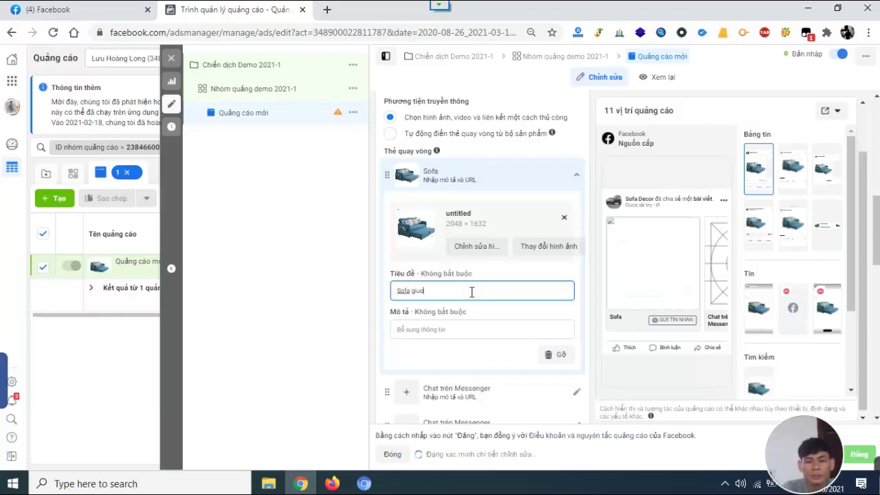
{"action": "type", "text": "ofa giường keo"}
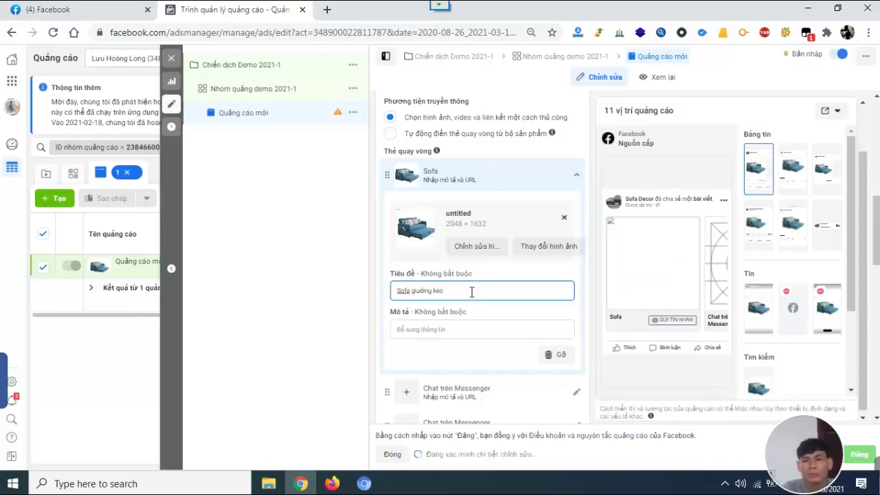
{"action": "type", "text": "s"}
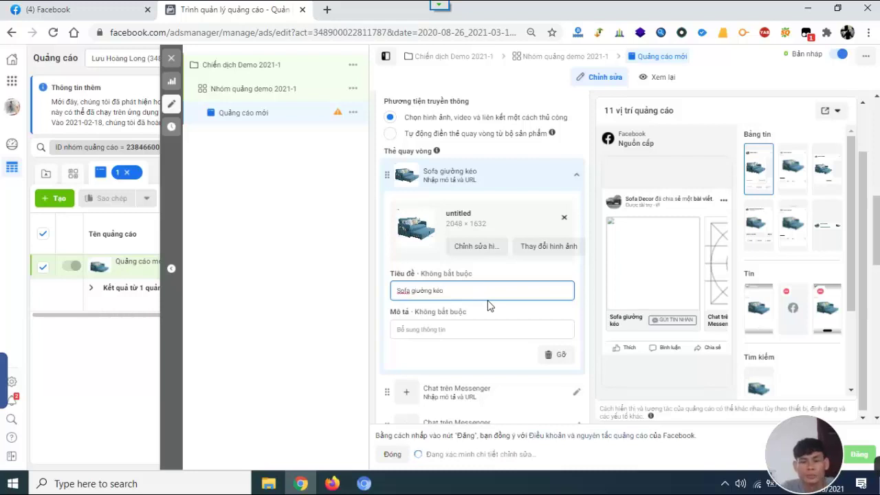
{"action": "type", "text": " giảm"}
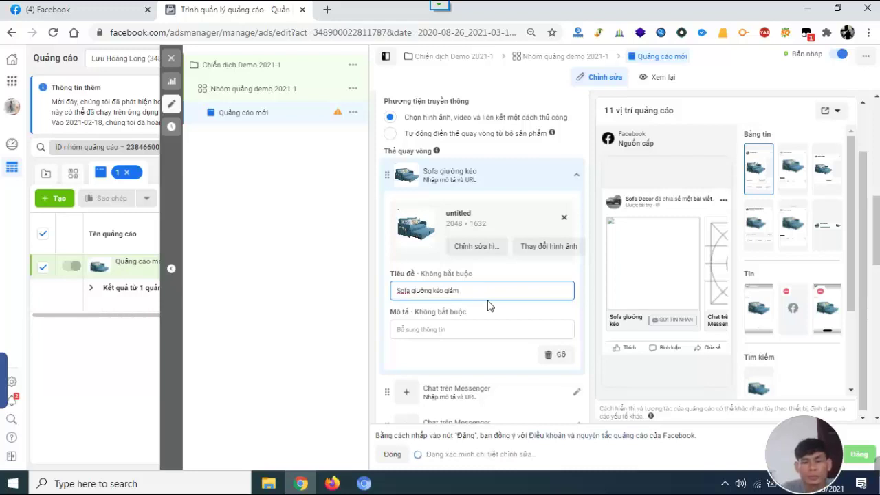
{"action": "type", "text": " 30%"}
{"action": "key", "text": "BackSpace"}
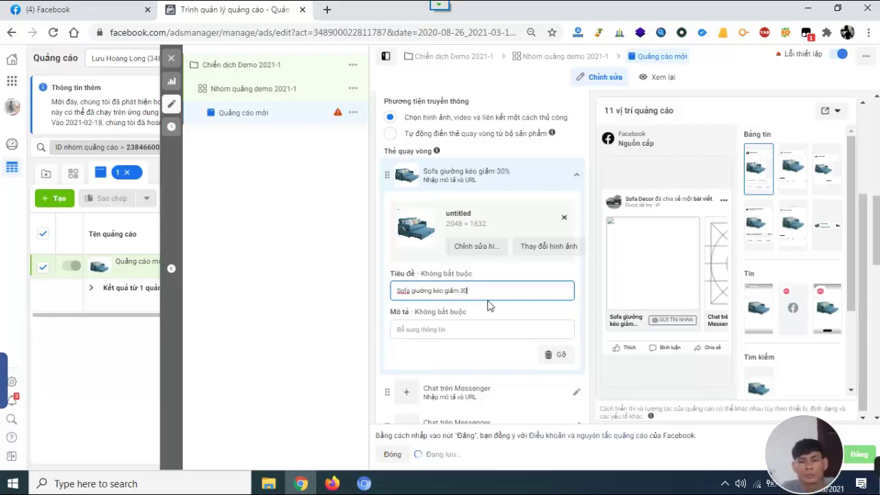
{"action": "type", "text": "20%"}
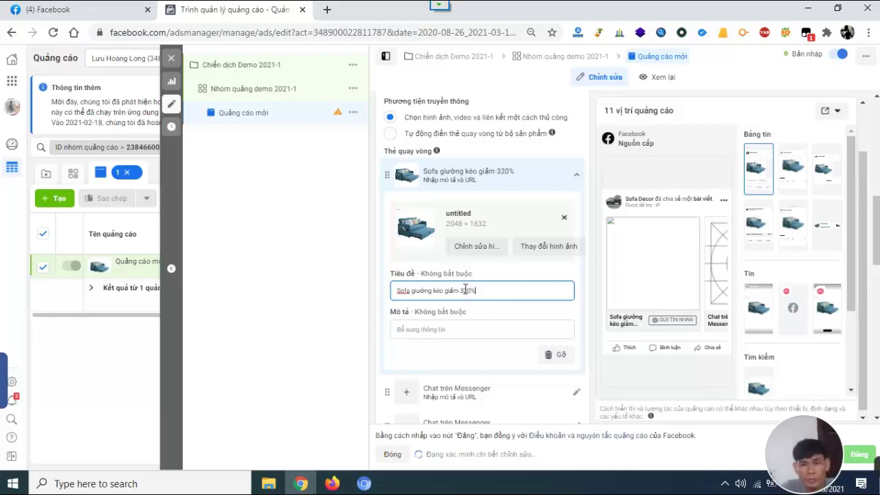
{"action": "left_click", "coordinate": [465, 291]}
{"action": "key", "text": "BackSpace"}
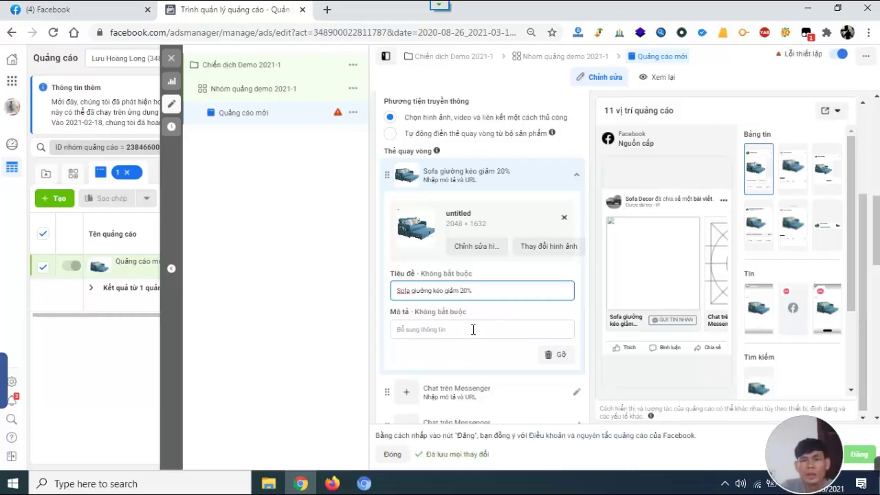
Leave the first card's description empty by deleting the test text 'dsadas'.
{"action": "left_click", "coordinate": [473, 330]}
{"action": "type", "text": "dsadas"}
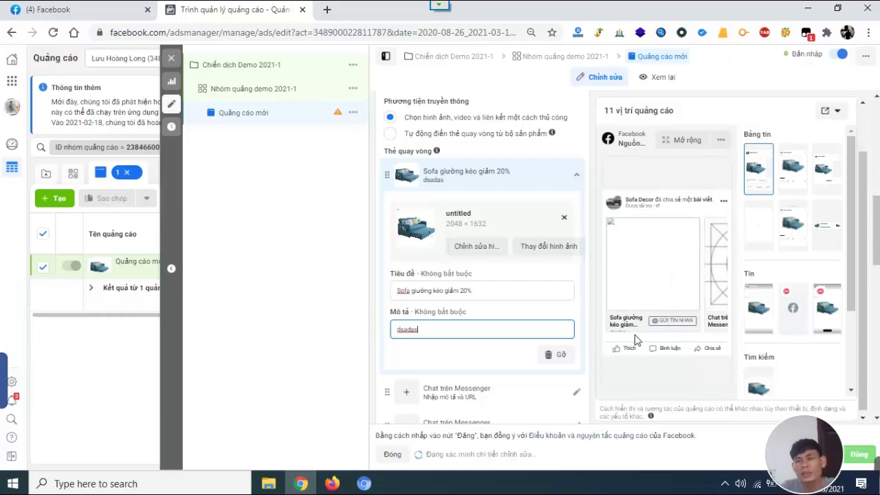
{"action": "scroll", "coordinate": [633, 314], "scroll_direction": "down", "scroll_amount": 1}
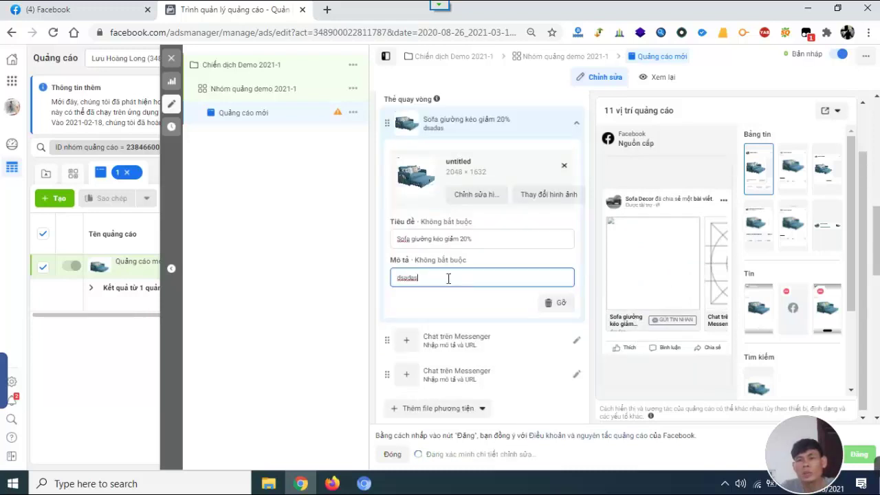
{"action": "left_click_drag", "start_coordinate": [446, 279], "coordinate": [349, 279]}
{"action": "key", "text": "BackSpace"}
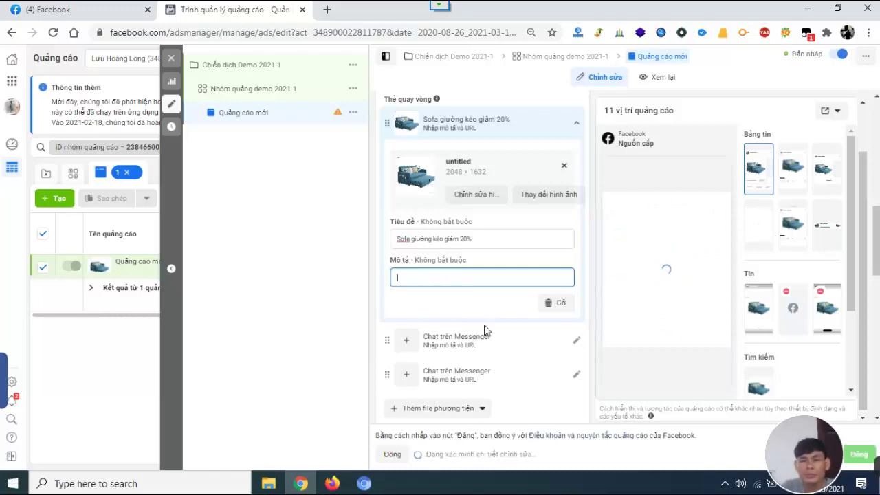
{"action": "scroll", "coordinate": [480, 333], "scroll_direction": "up", "scroll_amount": 5}
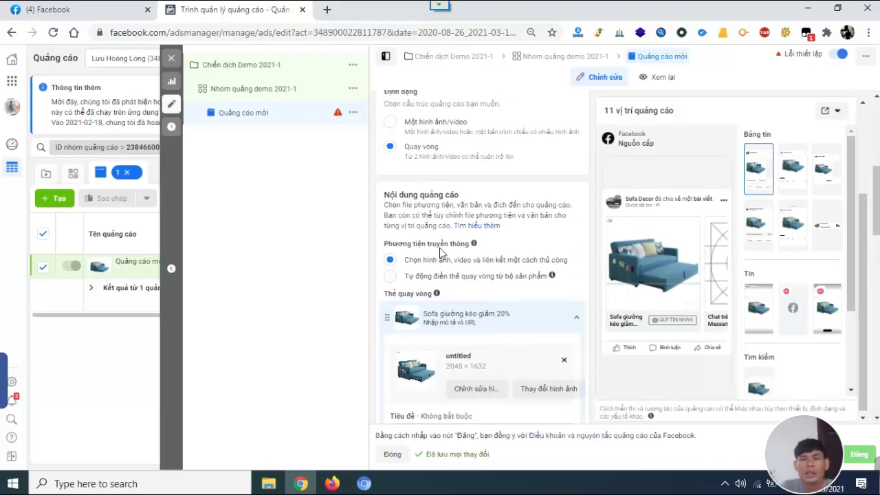
{"action": "scroll", "coordinate": [511, 259], "scroll_direction": "down", "scroll_amount": 5}
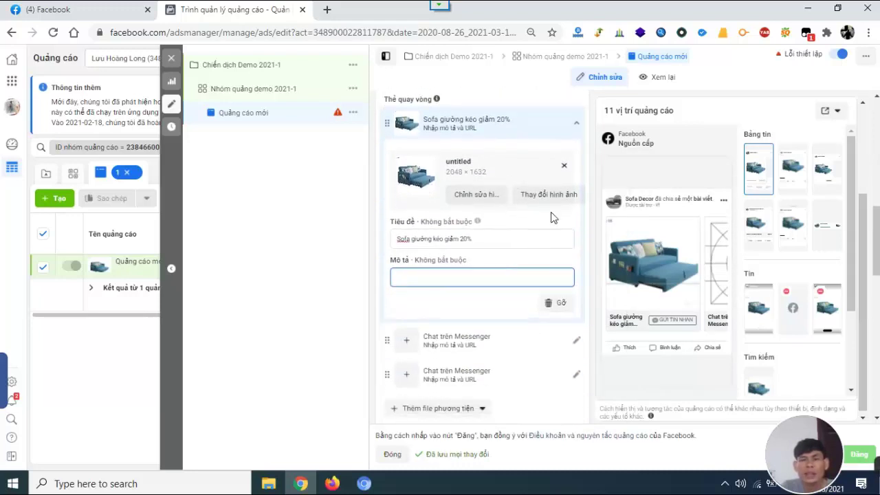
{"action": "scroll", "coordinate": [543, 220], "scroll_direction": "down", "scroll_amount": 1}
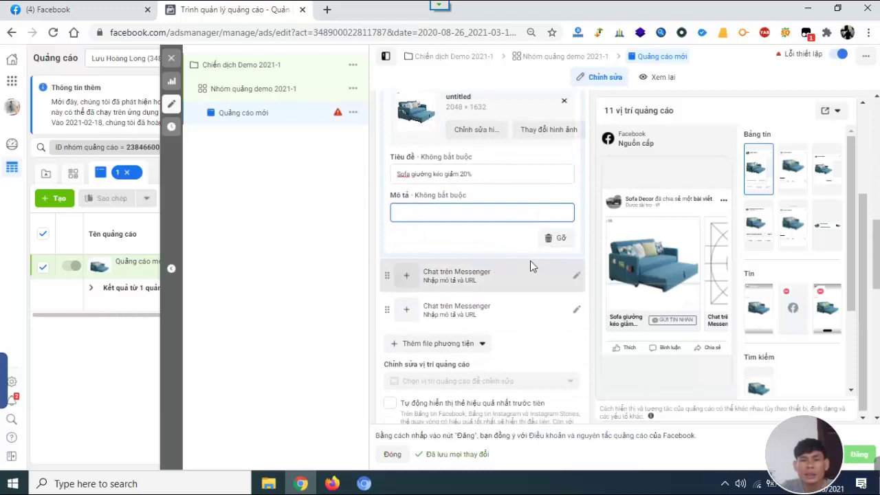
{"action": "scroll", "coordinate": [499, 294], "scroll_direction": "down", "scroll_amount": 2}
{"action": "scroll", "coordinate": [514, 304], "scroll_direction": "down", "scroll_amount": 2}
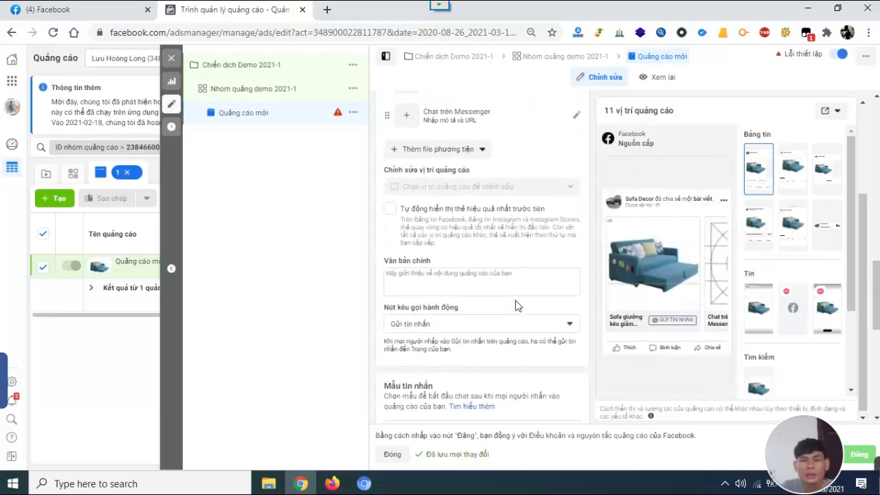
{"action": "scroll", "coordinate": [521, 305], "scroll_direction": "up", "scroll_amount": 1}
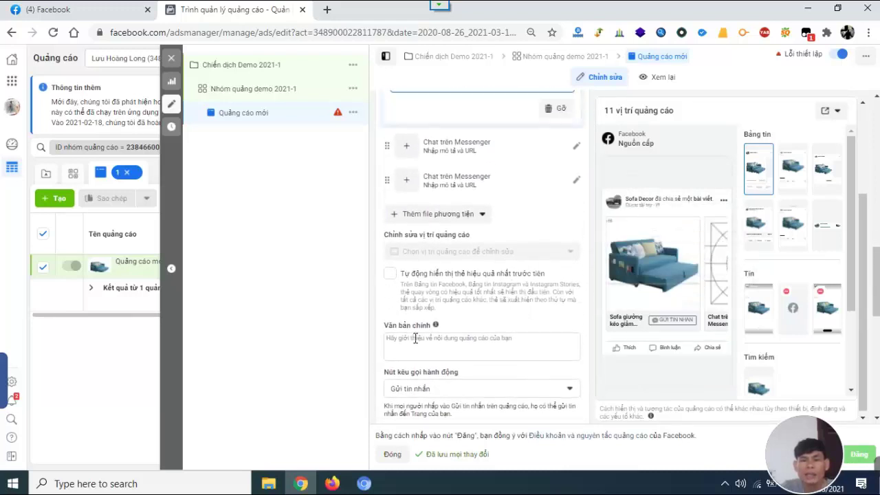
Write the opening primary-text line: sofas up to 45% off, prices from 3,2tr.
{"action": "left_click", "coordinate": [443, 347]}
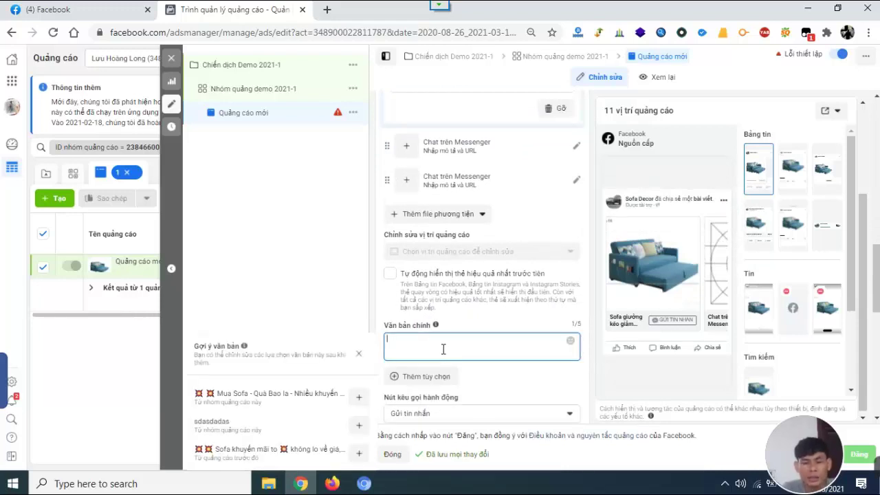
{"action": "type", "text": "Sofa giảm giá"}
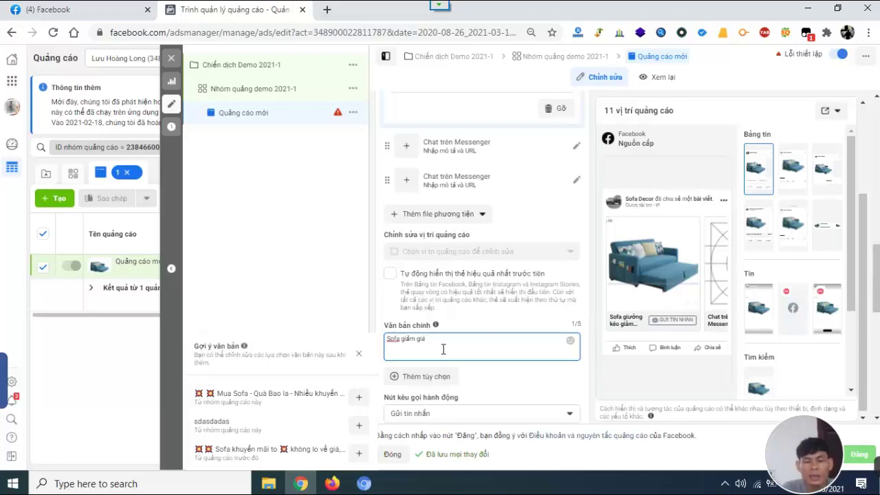
{"action": "type", "text": " đến 45"}
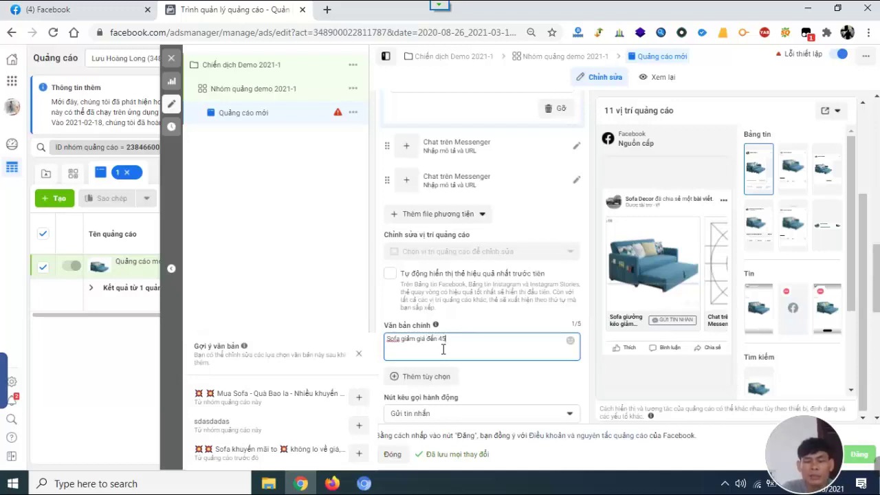
{"action": "type", "text": "%, mi"}
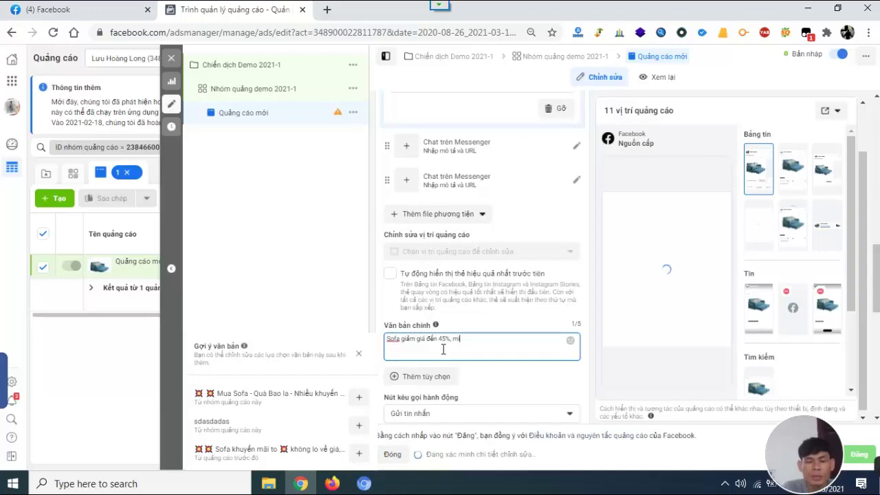
{"action": "type", "text": "ễn phí"}
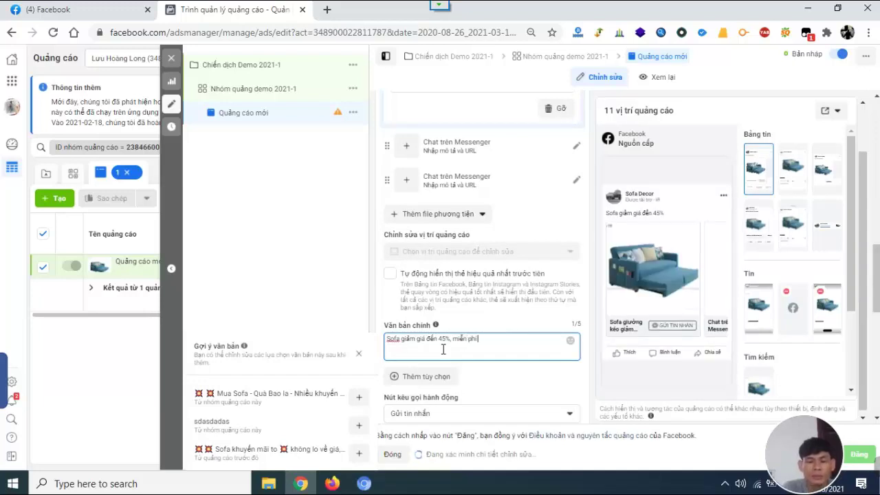
{"action": "type", "text": " vận chuye"}
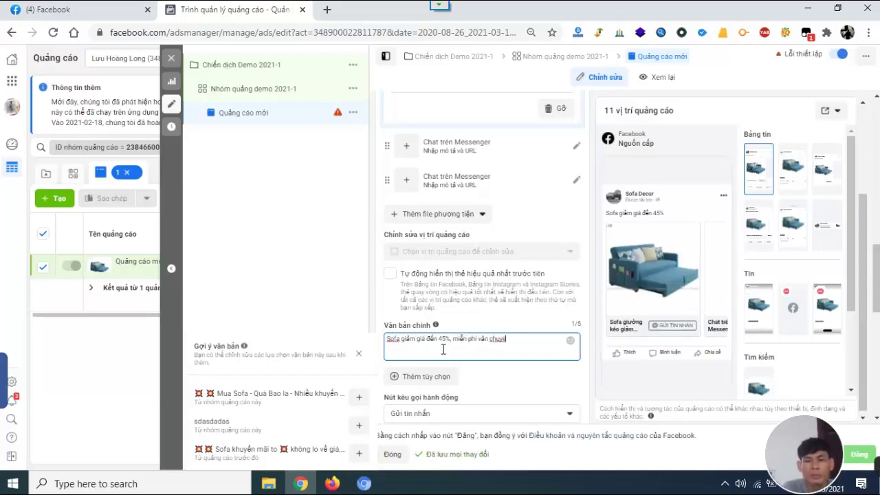
{"action": "type", "text": "ển"}
{"action": "key", "text": "BackSpace"}
{"action": "key", "text": "BackSpace"}
{"action": "key", "text": "BackSpace"}
{"action": "key", "text": "BackSpace"}
{"action": "key", "text": "BackSpace"}
{"action": "key", "text": "BackSpace"}
{"action": "key", "text": "BackSpace"}
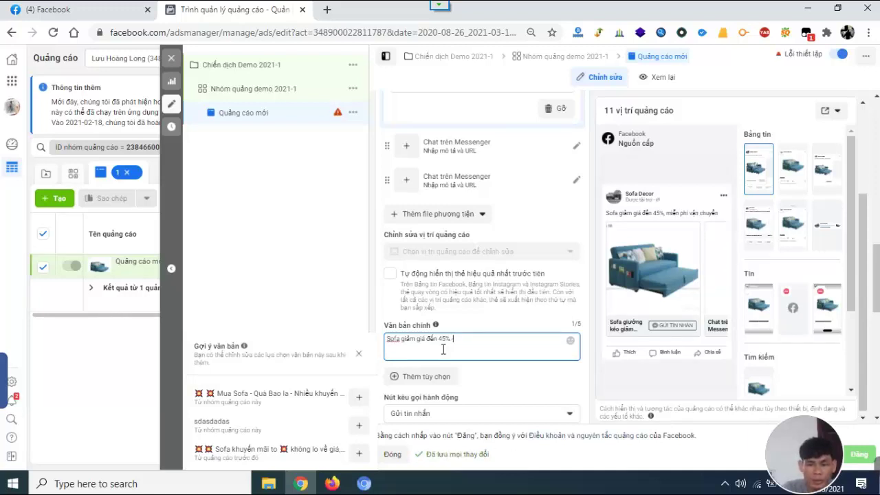
{"action": "type", "text": "- giá chi tu"}
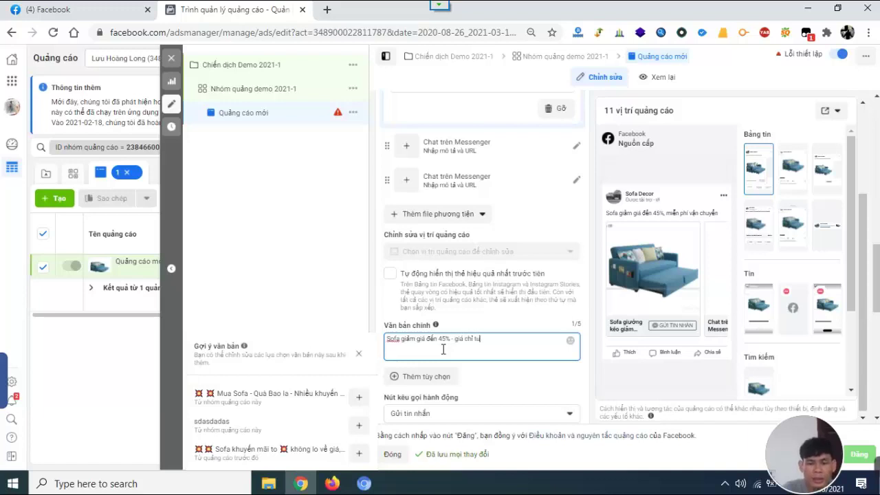
{"action": "type", "text": "wf"}
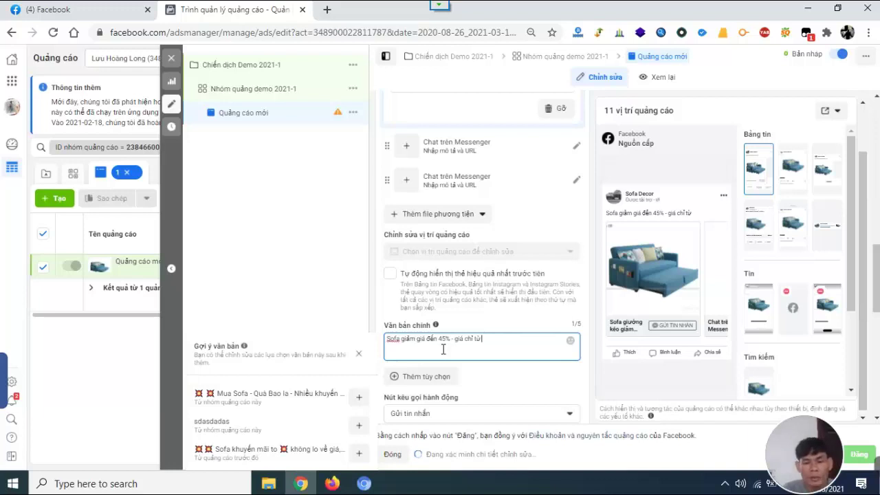
{"action": "type", "text": " 3,2"}
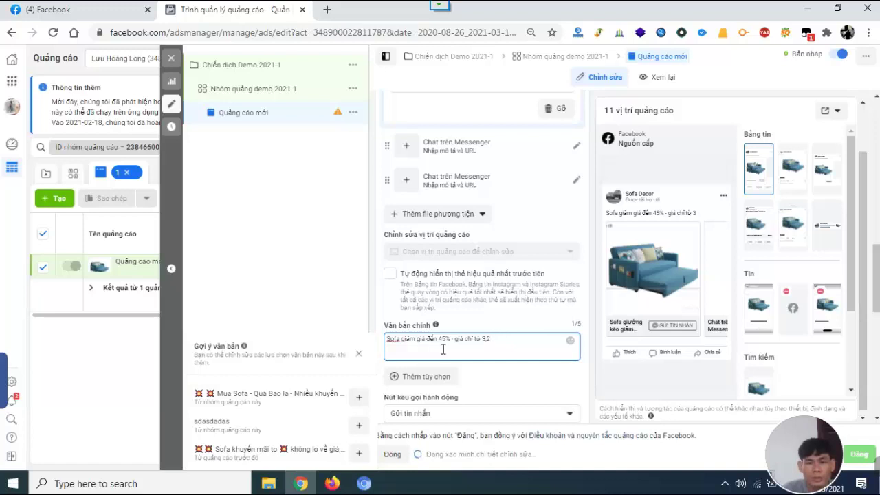
{"action": "type", "text": "tr"}
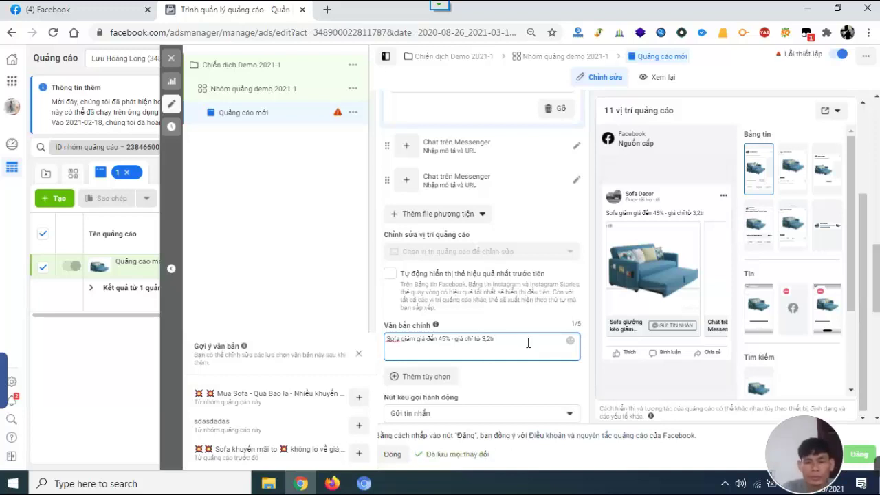
Add discount lines for three sofa types, including 20% sofa giường and 45% sofa bộ.
{"action": "key", "text": "Return"}
{"action": "type", "text": "- Gia"}
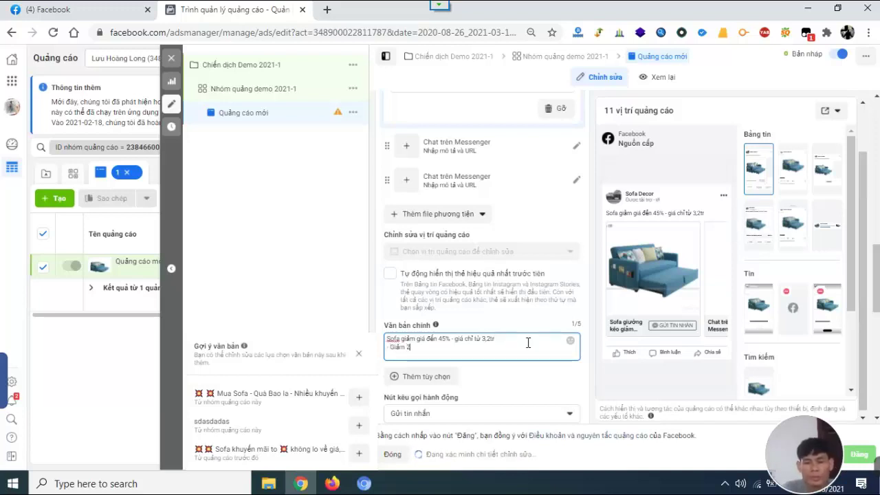
{"action": "type", "text": "m 20%"}
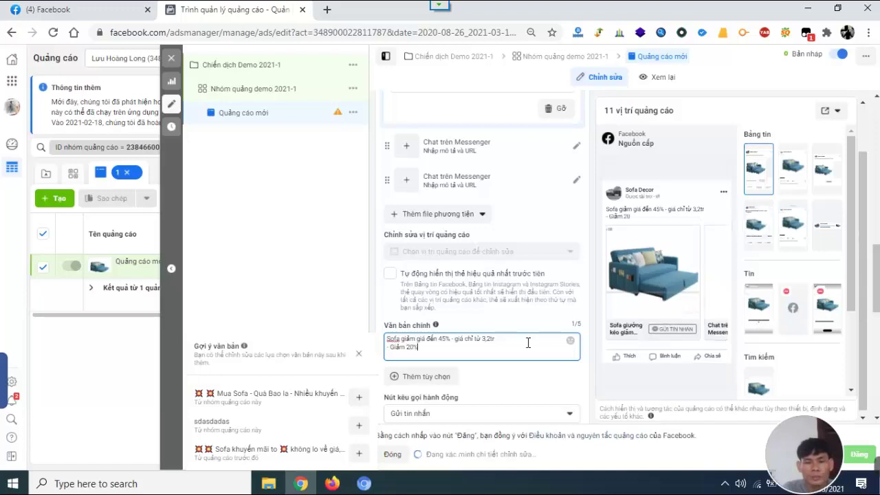
{"action": "type", "text": " soga"}
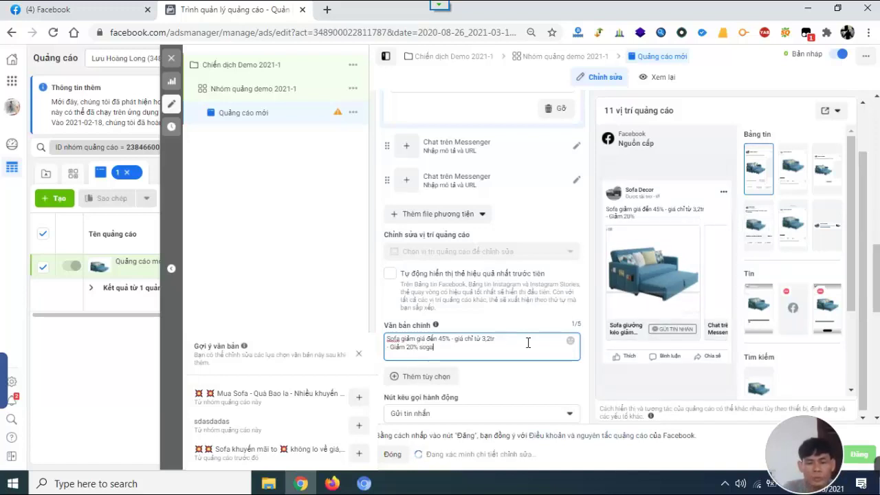
{"action": "key", "text": "BackSpace"}
{"action": "type", "text": "fa"}
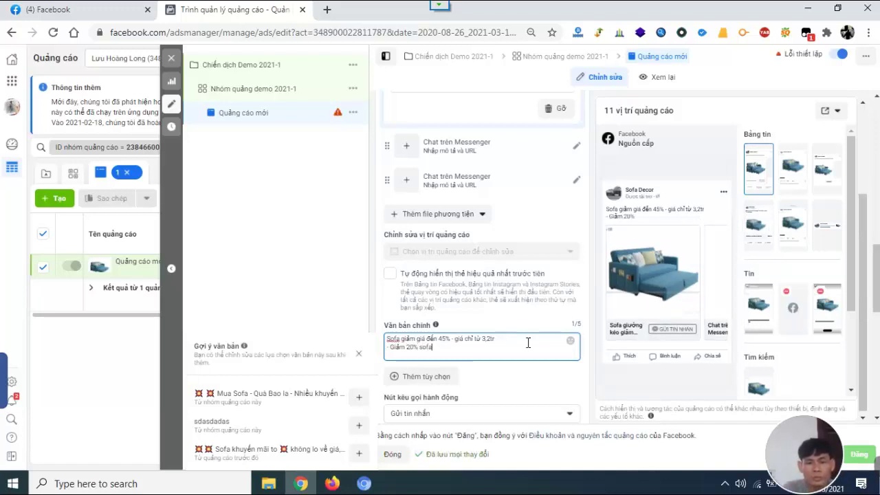
{"action": "type", "text": " bằng"}
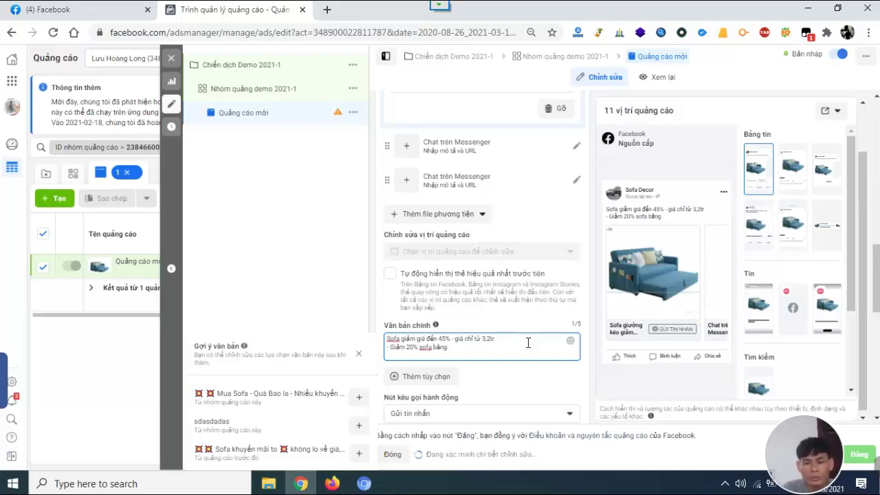
{"action": "key", "text": "Return"}
{"action": "type", "text": "Đ"}
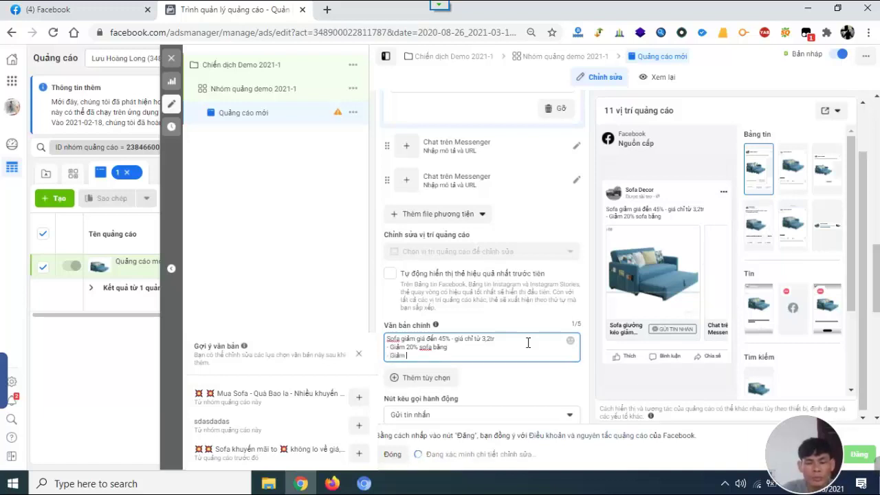
{"action": "type", "text": " Giảm 30"}
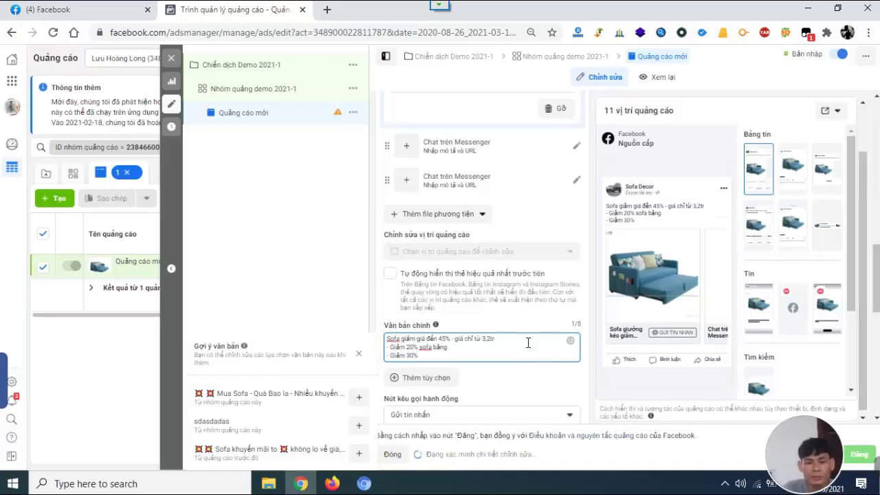
{"action": "key", "text": "BackSpace"}
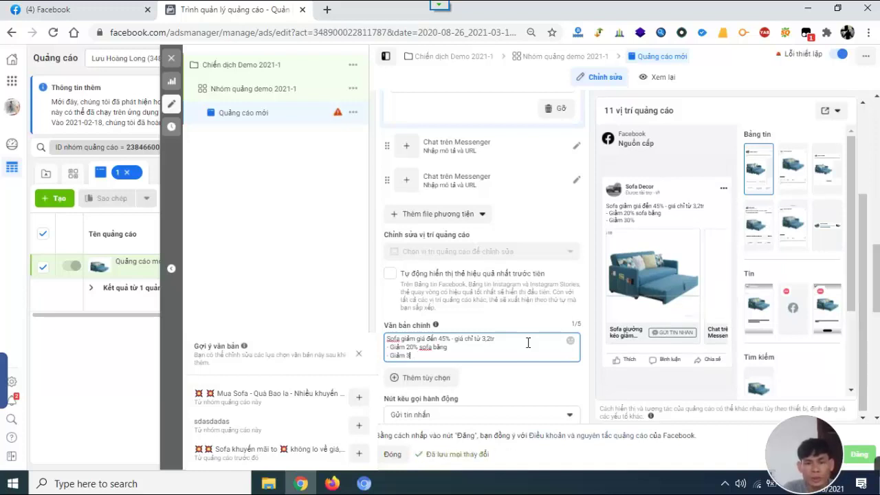
{"action": "key", "text": "BackSpace"}
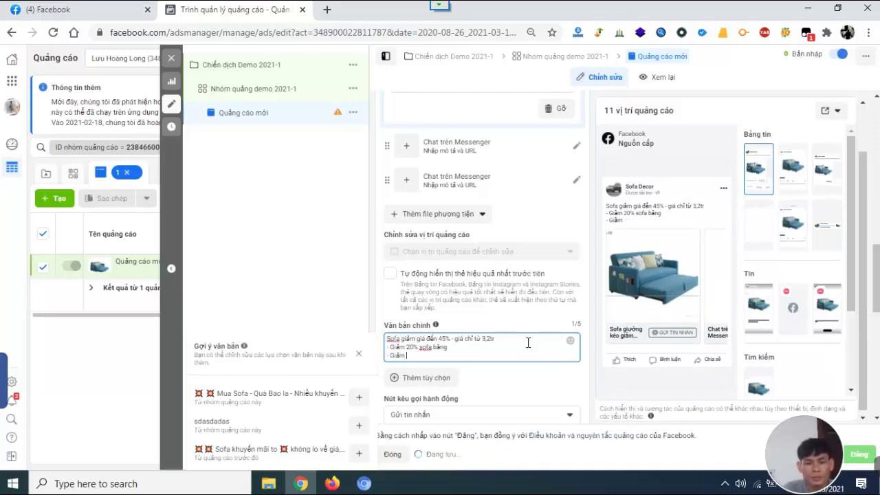
{"action": "type", "text": "20"}
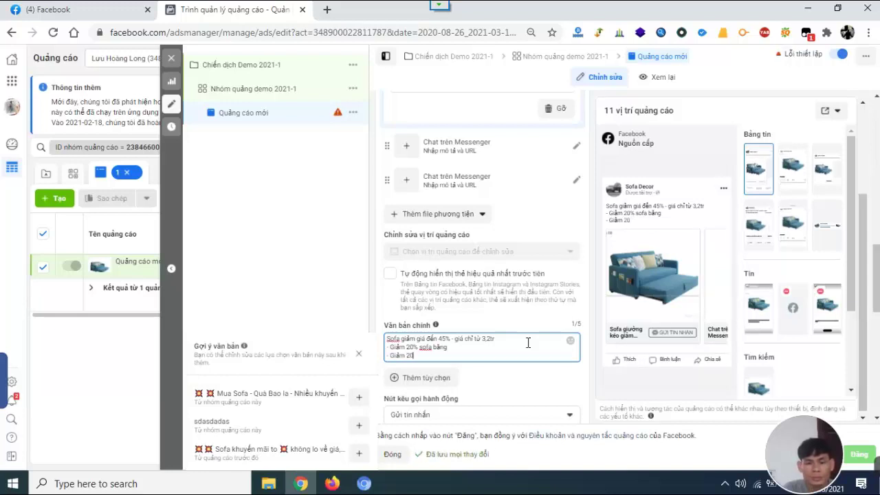
{"action": "type", "text": "% sofa giườn giuong"}
{"action": "key", "text": "Return"}
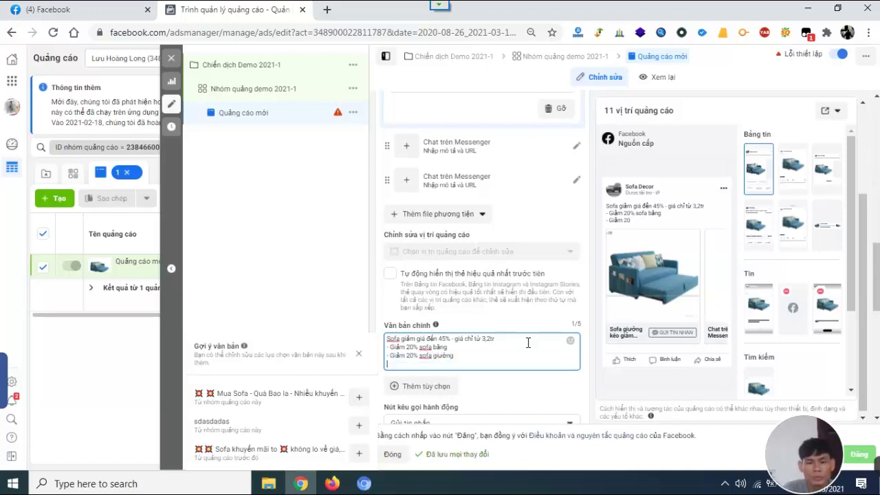
{"action": "type", "text": "- Giảm"}
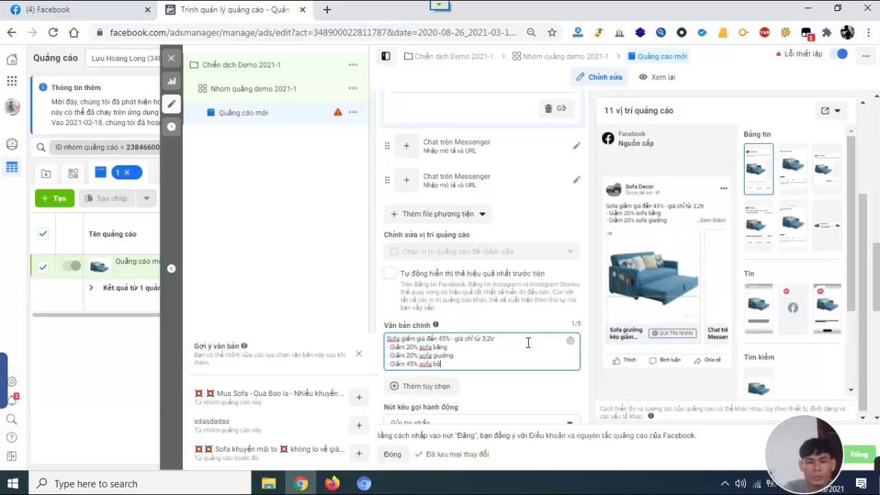
{"action": "type", "text": "45% sofa bộ"}
Add the 3-year warranty and free Tp. HCM delivery line, then a hotline number.
{"action": "key", "text": "Return"}
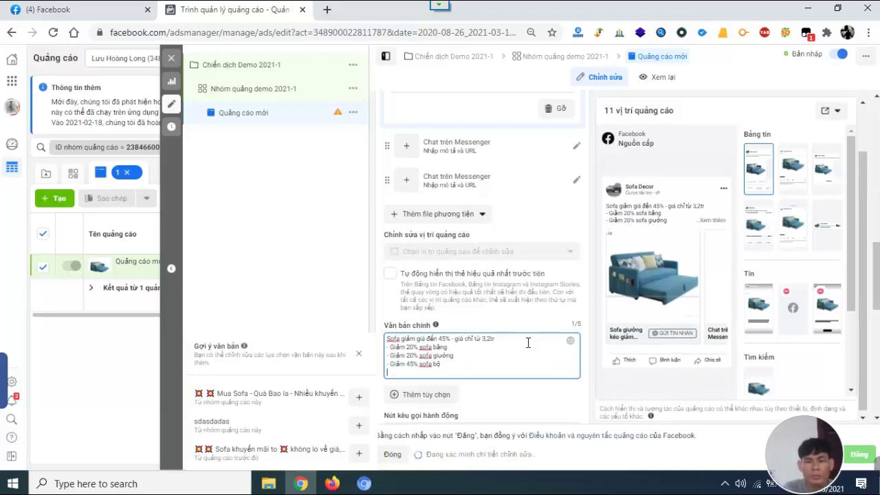
{"action": "type", "text": "Bảo hành"}
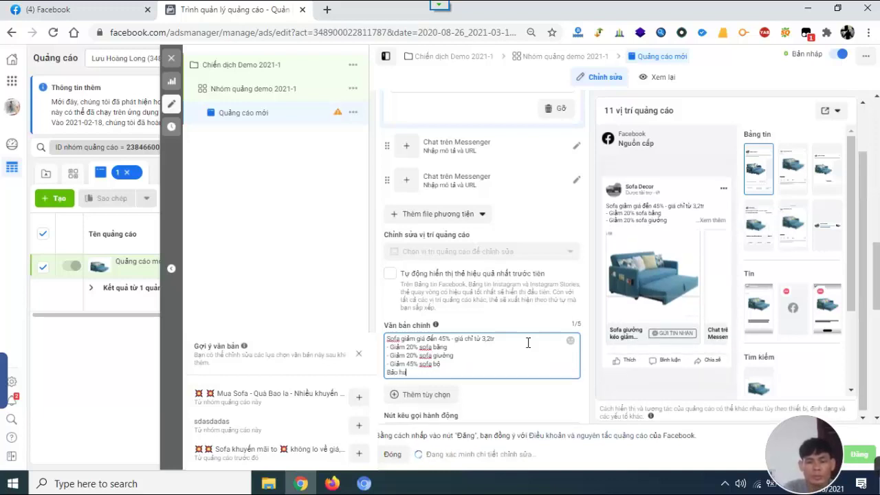
{"action": "type", "text": " 03 nă"}
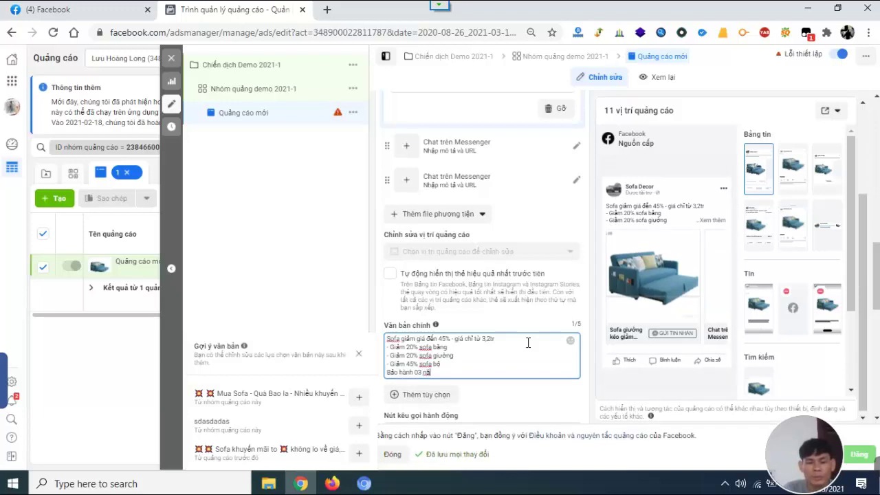
{"action": "type", "text": "m và miễn phí vaận"}
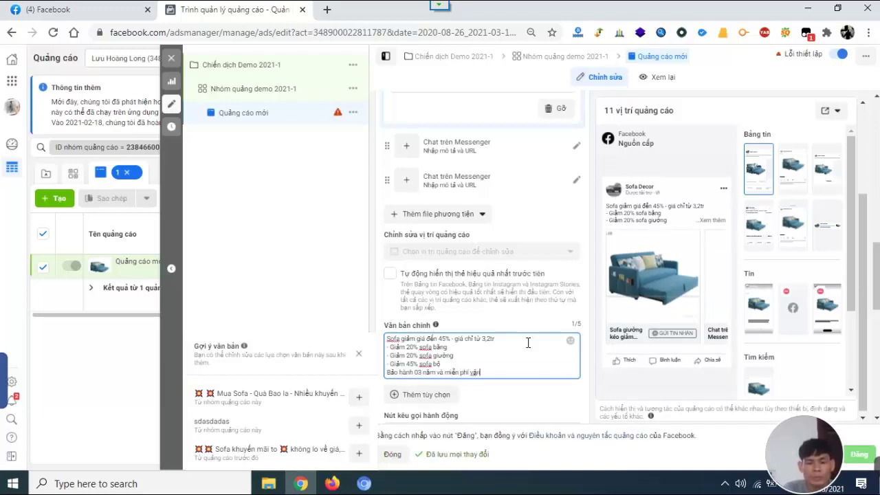
{"action": "type", "text": " chuyển tại Tp. HCM"}
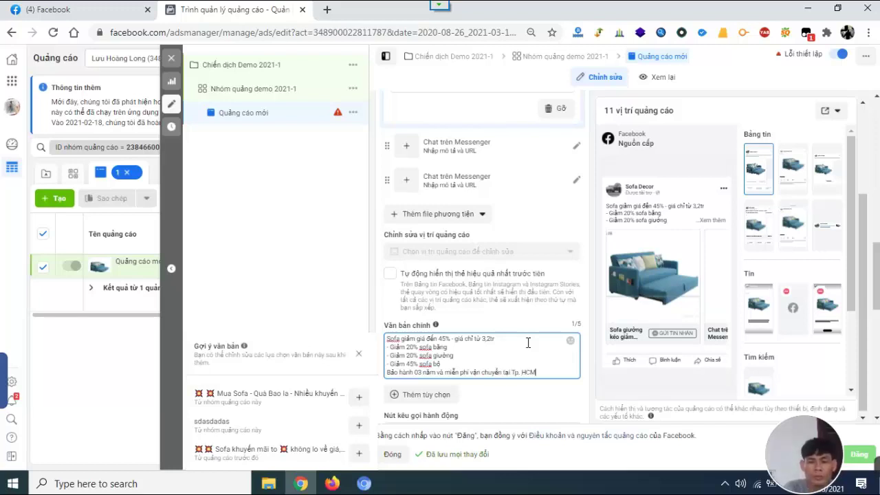
{"action": "key", "text": "Return"}
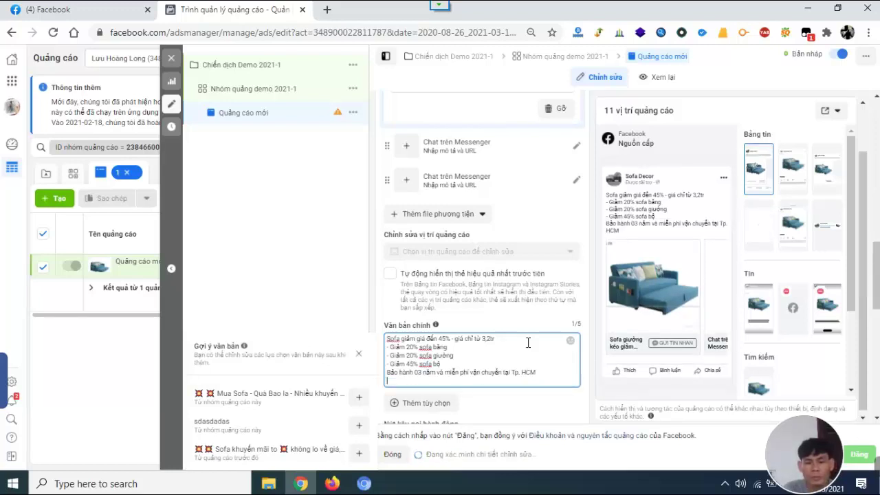
{"action": "type", "text": "Hoi"}
{"action": "type", "text": "ine"}
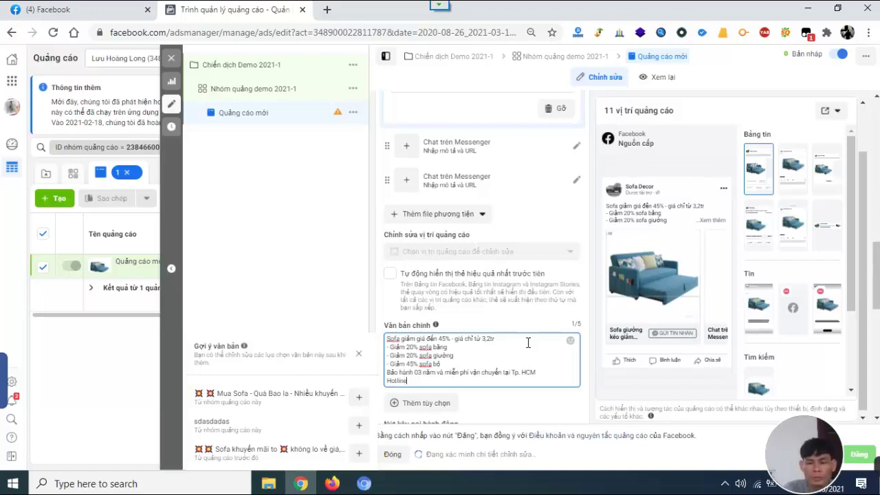
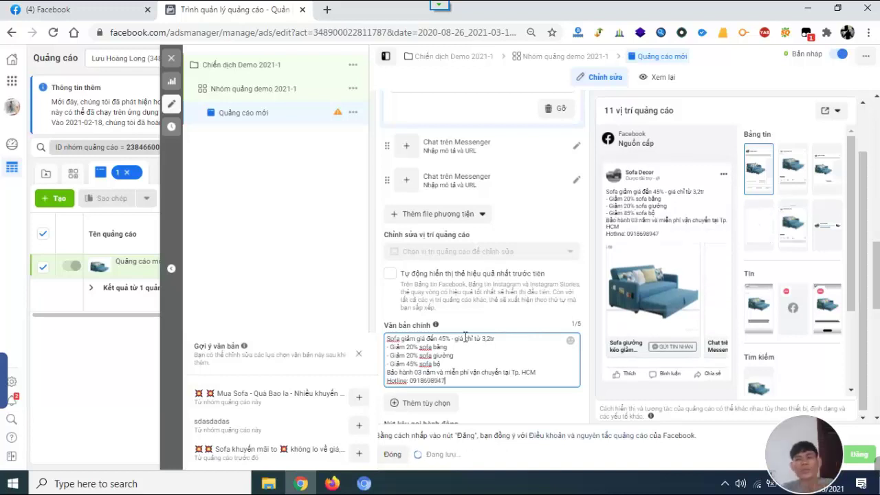
{"action": "mouse_move", "coordinate": [436, 325]}
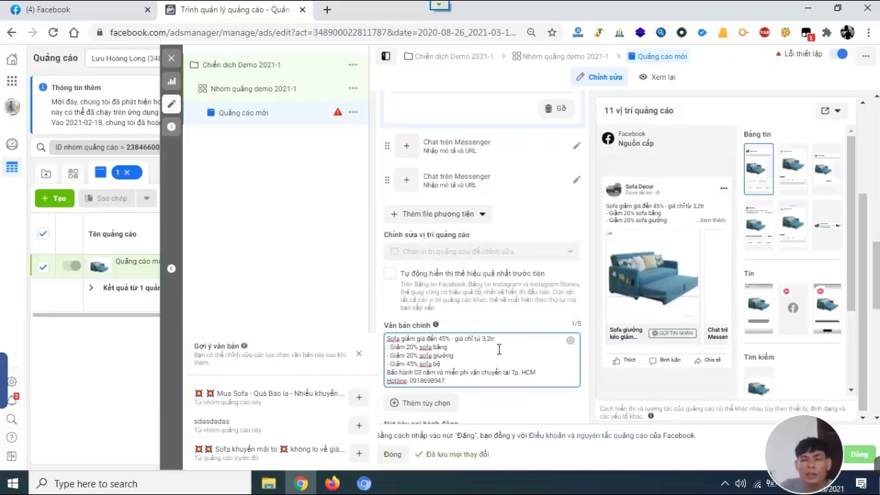
{"action": "scroll", "coordinate": [510, 354], "scroll_direction": "down", "scroll_amount": 1}
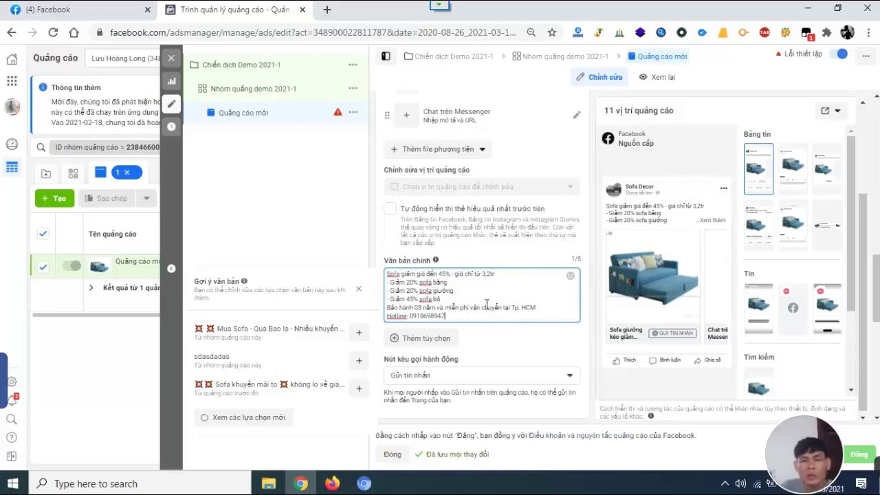
{"action": "scroll", "coordinate": [481, 314], "scroll_direction": "down", "scroll_amount": 1}
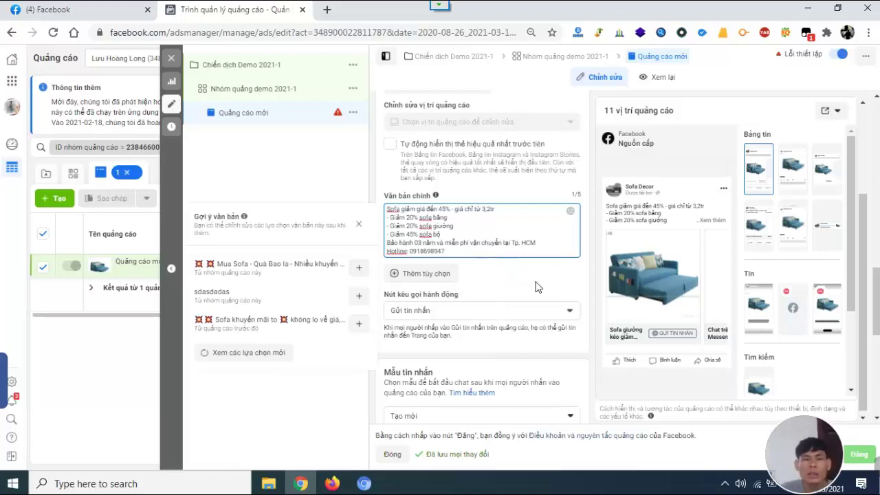
{"action": "left_click", "coordinate": [542, 289]}
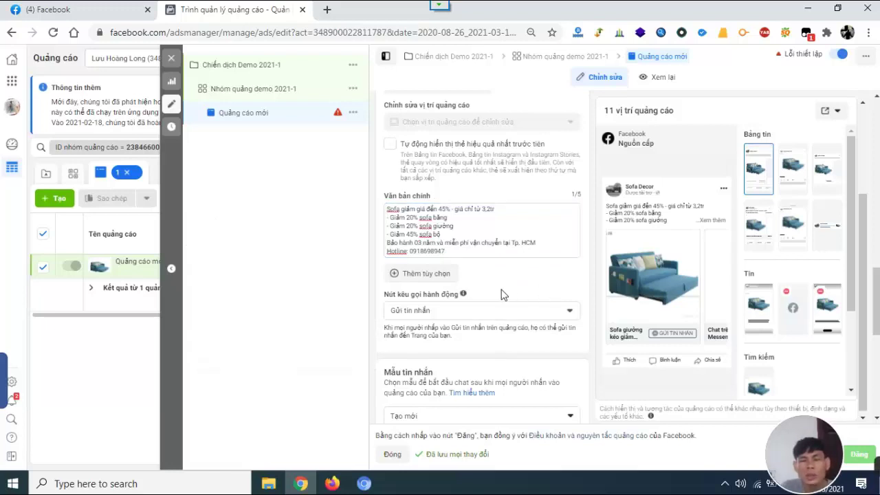
{"action": "scroll", "coordinate": [533, 269], "scroll_direction": "up", "scroll_amount": 4}
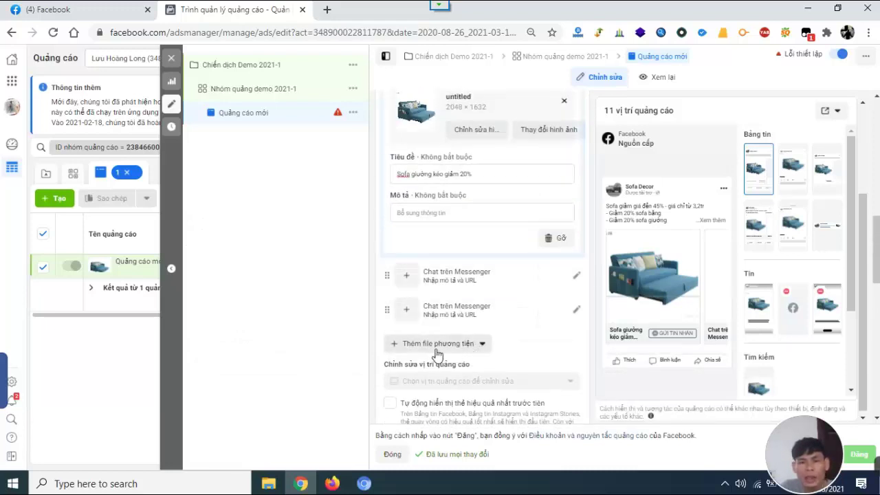
{"action": "left_click", "coordinate": [395, 346]}
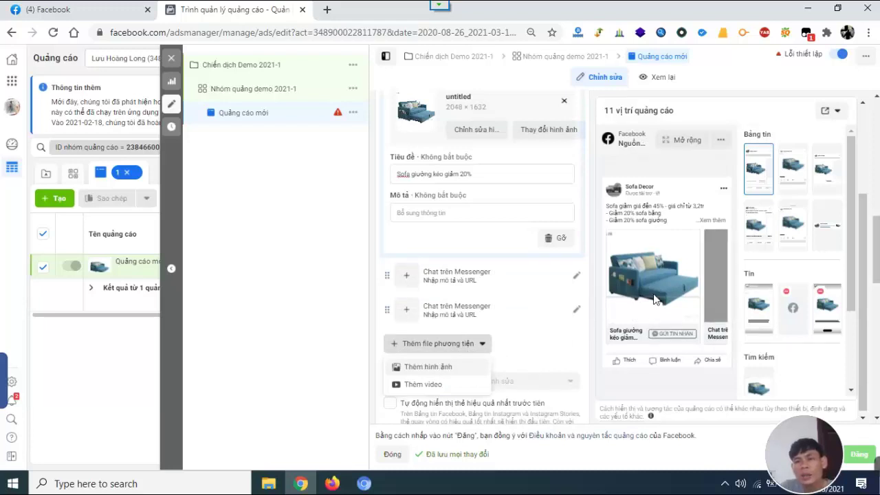
{"action": "left_click", "coordinate": [426, 366]}
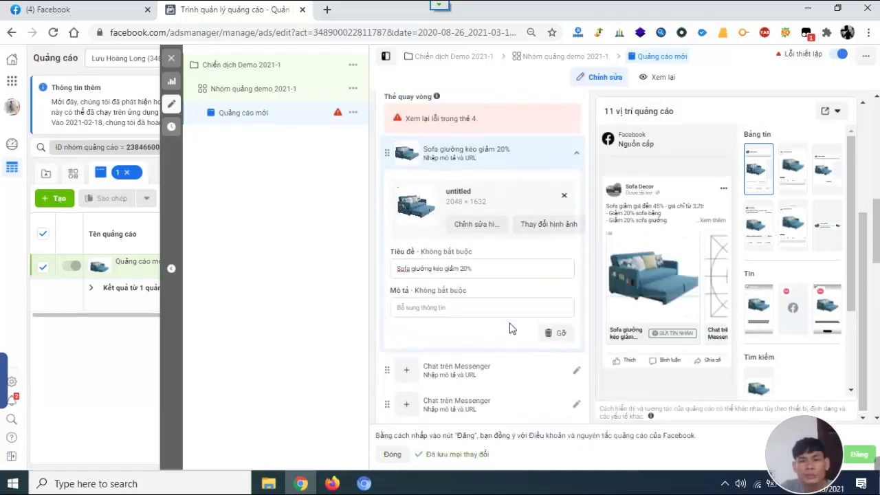
{"action": "scroll", "coordinate": [509, 328], "scroll_direction": "up", "scroll_amount": 2}
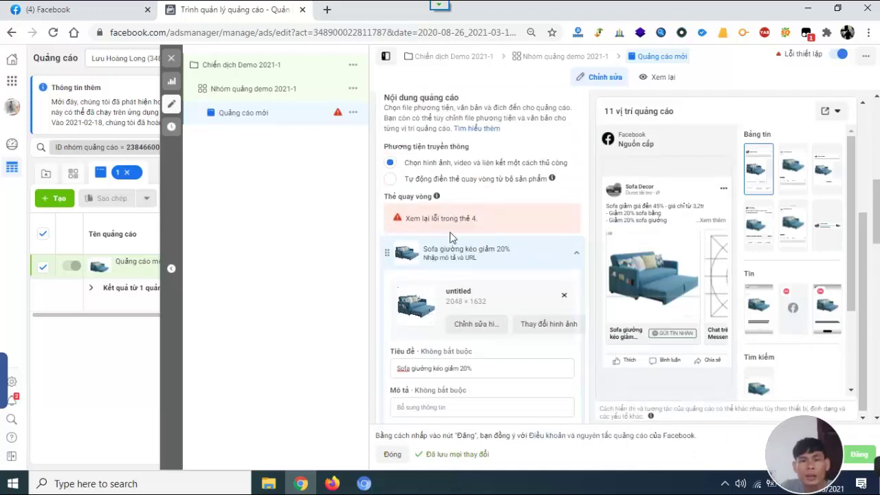
{"action": "scroll", "coordinate": [498, 260], "scroll_direction": "down", "scroll_amount": 2}
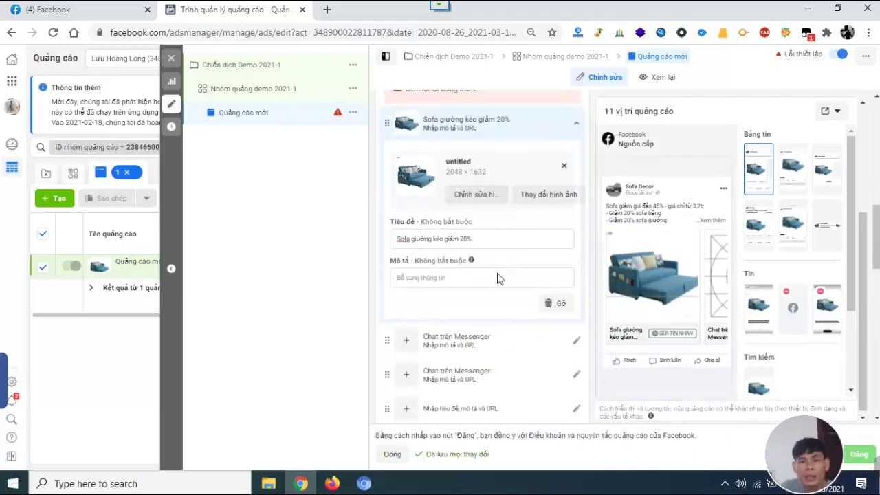
{"action": "scroll", "coordinate": [492, 310], "scroll_direction": "down", "scroll_amount": 3}
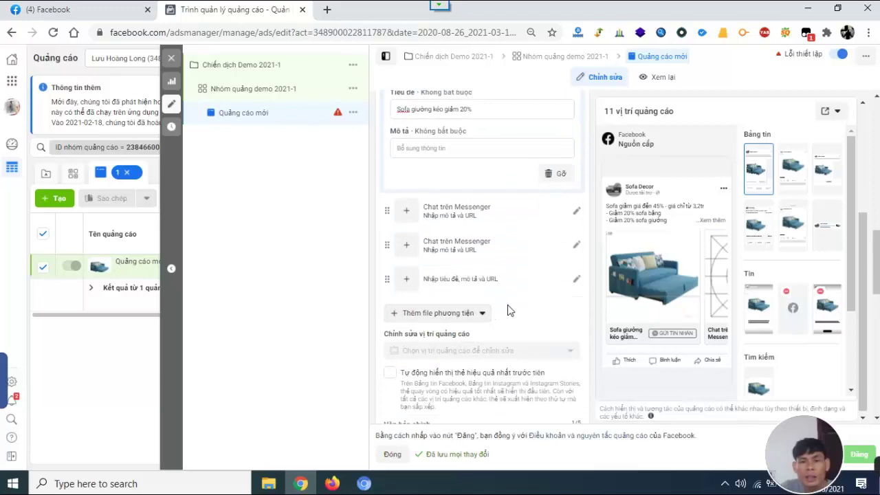
{"action": "scroll", "coordinate": [477, 248], "scroll_direction": "down", "scroll_amount": 3}
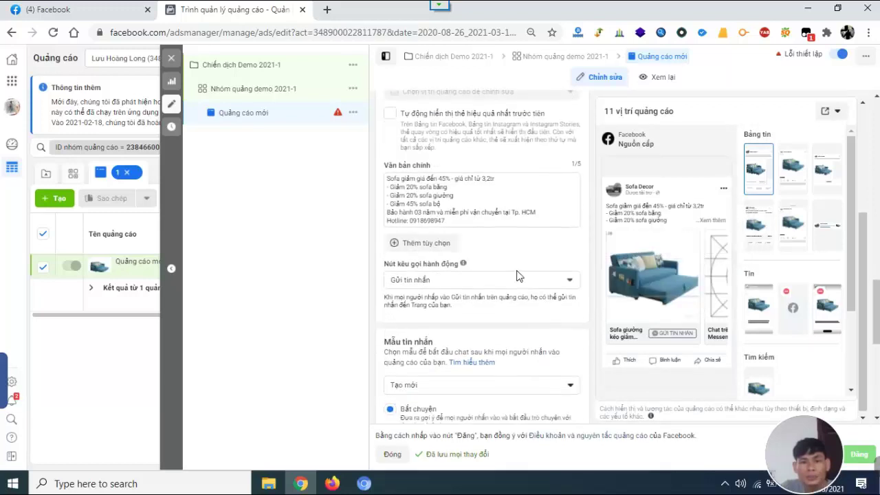
{"action": "scroll", "coordinate": [530, 275], "scroll_direction": "down", "scroll_amount": 3}
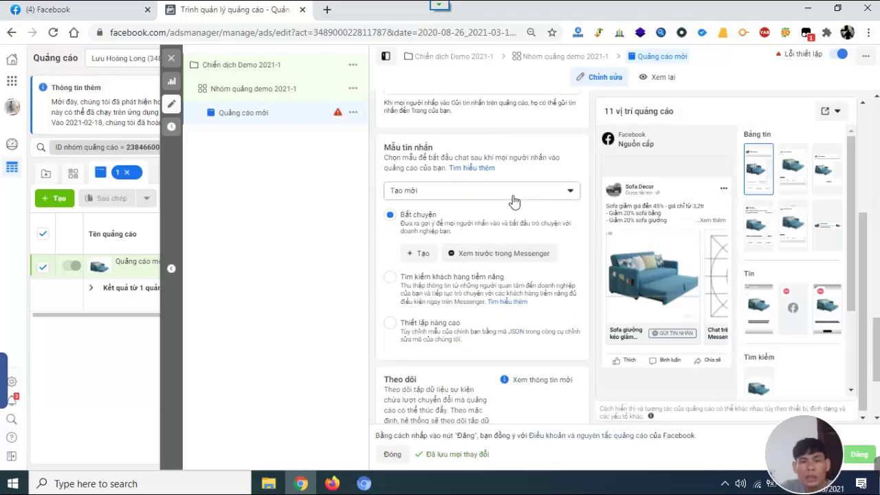
{"action": "scroll", "coordinate": [482, 232], "scroll_direction": "down", "scroll_amount": 2}
{"action": "scroll", "coordinate": [482, 231], "scroll_direction": "up", "scroll_amount": 6}
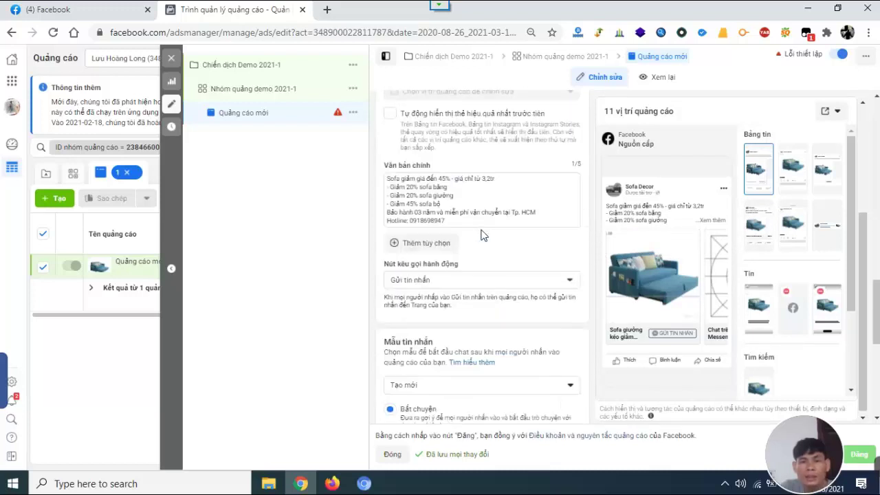
{"action": "scroll", "coordinate": [471, 232], "scroll_direction": "up", "scroll_amount": 3}
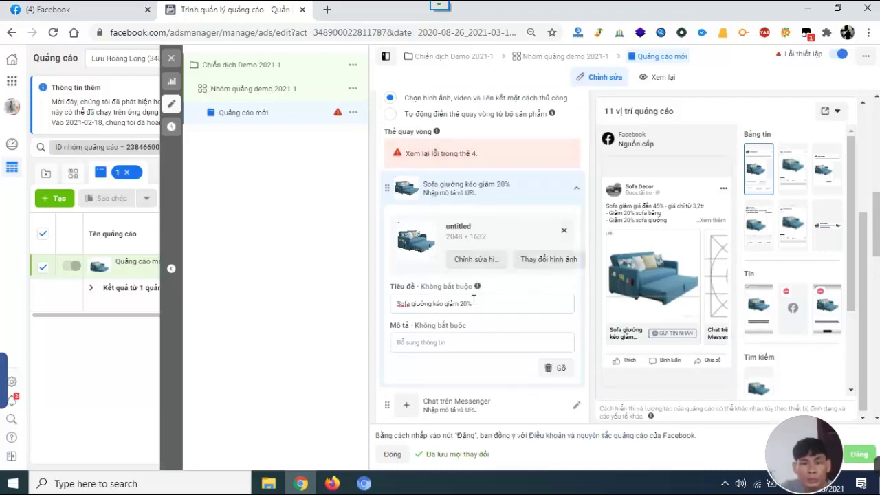
{"action": "scroll", "coordinate": [495, 299], "scroll_direction": "down", "scroll_amount": 2}
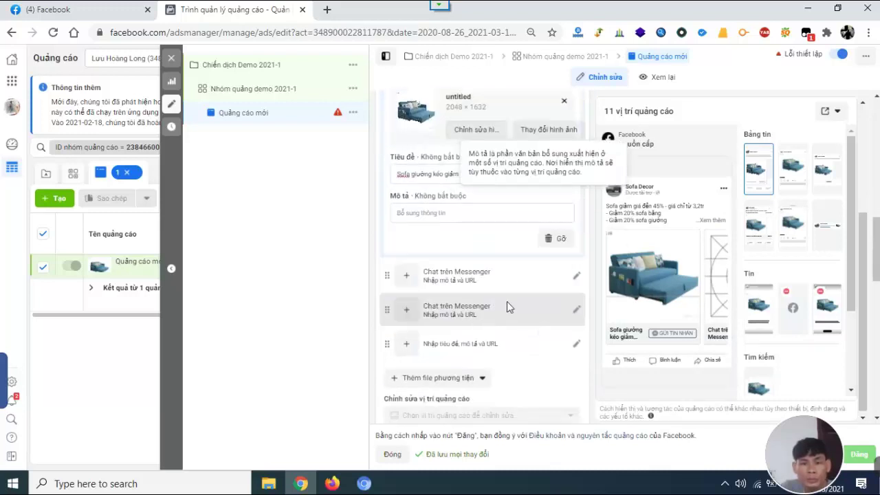
Give the second card the grey 1018 × 671 sofa image from the Page's photos.
{"action": "left_click", "coordinate": [408, 278]}
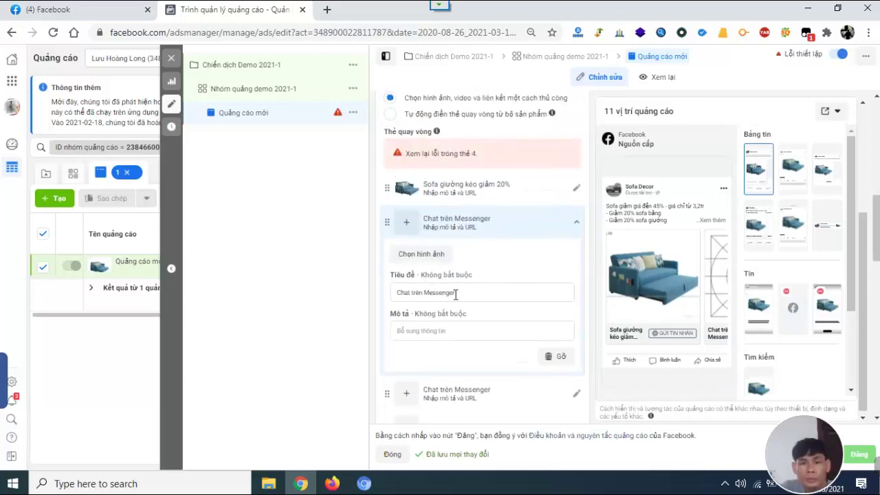
{"action": "scroll", "coordinate": [425, 270], "scroll_direction": "up", "scroll_amount": 1}
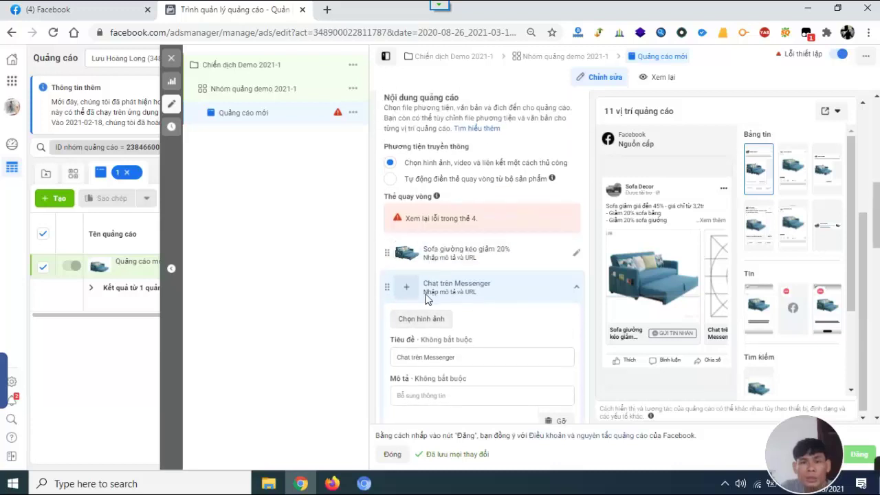
{"action": "left_click", "coordinate": [413, 321]}
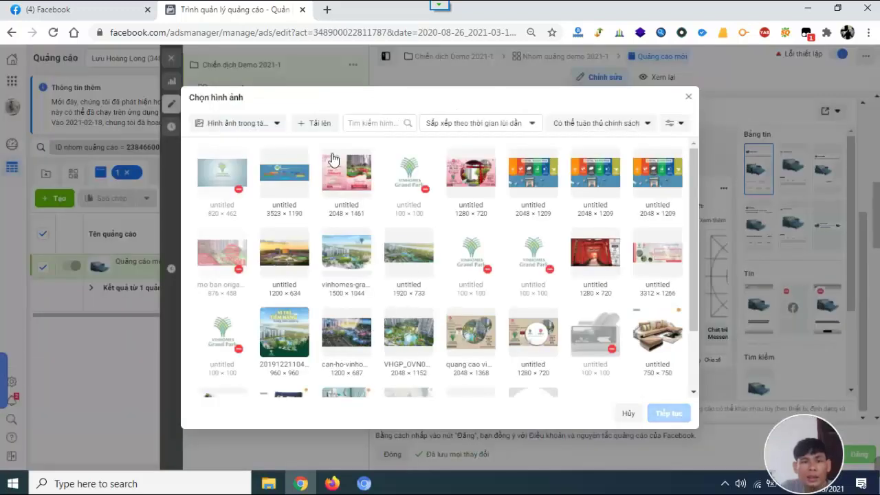
{"action": "left_click", "coordinate": [269, 123]}
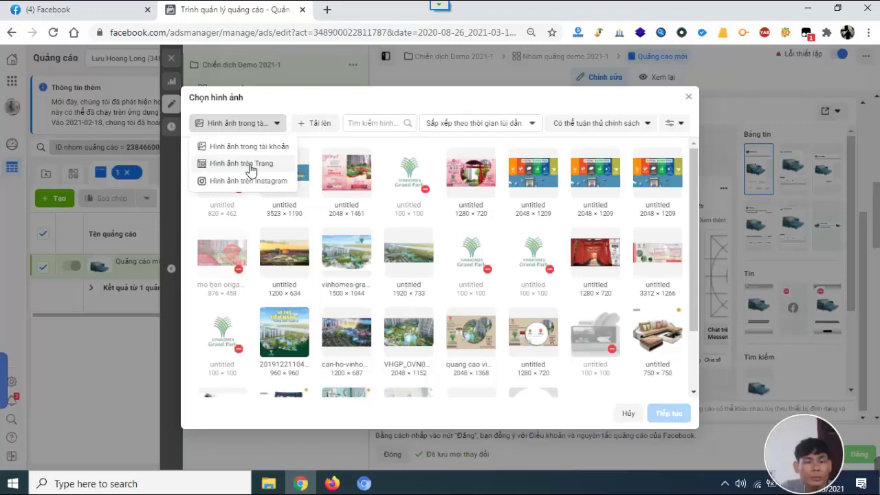
{"action": "left_click", "coordinate": [252, 163]}
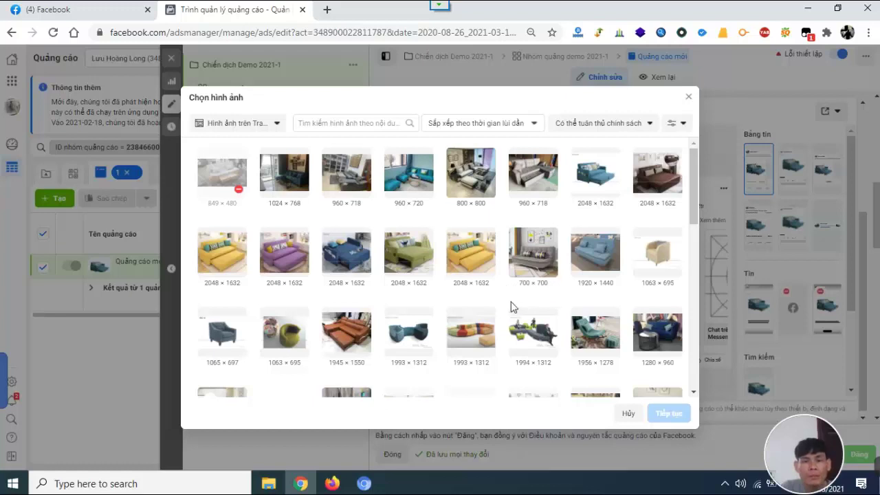
{"action": "scroll", "coordinate": [486, 318], "scroll_direction": "down", "scroll_amount": 1}
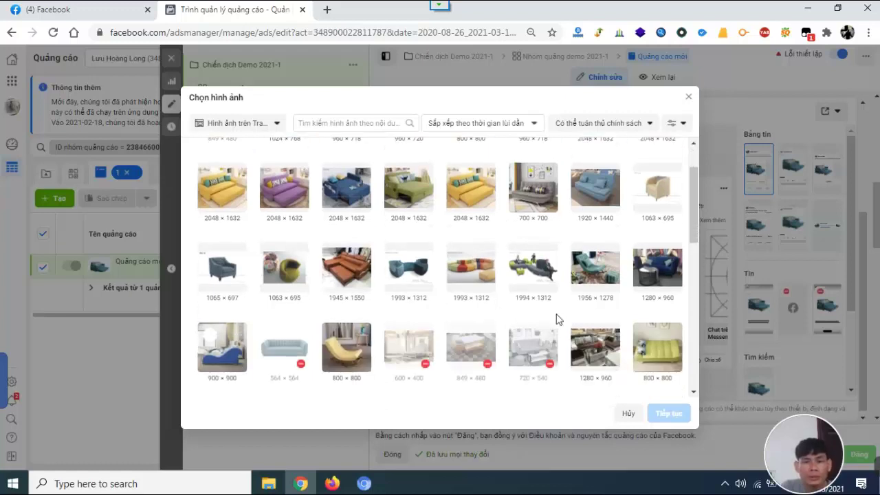
{"action": "scroll", "coordinate": [463, 330], "scroll_direction": "down", "scroll_amount": 3}
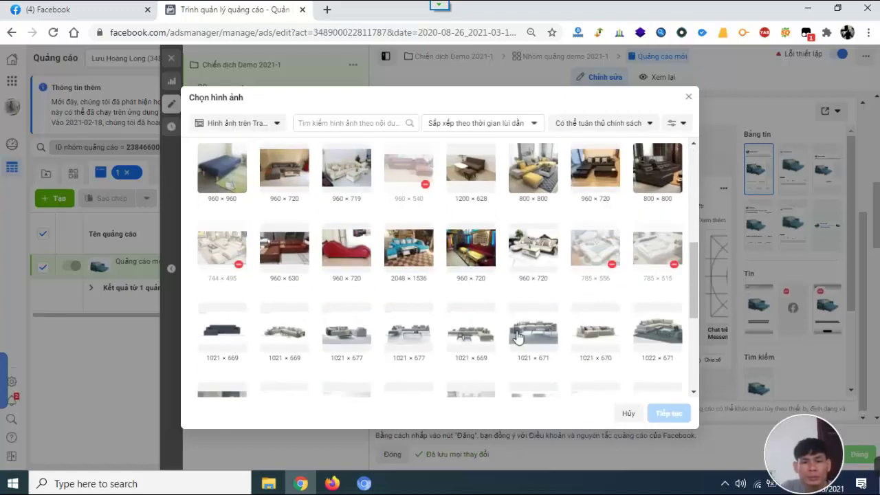
{"action": "scroll", "coordinate": [502, 337], "scroll_direction": "down", "scroll_amount": 5}
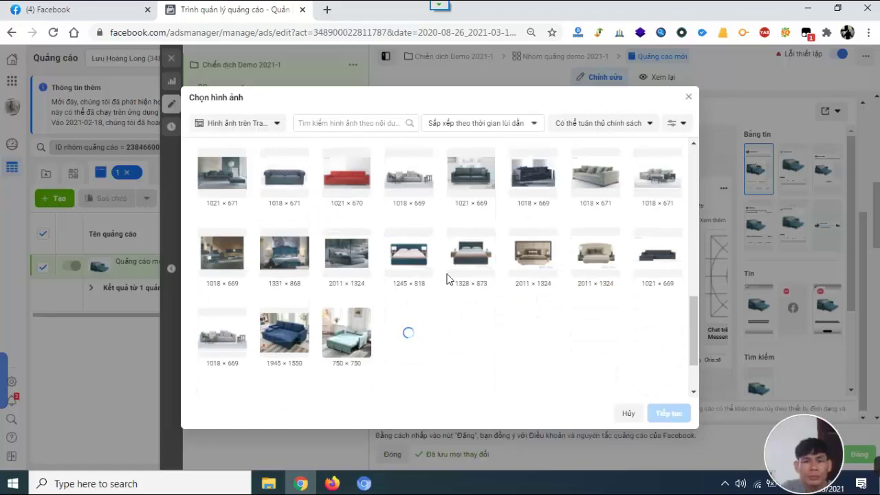
{"action": "left_click", "coordinate": [664, 184]}
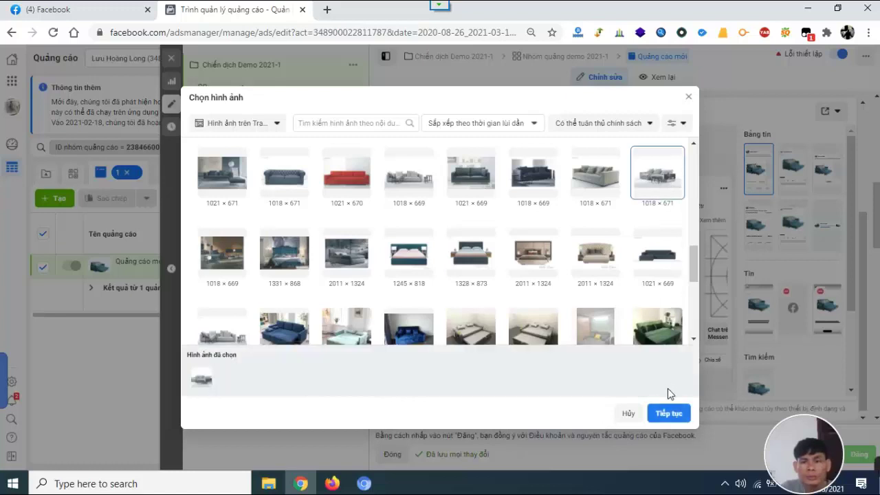
{"action": "left_click", "coordinate": [669, 413]}
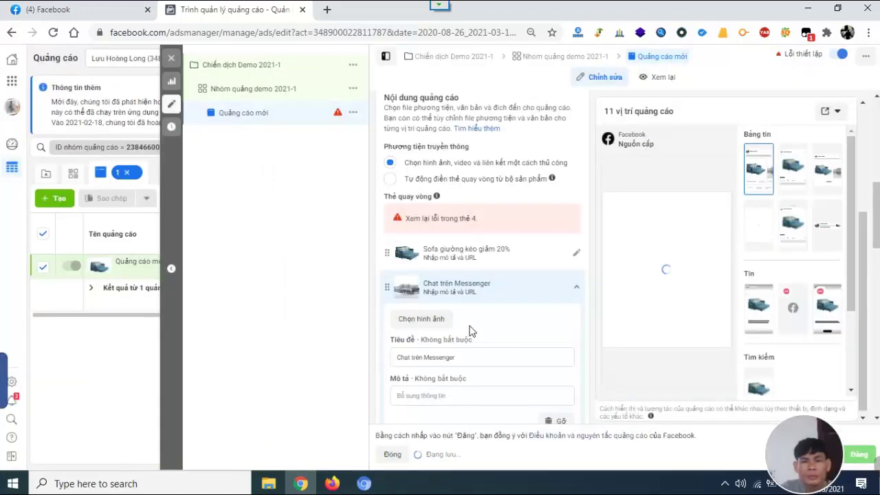
Replace the second card's headline with 'Sofa băng giảm 20%'.
{"action": "scroll", "coordinate": [550, 289], "scroll_direction": "down", "scroll_amount": 2}
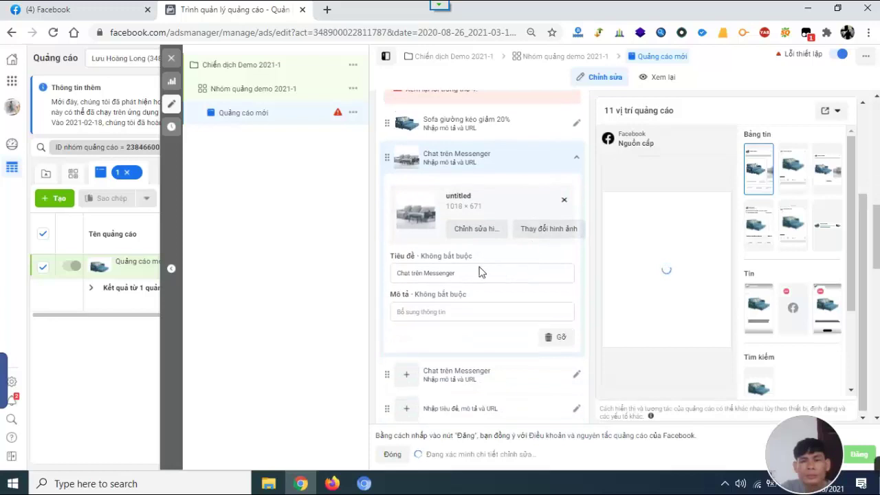
{"action": "triple_click", "coordinate": [461, 274]}
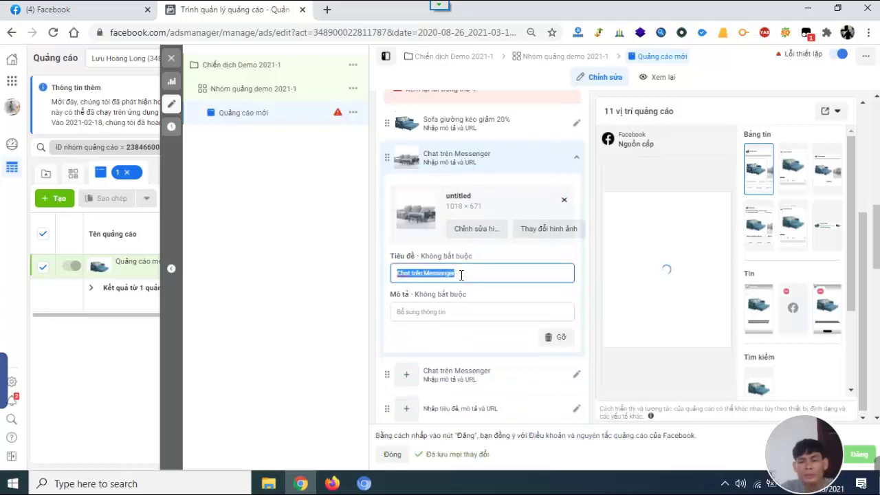
{"action": "type", "text": "Sofa"}
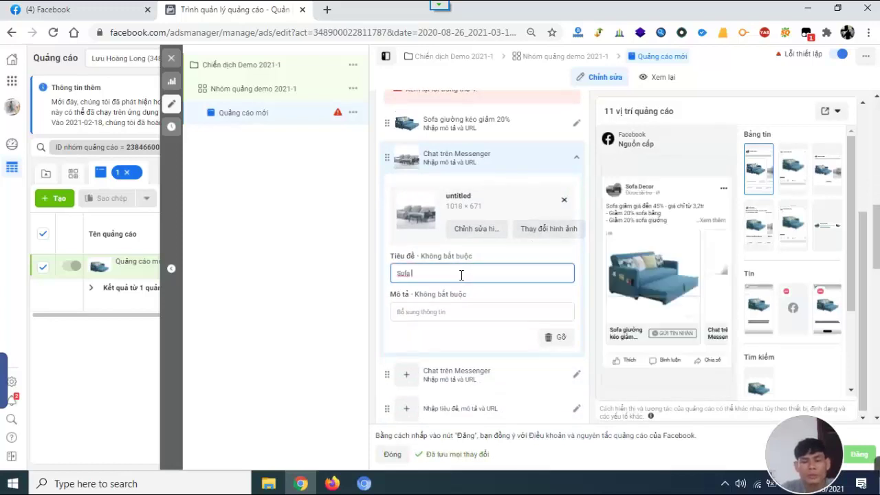
{"action": "type", "text": " băng g"}
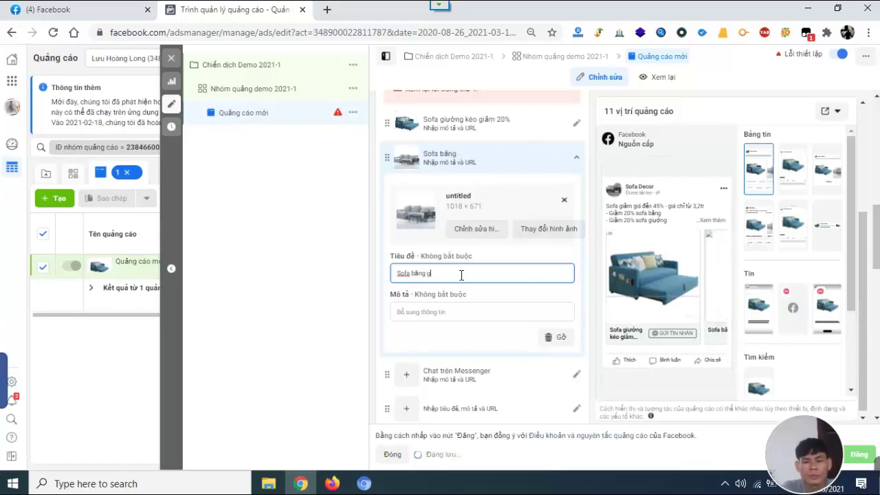
{"action": "type", "text": "iảm 20"}
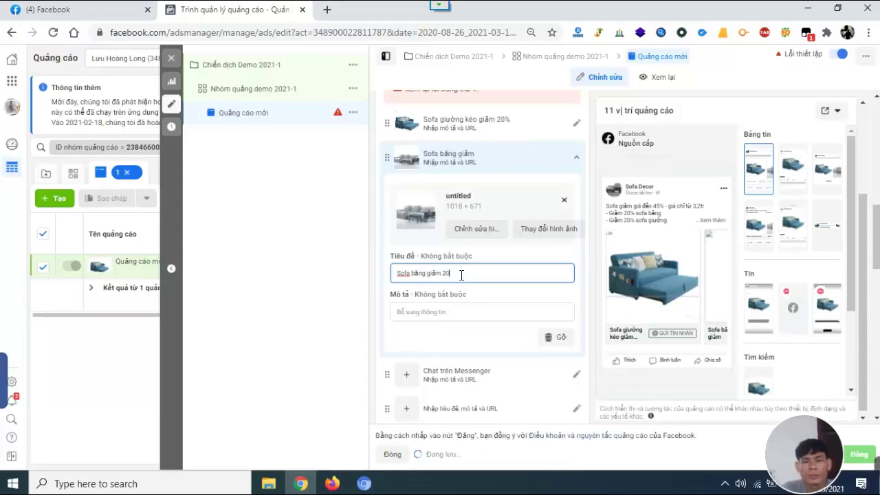
{"action": "type", "text": "%"}
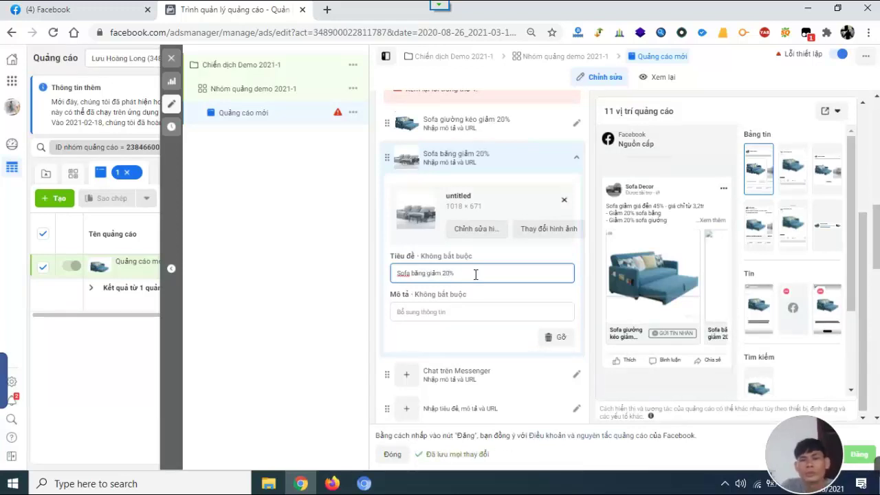
Give the third card the 800 × 800 yellow sofa image from the Page's photos.
{"action": "scroll", "coordinate": [476, 269], "scroll_direction": "up", "scroll_amount": 2}
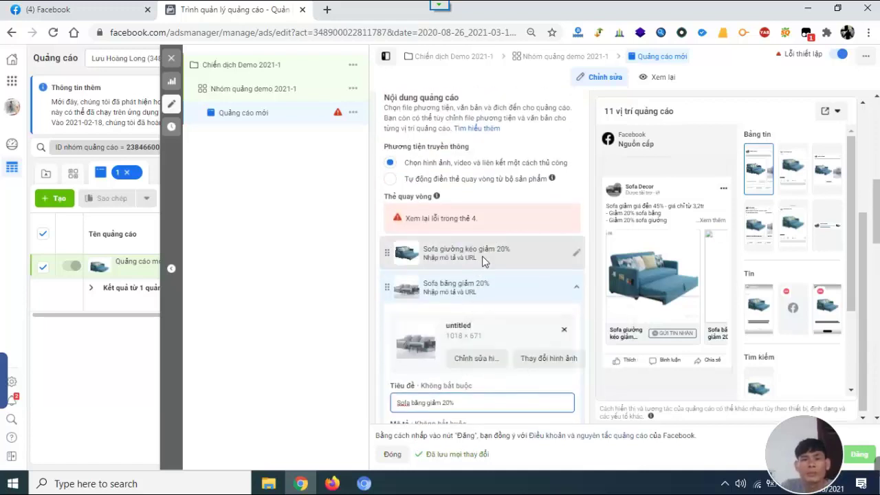
{"action": "scroll", "coordinate": [538, 217], "scroll_direction": "down", "scroll_amount": 4}
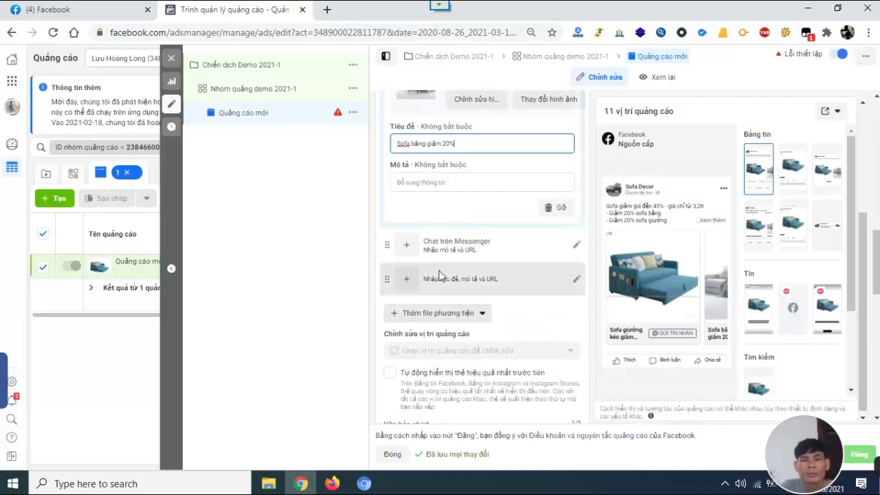
{"action": "left_click", "coordinate": [427, 246]}
{"action": "scroll", "coordinate": [422, 279], "scroll_direction": "up", "scroll_amount": 3}
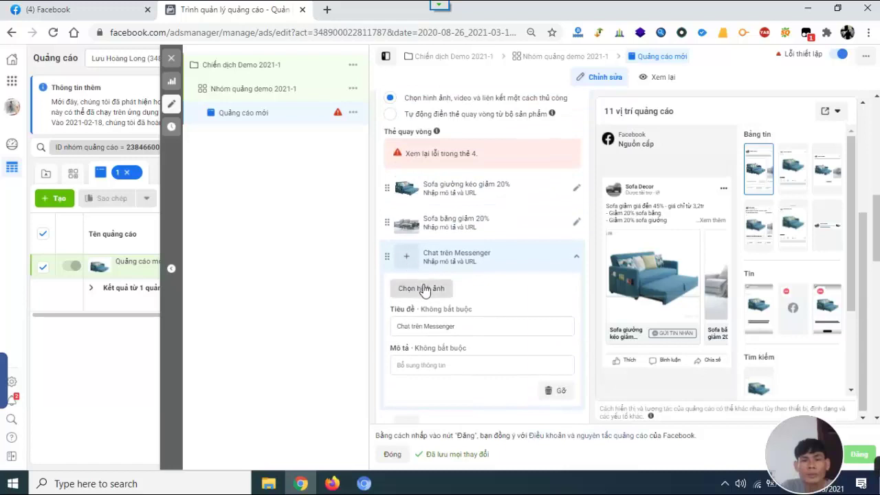
{"action": "left_click", "coordinate": [419, 289]}
{"action": "left_click", "coordinate": [275, 125]}
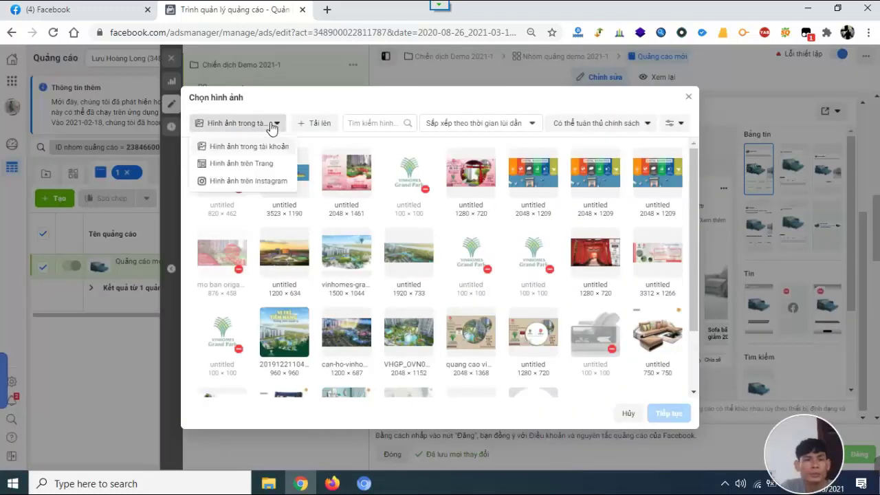
{"action": "left_click", "coordinate": [241, 163]}
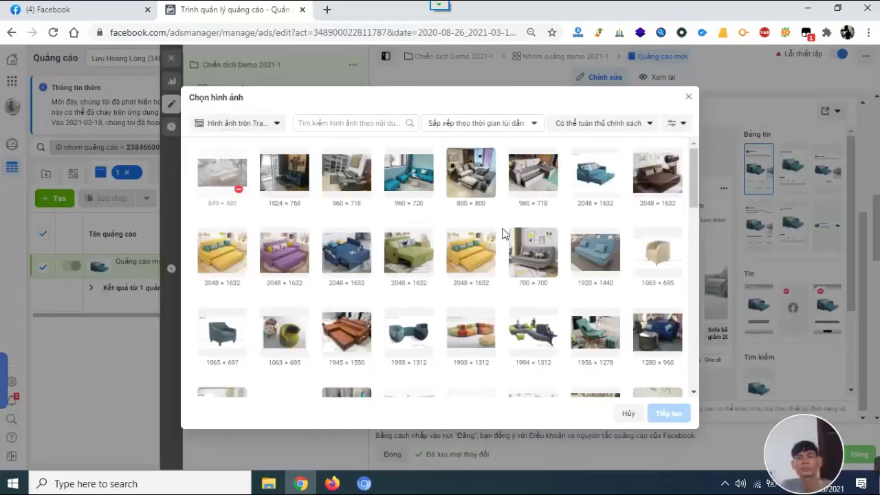
{"action": "scroll", "coordinate": [505, 231], "scroll_direction": "down", "scroll_amount": 5}
{"action": "scroll", "coordinate": [502, 235], "scroll_direction": "down", "scroll_amount": 5}
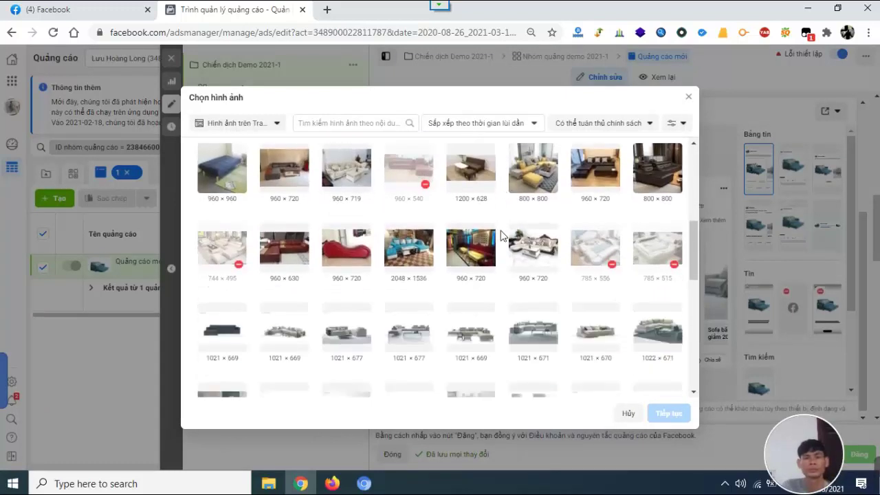
{"action": "scroll", "coordinate": [511, 224], "scroll_direction": "down", "scroll_amount": 10}
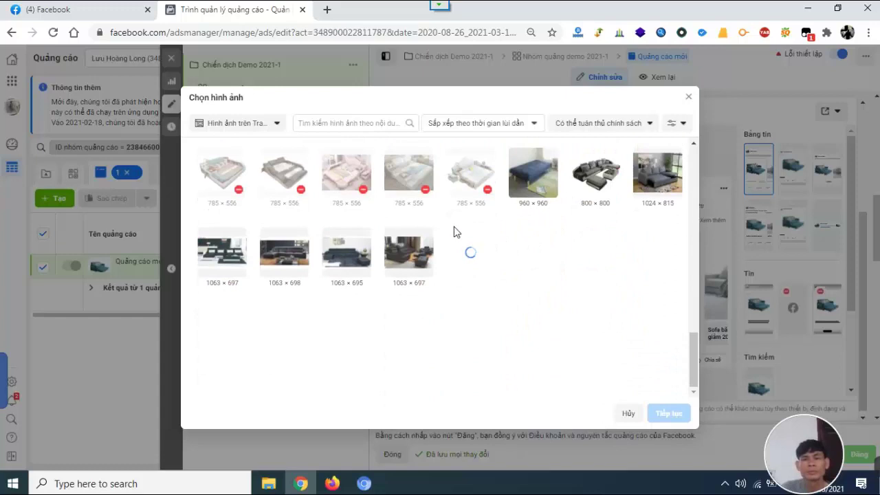
{"action": "scroll", "coordinate": [456, 232], "scroll_direction": "up", "scroll_amount": 5}
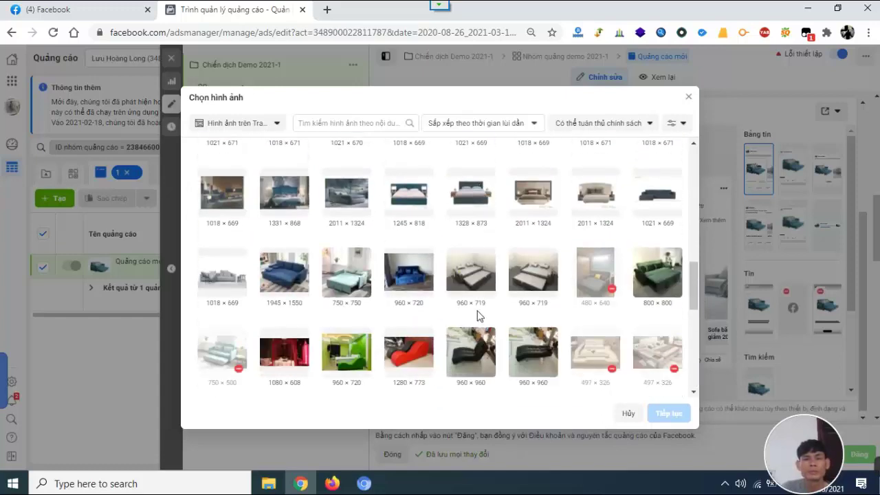
{"action": "scroll", "coordinate": [479, 315], "scroll_direction": "up", "scroll_amount": 5}
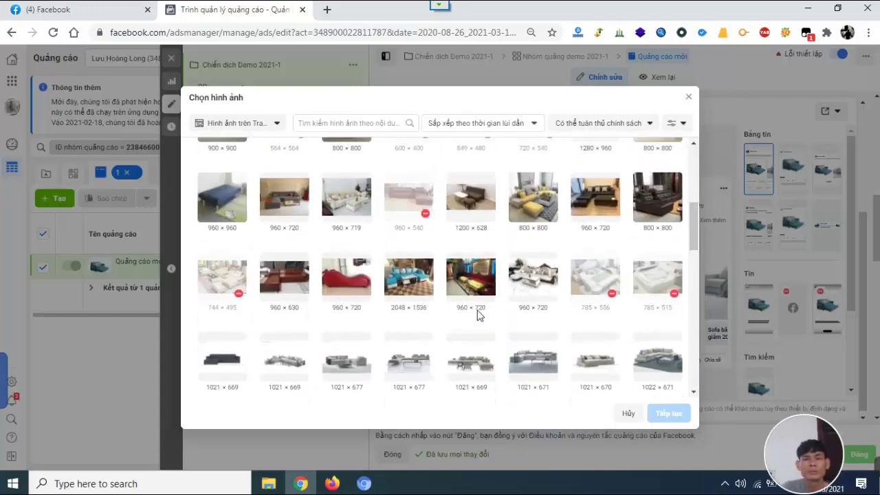
{"action": "left_click", "coordinate": [535, 207]}
{"action": "left_click", "coordinate": [668, 413]}
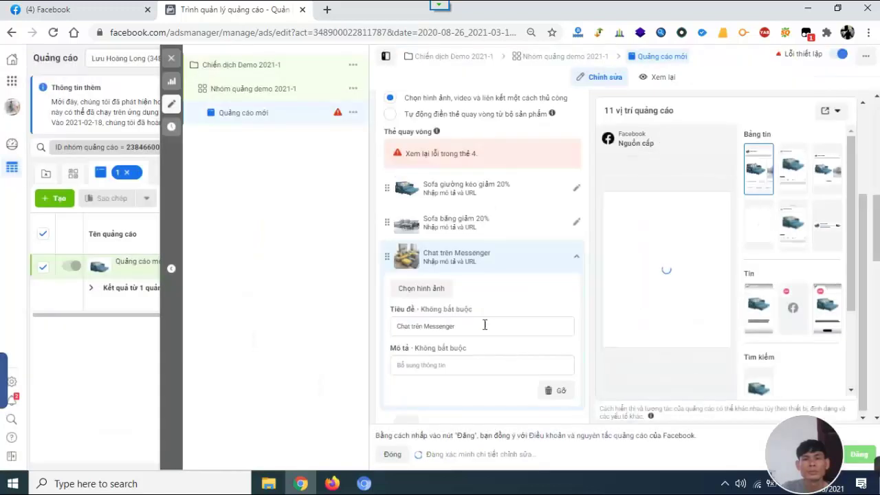
Begin replacing the third card's headline with 'Sofa phòng khách…'.
{"action": "scroll", "coordinate": [495, 318], "scroll_direction": "down", "scroll_amount": 2}
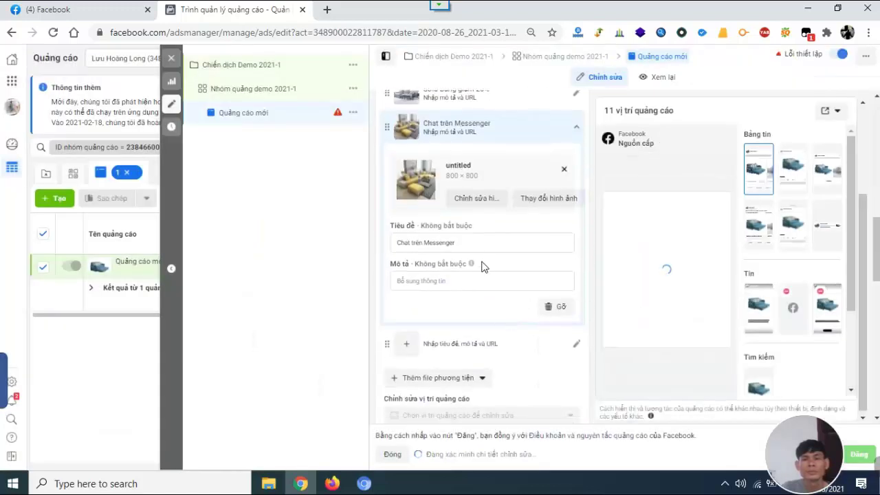
{"action": "triple_click", "coordinate": [480, 245]}
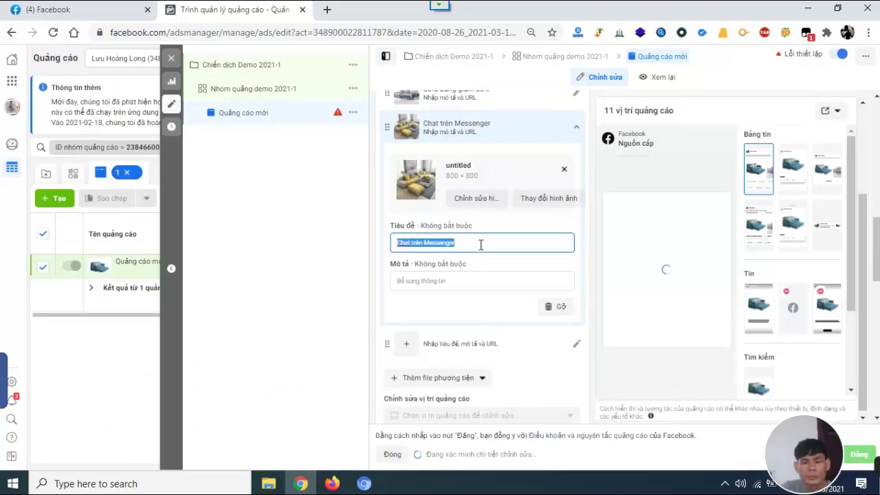
{"action": "type", "text": "Sofa p"}
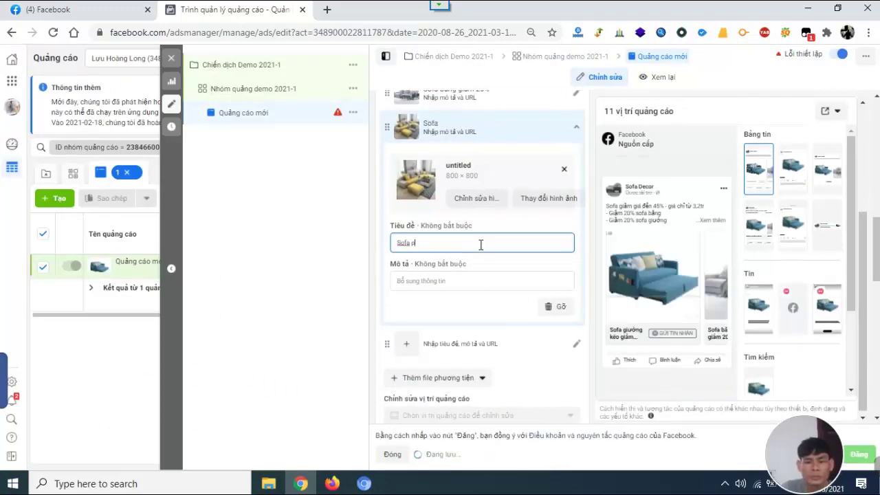
{"action": "type", "text": "hong khachs"}
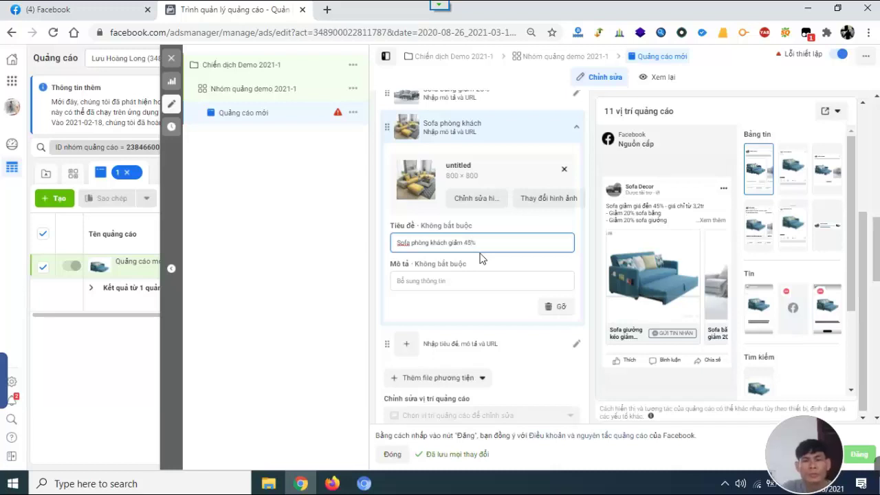
Give the fourth card the 1956 × 1278 Page sofa image and start its headline 'Sofa thư giãn giảm'.
{"action": "left_click", "coordinate": [404, 345]}
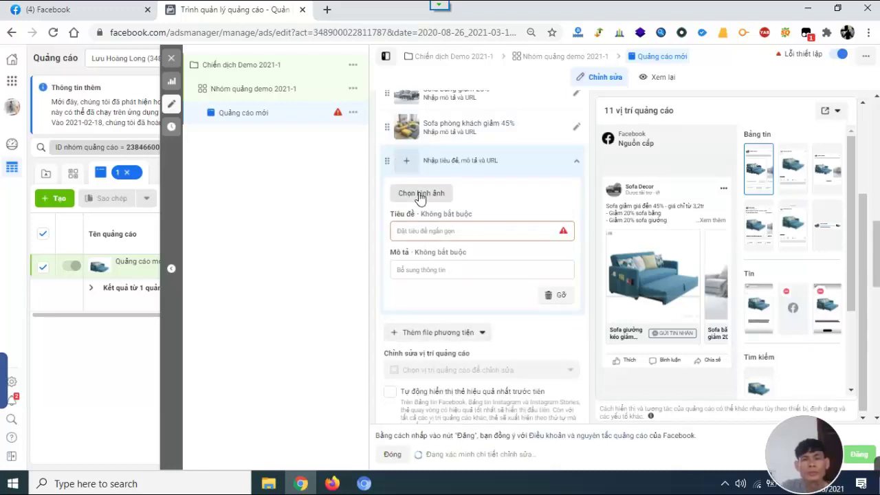
{"action": "left_click", "coordinate": [420, 195]}
{"action": "scroll", "coordinate": [383, 243], "scroll_direction": "down", "scroll_amount": 2}
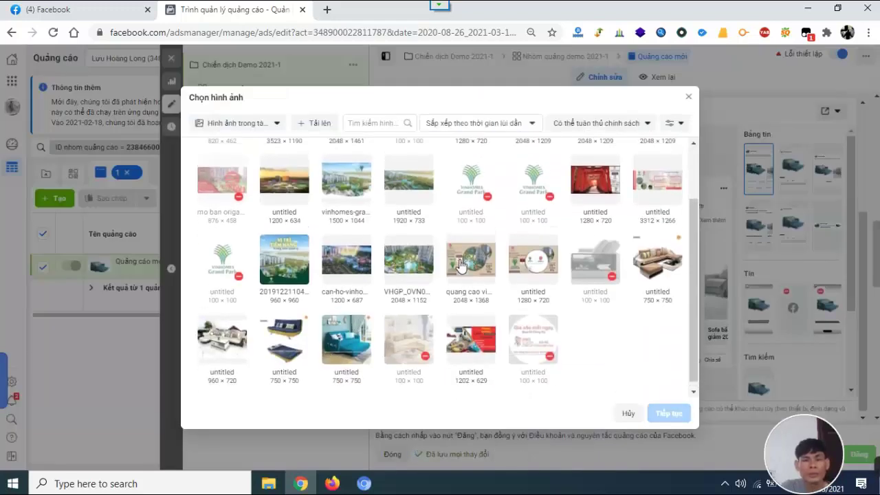
{"action": "scroll", "coordinate": [460, 265], "scroll_direction": "up", "scroll_amount": 2}
{"action": "left_click", "coordinate": [271, 123]}
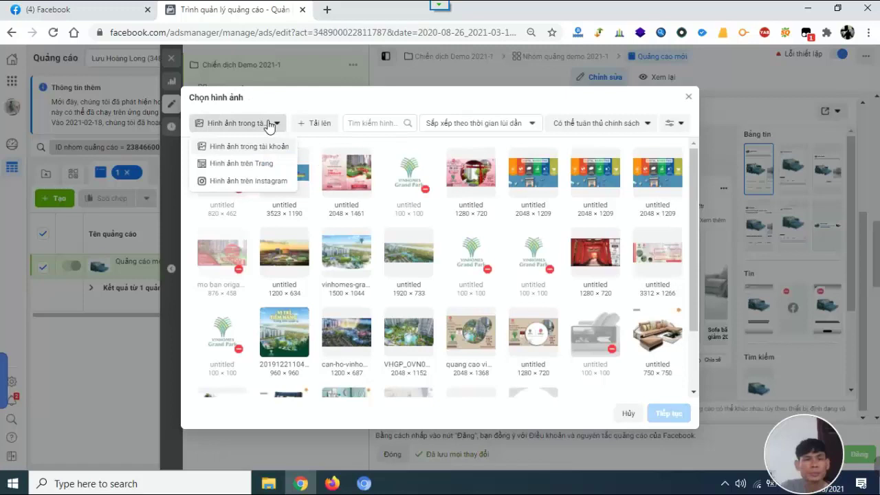
{"action": "left_click", "coordinate": [249, 165]}
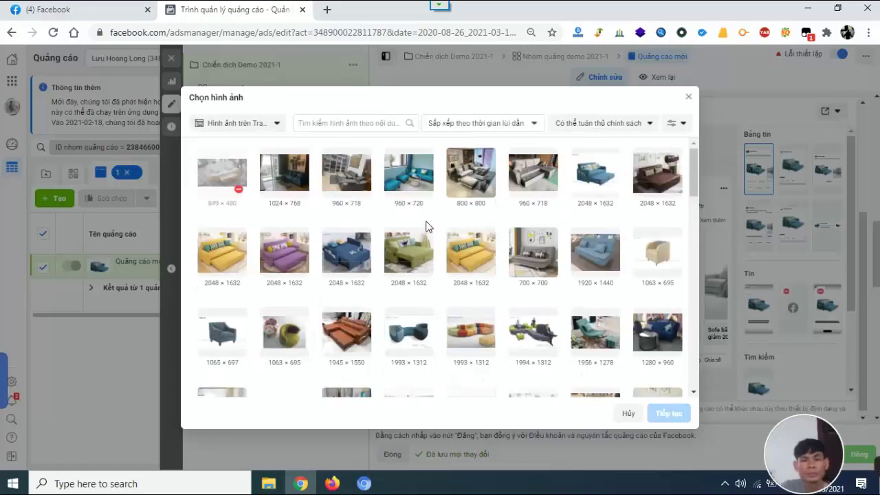
{"action": "scroll", "coordinate": [467, 240], "scroll_direction": "down", "scroll_amount": 2}
{"action": "left_click", "coordinate": [604, 215]}
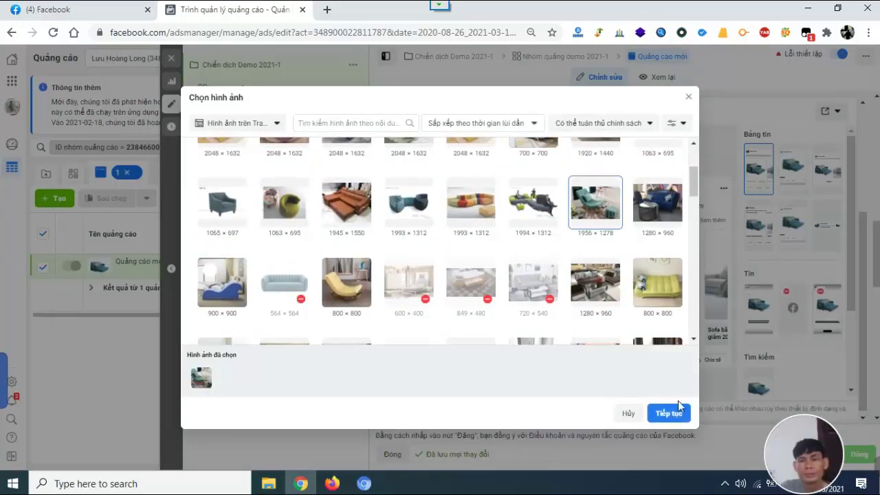
{"action": "left_click", "coordinate": [677, 421]}
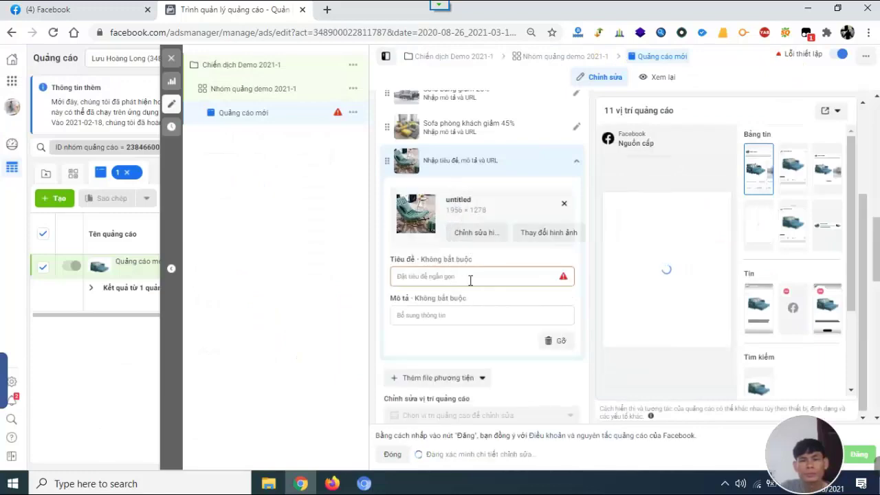
{"action": "left_click", "coordinate": [471, 280]}
{"action": "type", "text": "Sofa"}
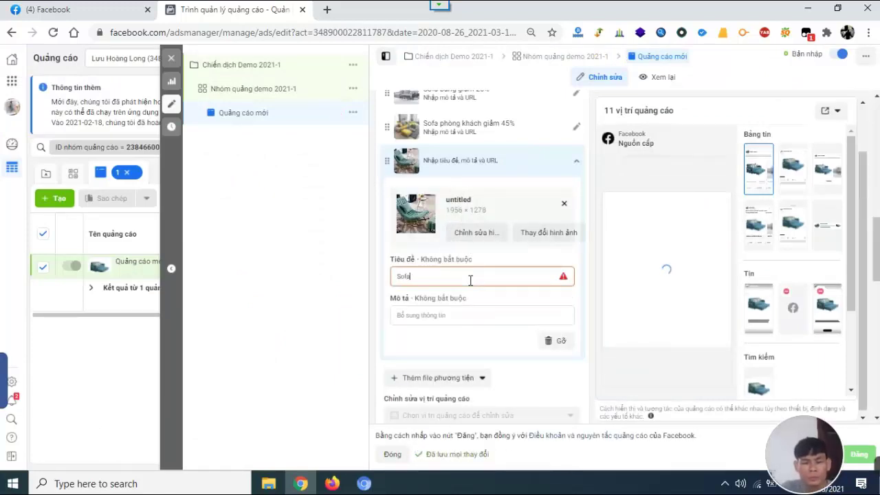
{"action": "type", "text": " thu gi"}
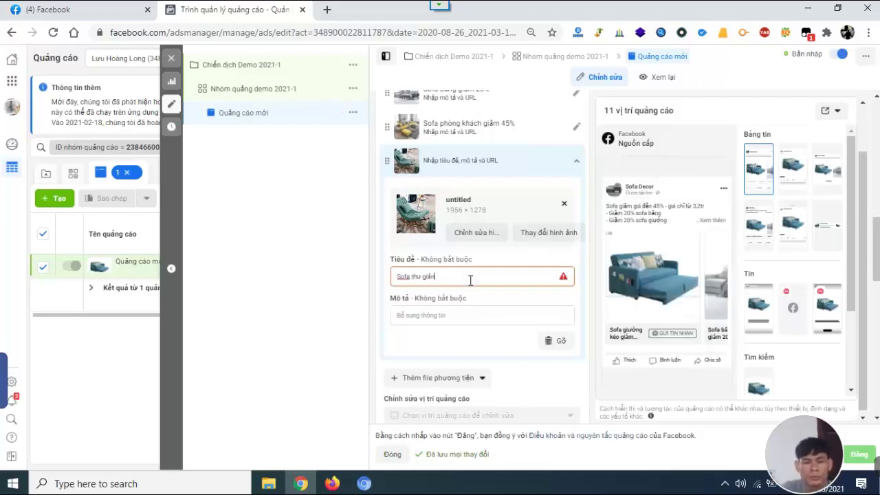
{"action": "type", "text": "ản"}
{"action": "type", "text": " giam"}
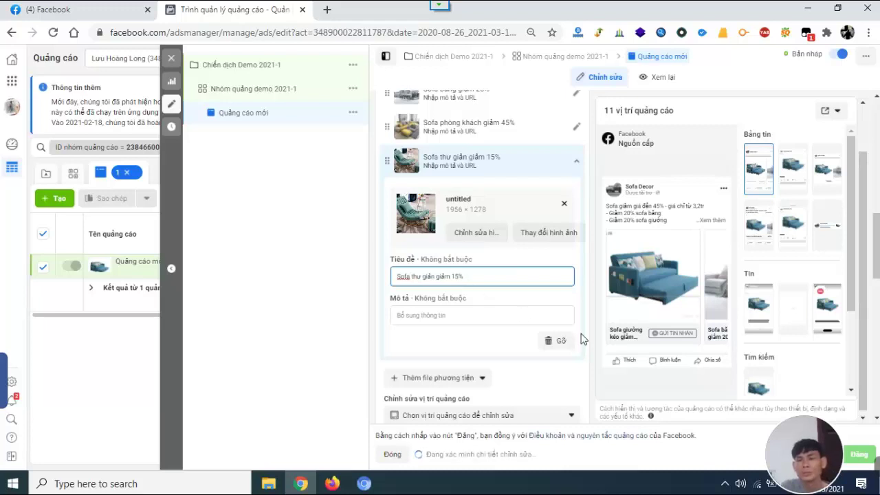
Scroll the ad editor past the carousel cards down to the Mẫu tin nhắn section.
{"action": "scroll", "coordinate": [581, 338], "scroll_direction": "down", "scroll_amount": 2}
{"action": "scroll", "coordinate": [574, 337], "scroll_direction": "up", "scroll_amount": 8}
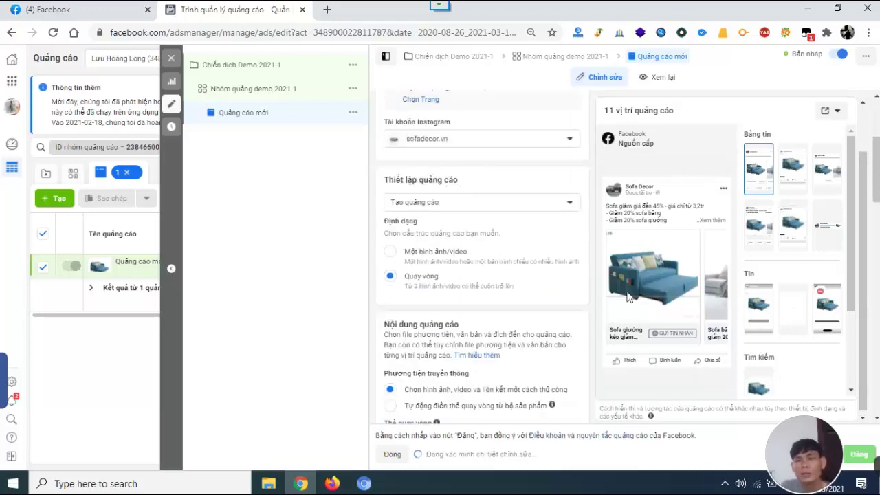
{"action": "scroll", "coordinate": [570, 264], "scroll_direction": "down", "scroll_amount": 3}
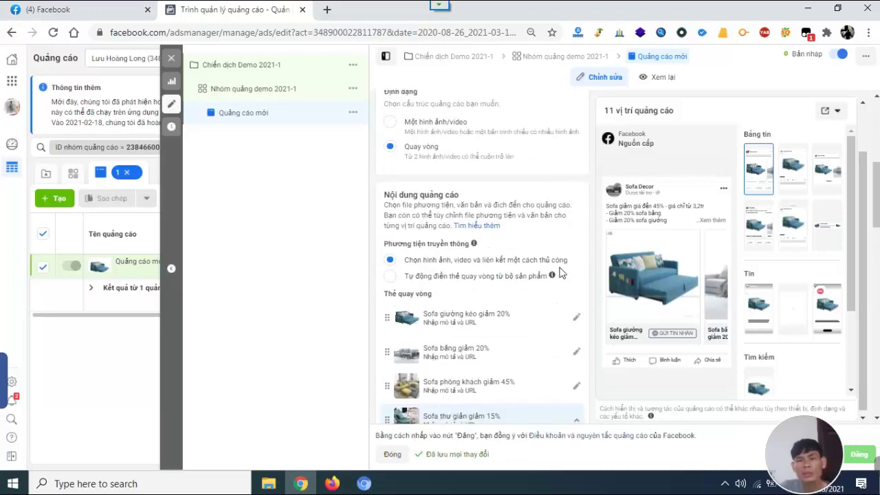
{"action": "scroll", "coordinate": [557, 258], "scroll_direction": "down", "scroll_amount": 10}
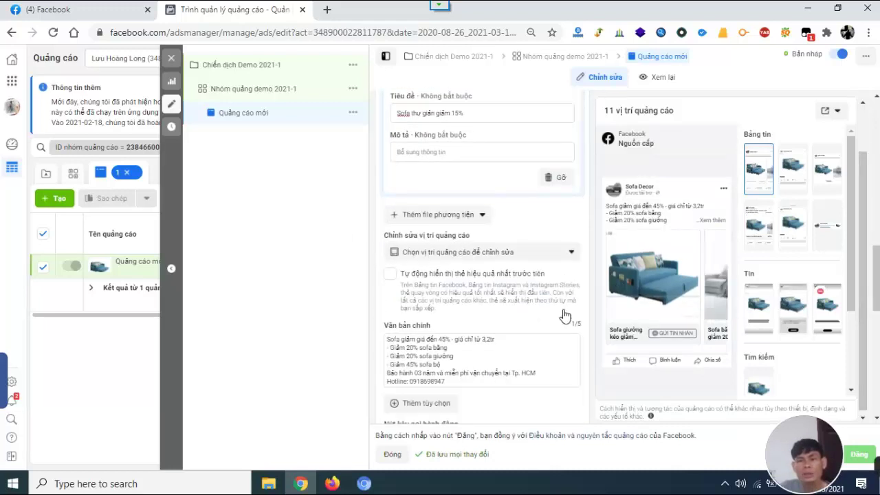
{"action": "scroll", "coordinate": [560, 302], "scroll_direction": "down", "scroll_amount": 2}
{"action": "scroll", "coordinate": [509, 285], "scroll_direction": "down", "scroll_amount": 2}
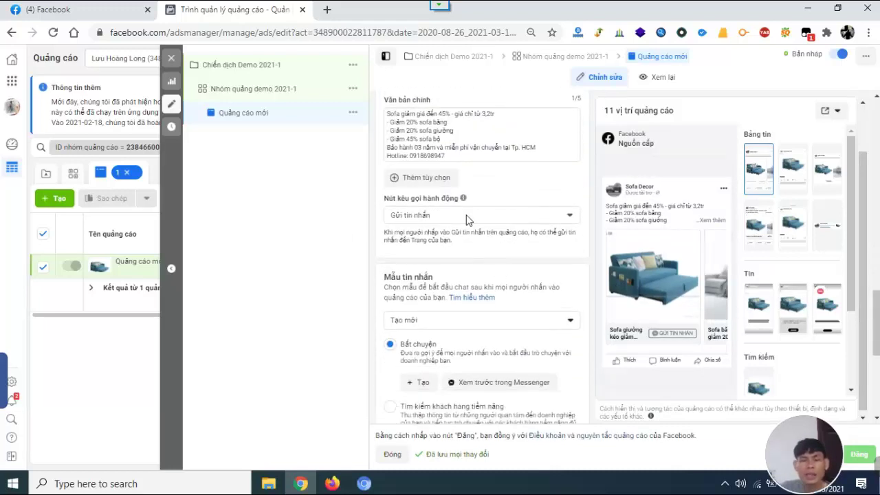
{"action": "scroll", "coordinate": [509, 285], "scroll_direction": "up", "scroll_amount": 2}
{"action": "scroll", "coordinate": [512, 294], "scroll_direction": "down", "scroll_amount": 2}
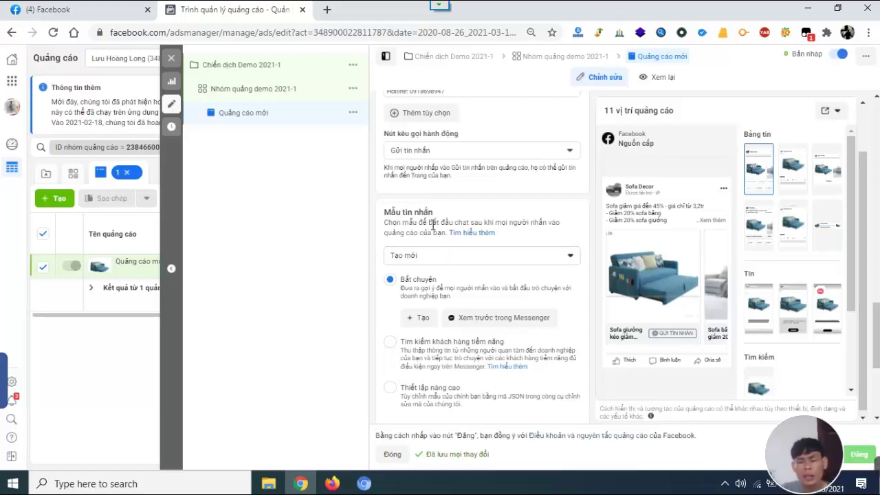
{"action": "left_click", "coordinate": [466, 260]}
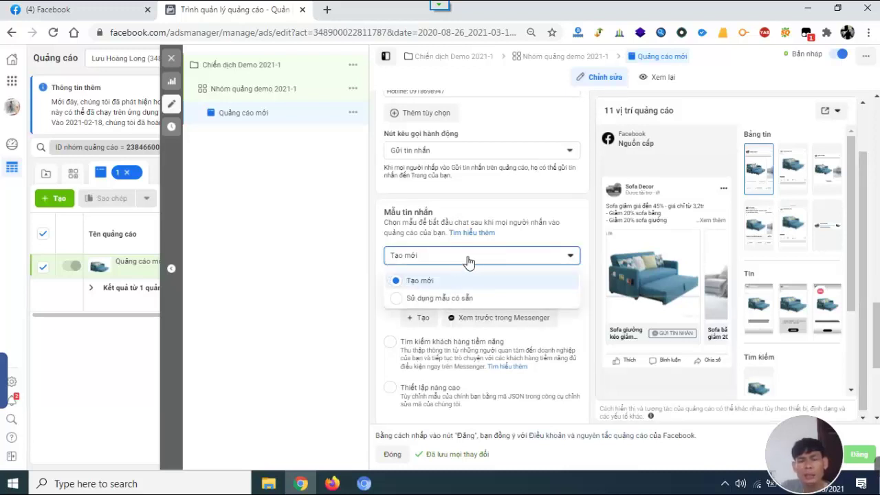
{"action": "left_click", "coordinate": [447, 300]}
{"action": "scroll", "coordinate": [498, 303], "scroll_direction": "down", "scroll_amount": 2}
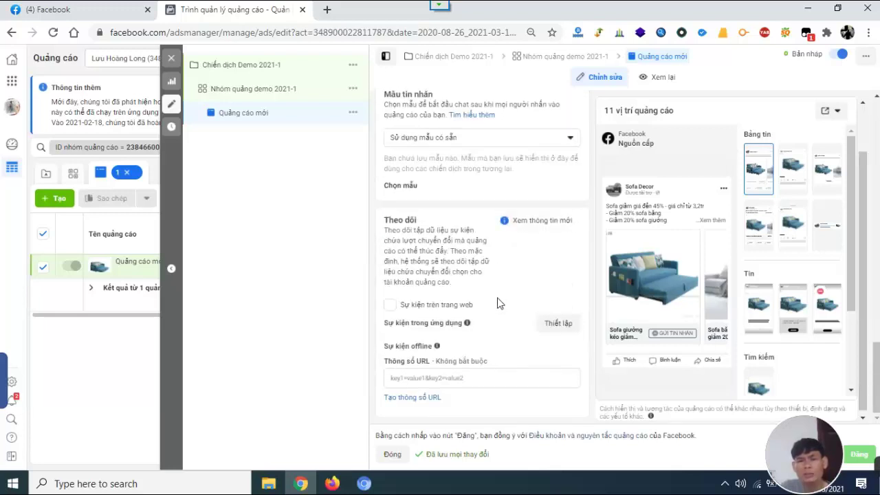
{"action": "scroll", "coordinate": [500, 296], "scroll_direction": "up", "scroll_amount": 3}
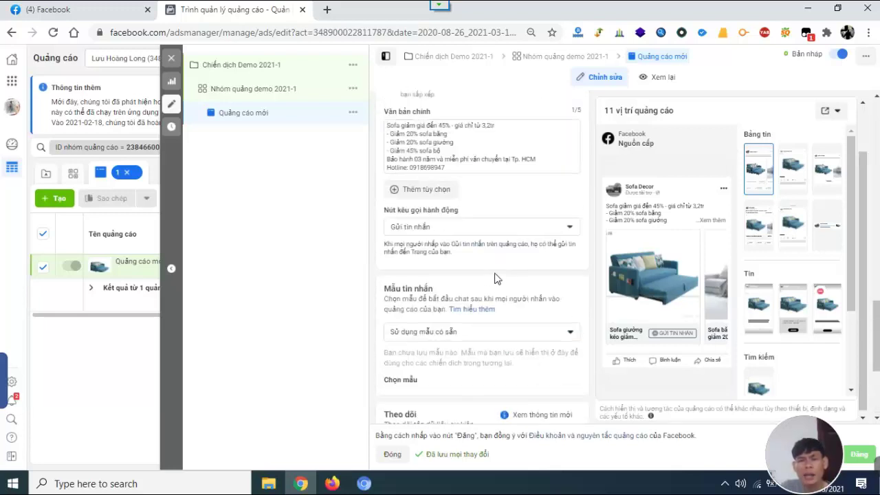
{"action": "left_click", "coordinate": [502, 230]}
{"action": "left_click", "coordinate": [502, 230]}
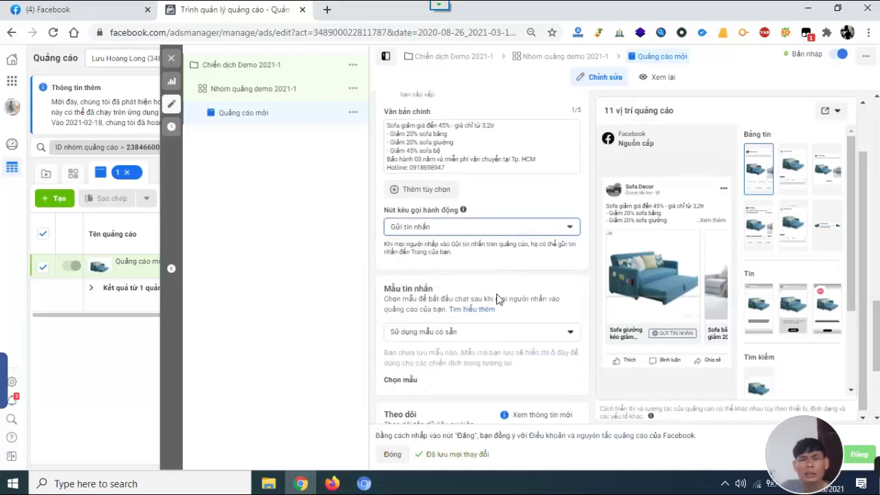
{"action": "scroll", "coordinate": [499, 300], "scroll_direction": "down", "scroll_amount": 2}
{"action": "left_click", "coordinate": [496, 203]}
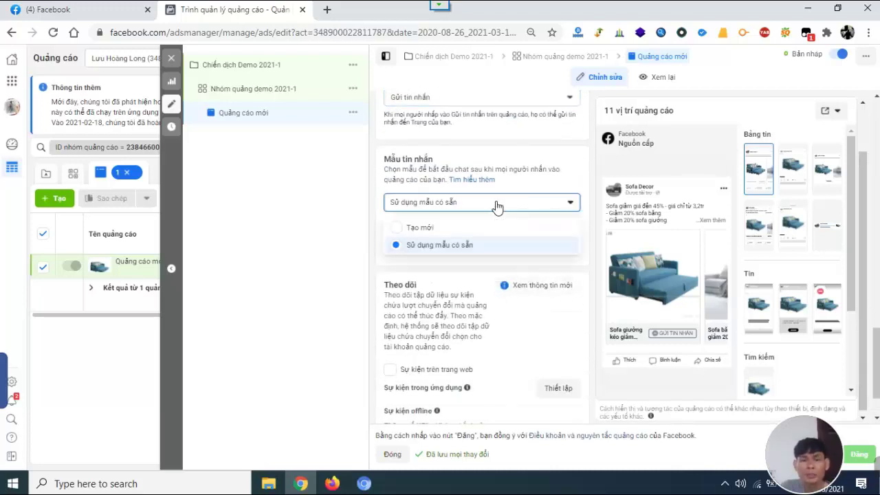
{"action": "left_click", "coordinate": [490, 227]}
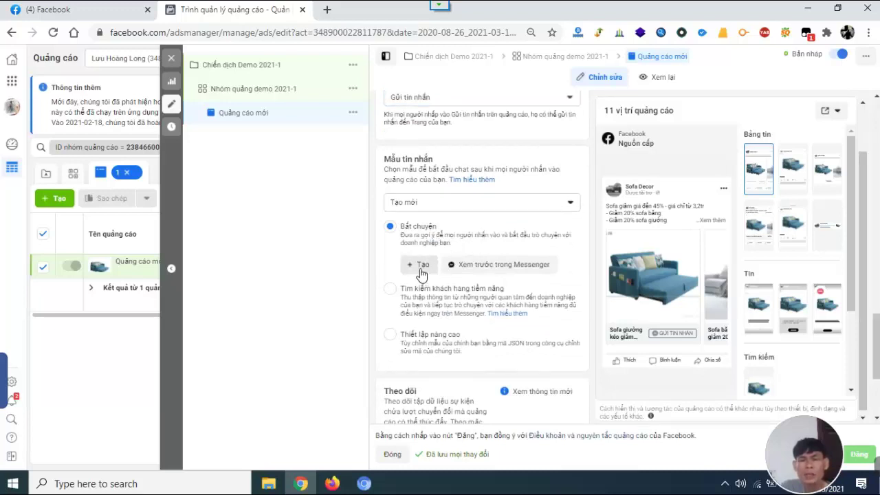
Check the Messenger preview chat on Facebook, then start a new conversation template with + Tạo.
{"action": "left_click", "coordinate": [500, 268]}
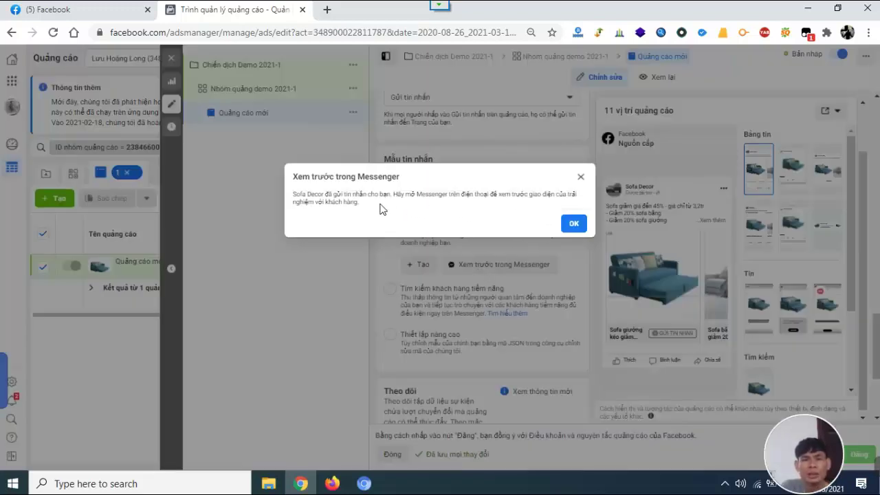
{"action": "left_click", "coordinate": [581, 177]}
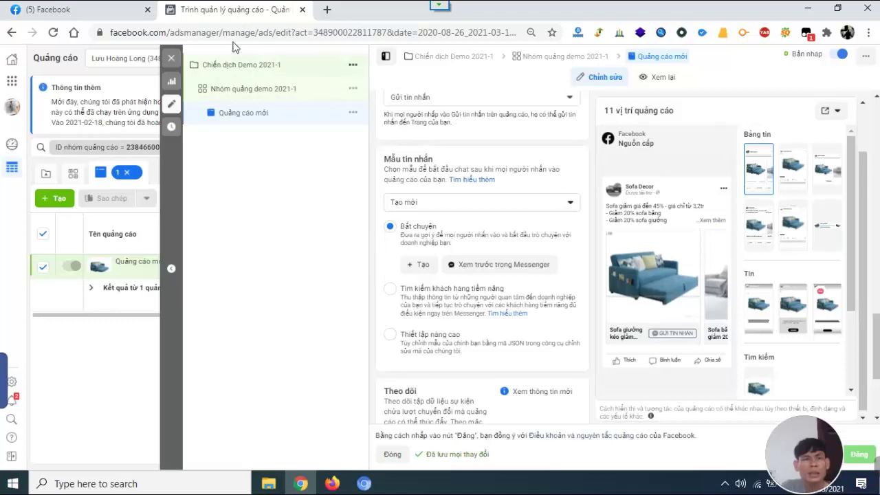
{"action": "left_click", "coordinate": [103, 13]}
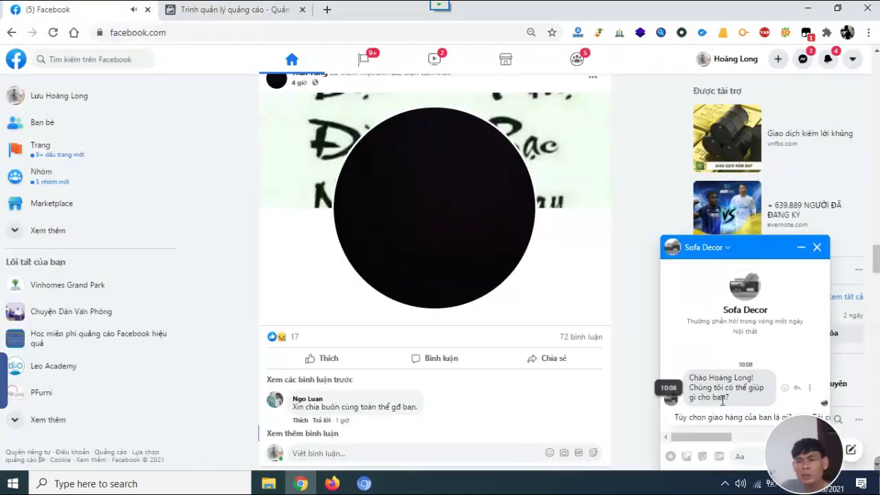
{"action": "left_click", "coordinate": [234, 12]}
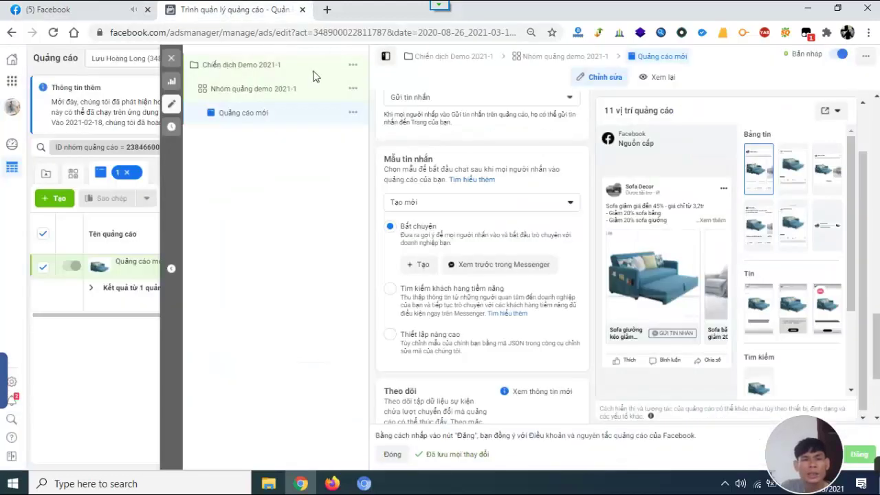
{"action": "left_click", "coordinate": [420, 266]}
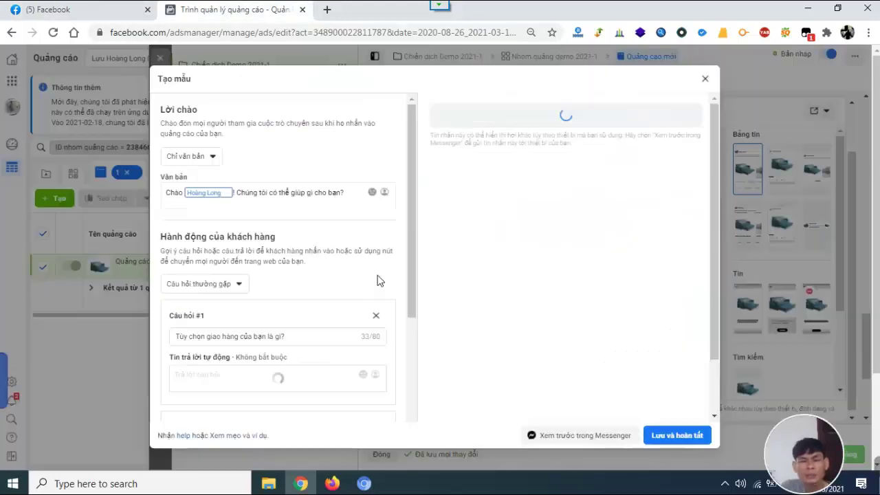
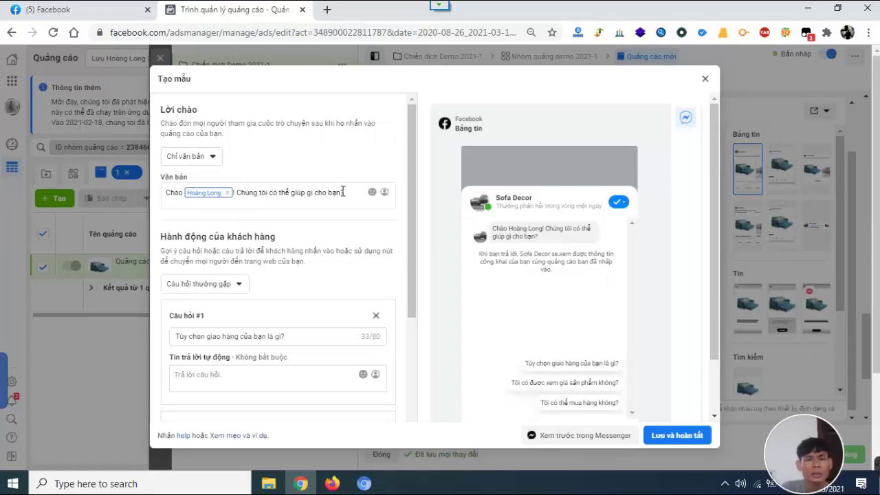
Replace the greeting's default question with a draft of 'Bạn quan tâm sản phẩm nào?'.
{"action": "left_click_drag", "start_coordinate": [340, 194], "coordinate": [239, 197]}
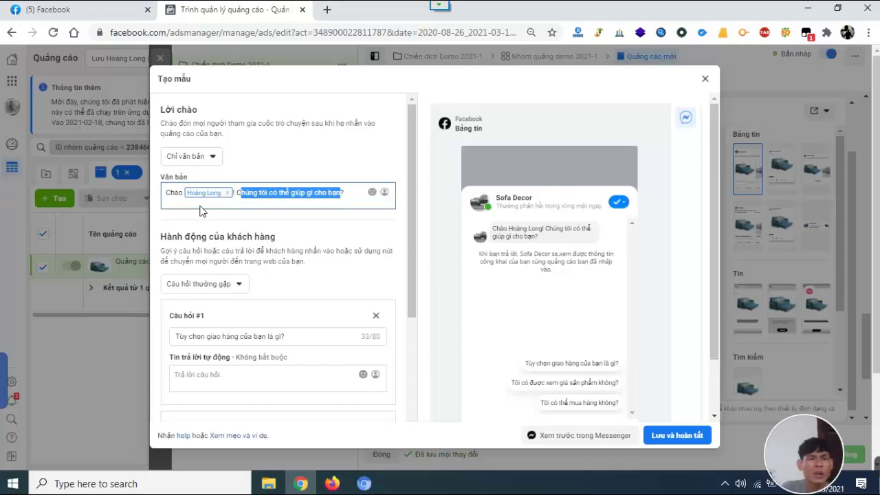
{"action": "left_click", "coordinate": [270, 196]}
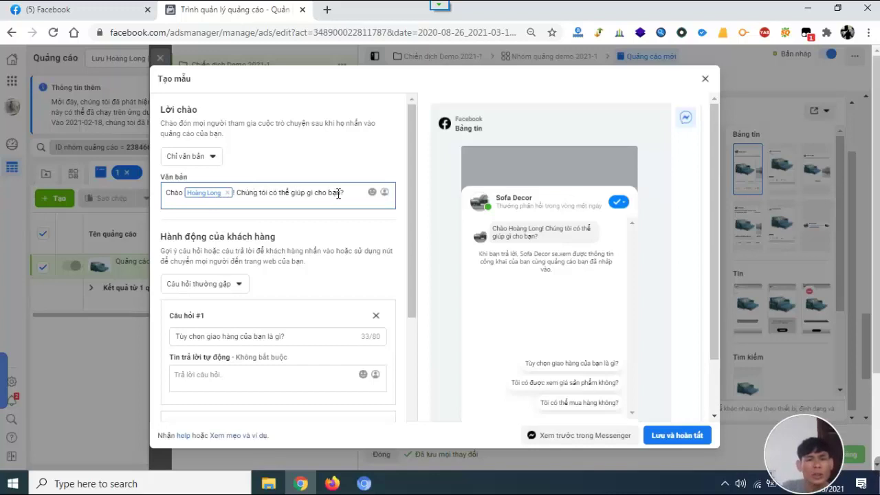
{"action": "left_click_drag", "start_coordinate": [341, 193], "coordinate": [237, 200]}
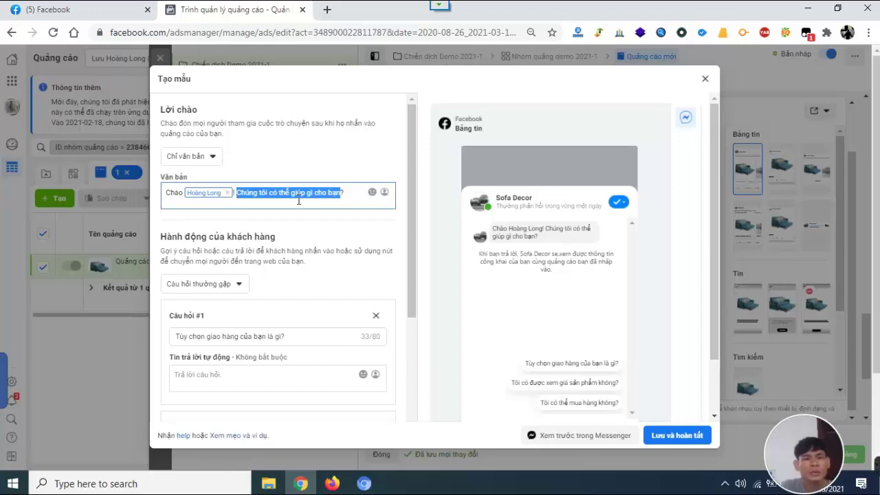
{"action": "type", "text": "Bản"}
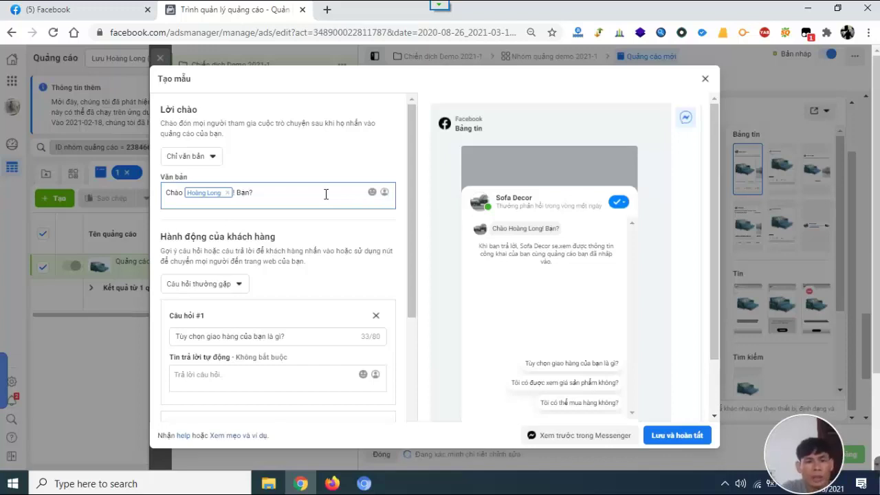
{"action": "type", "text": "ch"}
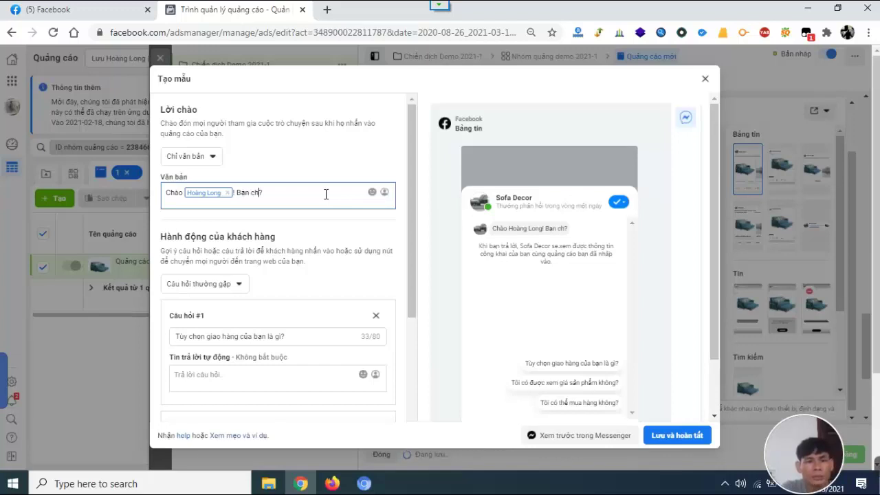
{"action": "key", "text": "BackSpace"}
{"action": "key", "text": "BackSpace"}
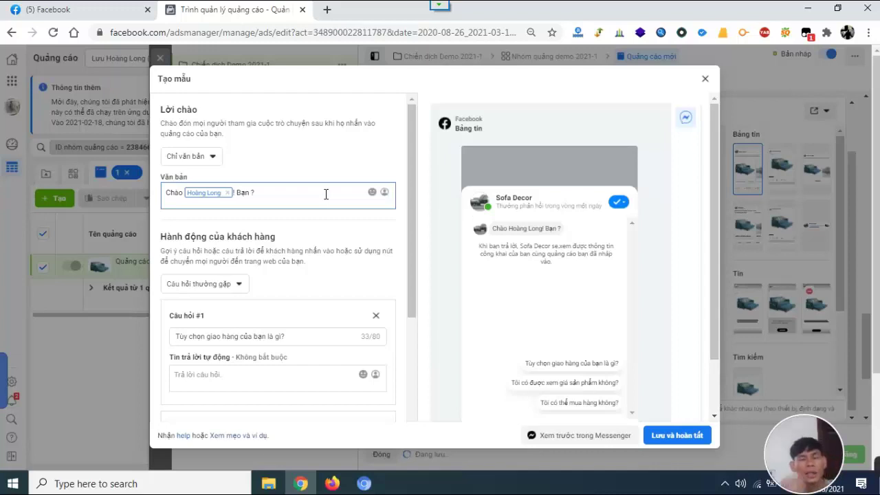
{"action": "type", "text": "quan tẩm sản"}
{"action": "key", "text": "BackSpace"}
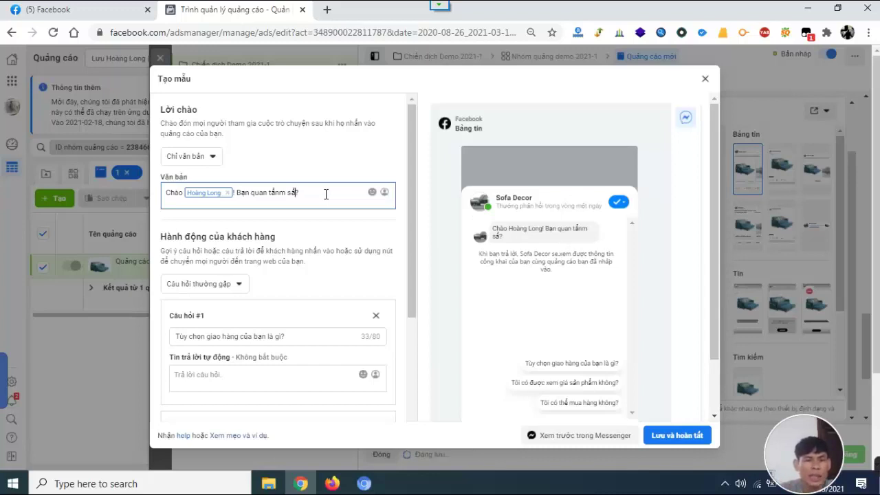
{"action": "key", "text": "BackSpace"}
{"action": "key", "text": "BackSpace"}
{"action": "key", "text": "BackSpace"}
{"action": "key", "text": "BackSpace"}
{"action": "key", "text": "BackSpace"}
{"action": "key", "text": "BackSpace"}
{"action": "key", "text": "BackSpace"}
{"action": "key", "text": "BackSpace"}
{"action": "key", "text": "BackSpace"}
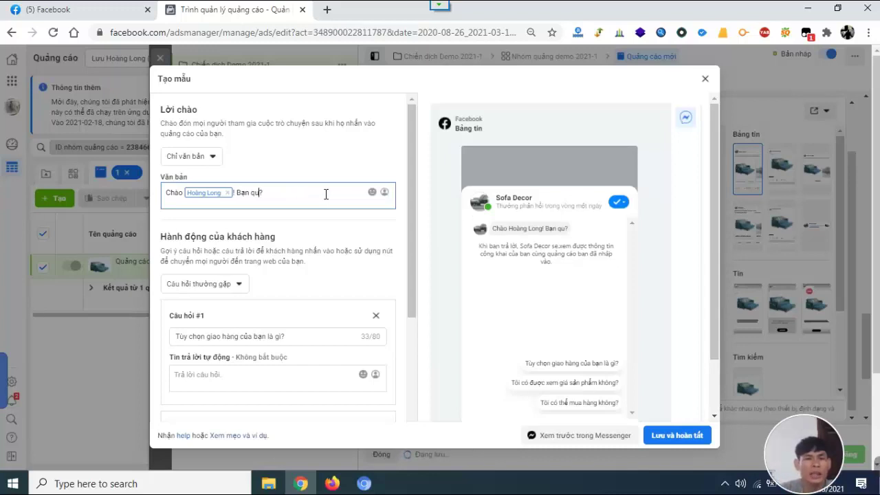
{"action": "type", "text": "an"}
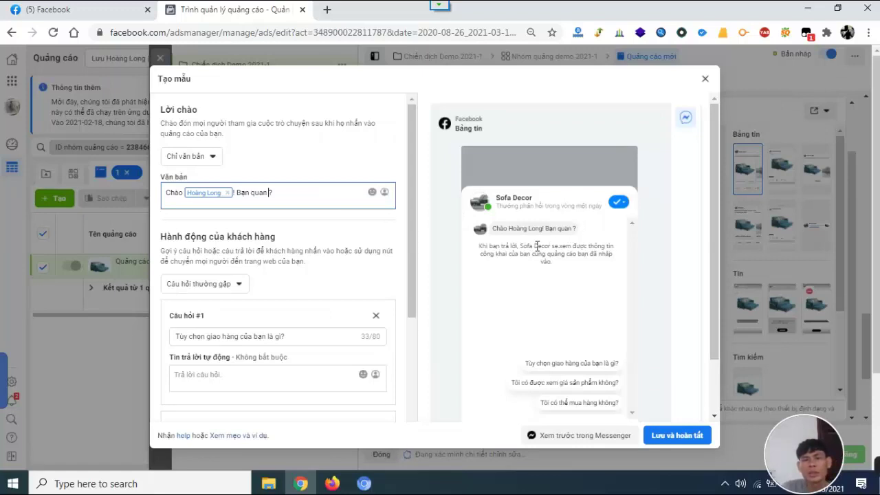
{"action": "type", "text": "tâm sào phàaom nào"}
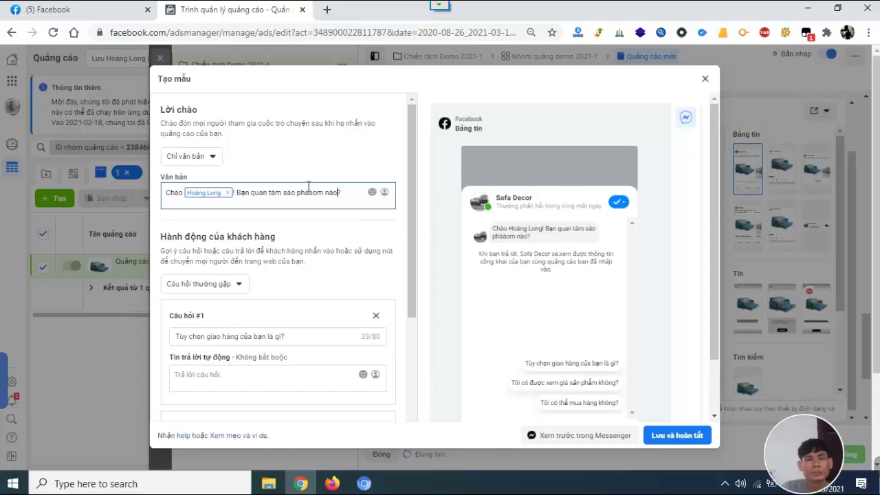
Correct the misspelled words in the greeting so they read 'sản phẩm'.
{"action": "left_click", "coordinate": [320, 191]}
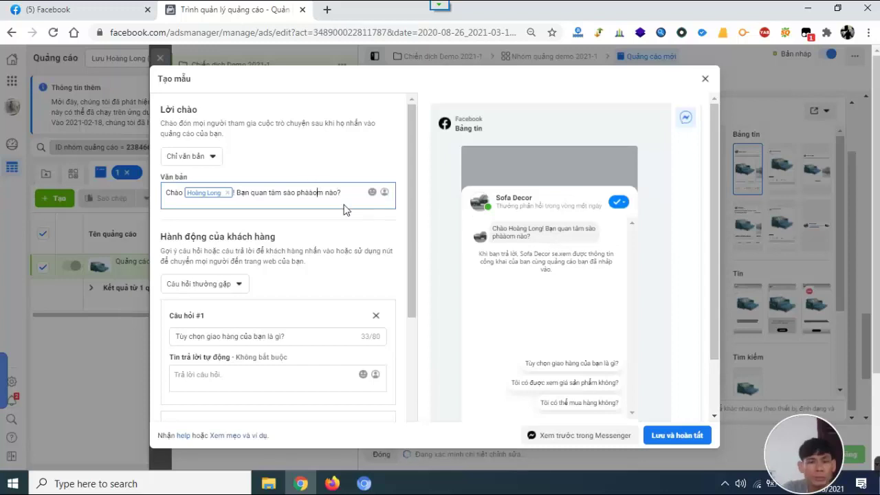
{"action": "key", "text": "BackSpace"}
{"action": "key", "text": "BackSpace"}
{"action": "key", "text": "BackSpace"}
{"action": "type", "text": "ẩ"}
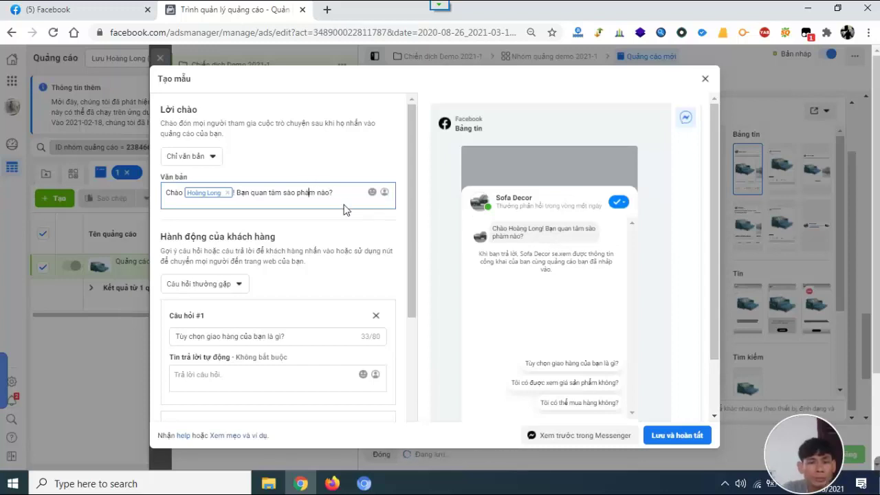
{"action": "key", "text": "BackSpace"}
{"action": "type", "text": "a"}
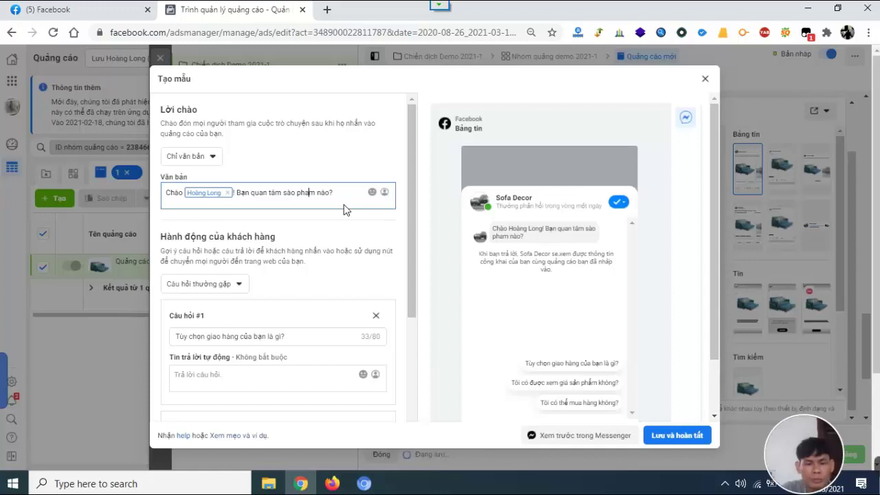
{"action": "type", "text": "ẩ"}
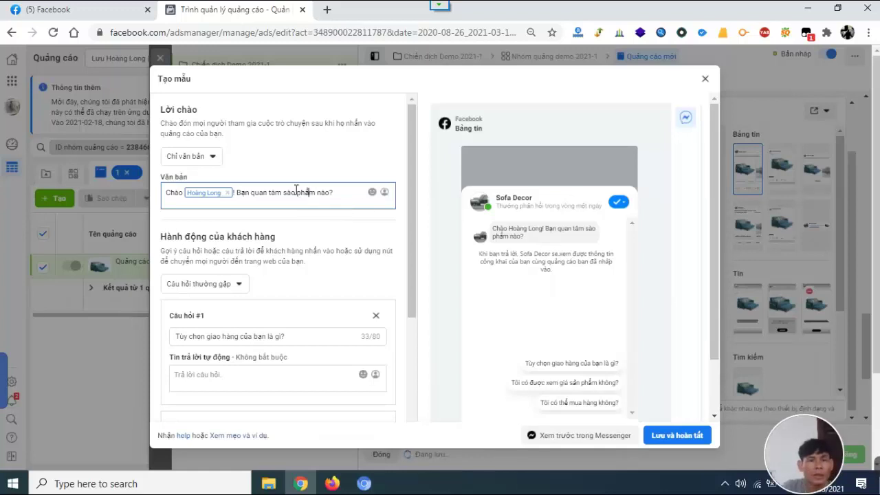
{"action": "left_click", "coordinate": [297, 192]}
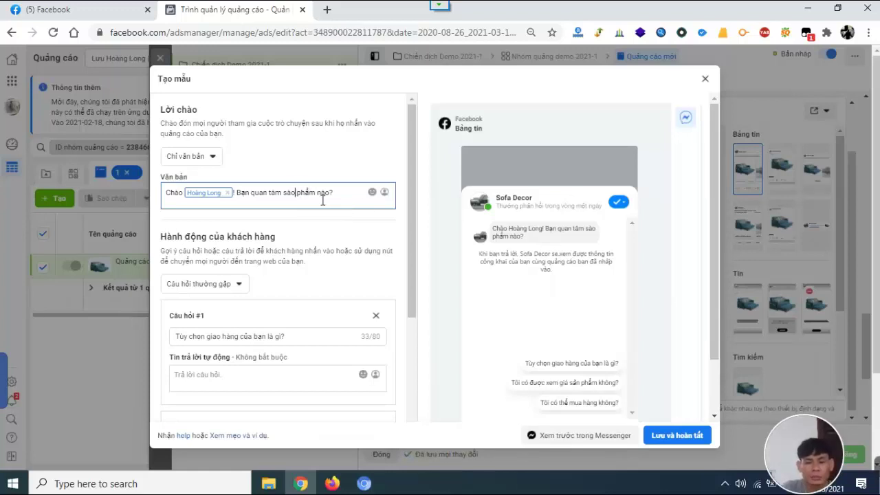
{"action": "key", "text": "BackSpace"}
{"action": "key", "text": "BackSpace"}
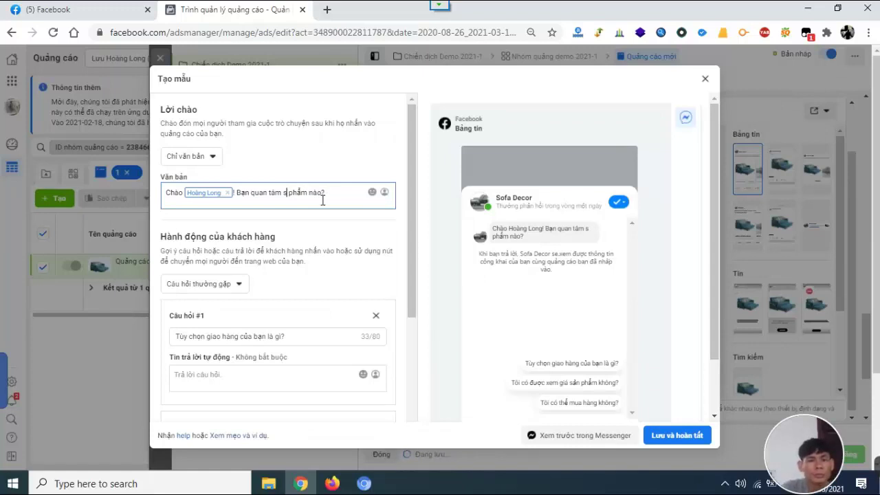
{"action": "type", "text": "ản"}
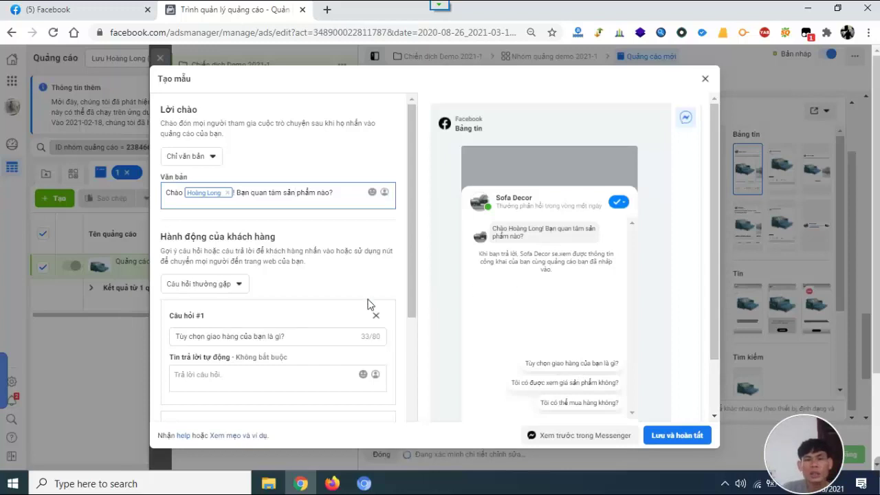
Select and clear the existing text of FAQ question #1.
{"action": "scroll", "coordinate": [295, 310], "scroll_direction": "down", "scroll_amount": 1}
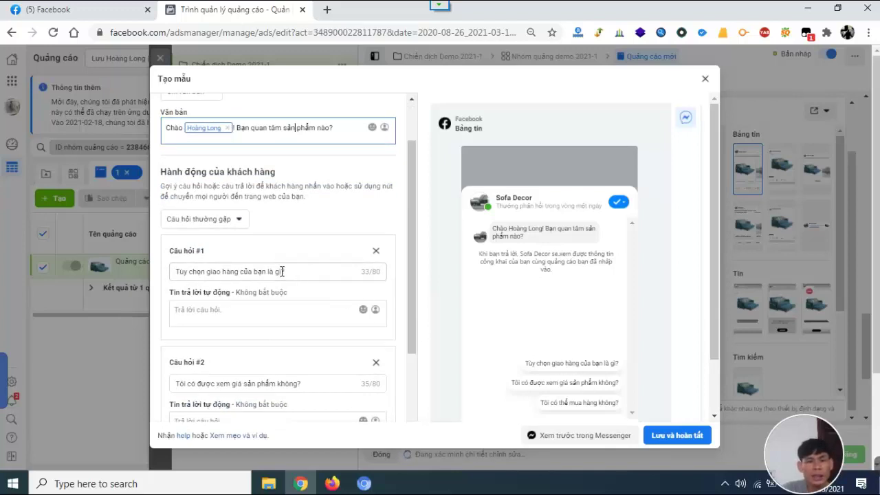
{"action": "left_click", "coordinate": [253, 271]}
{"action": "left_click_drag", "start_coordinate": [279, 271], "coordinate": [161, 273]}
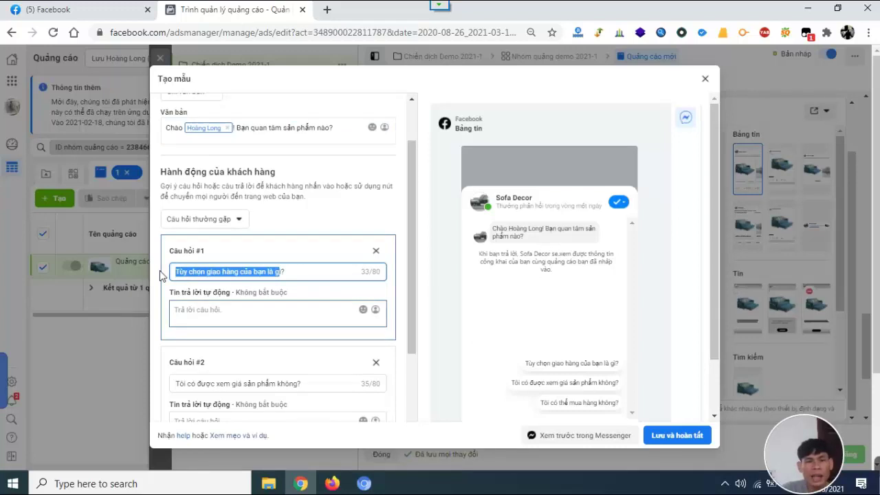
{"action": "left_click", "coordinate": [311, 273]}
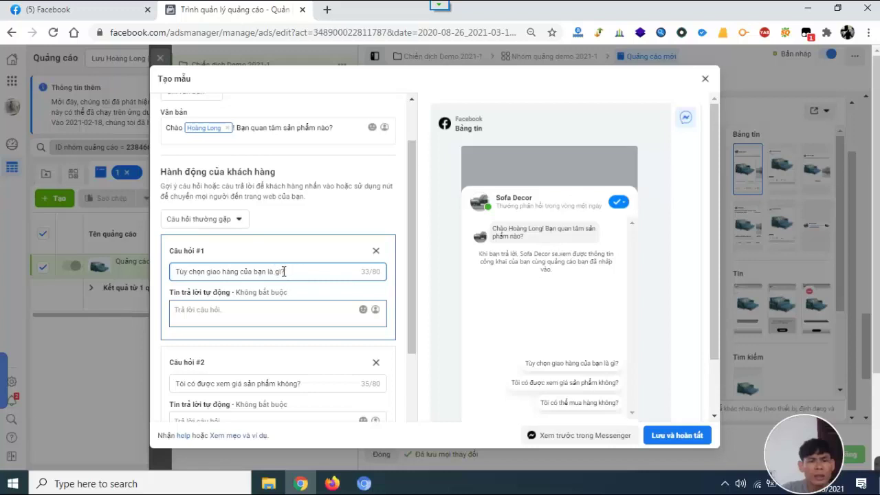
{"action": "left_click_drag", "start_coordinate": [282, 271], "coordinate": [158, 275]}
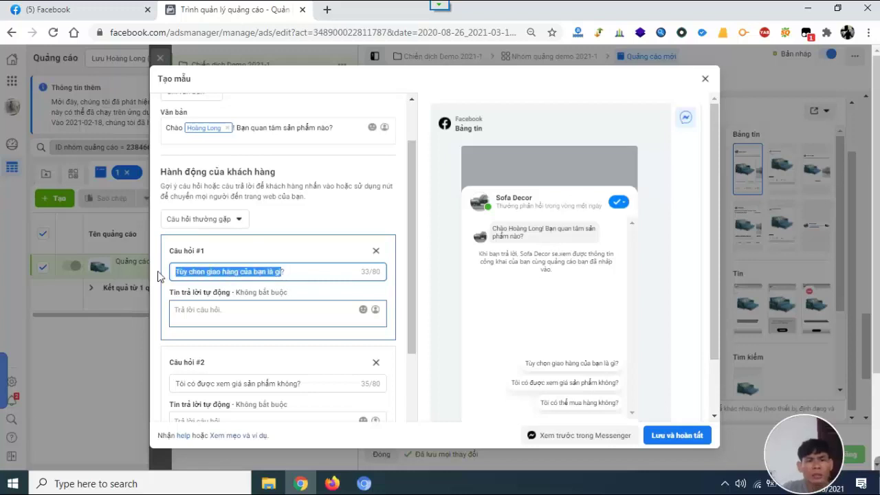
{"action": "left_click", "coordinate": [331, 273]}
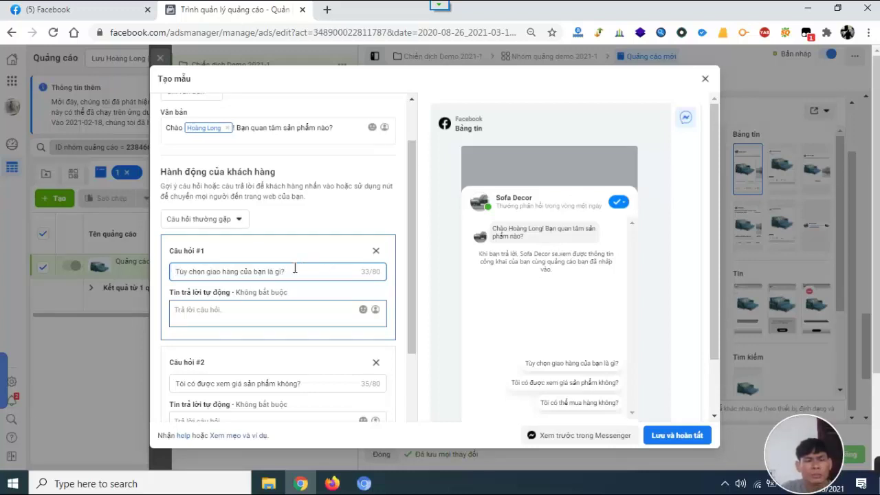
{"action": "left_click_drag", "start_coordinate": [282, 272], "coordinate": [168, 277]}
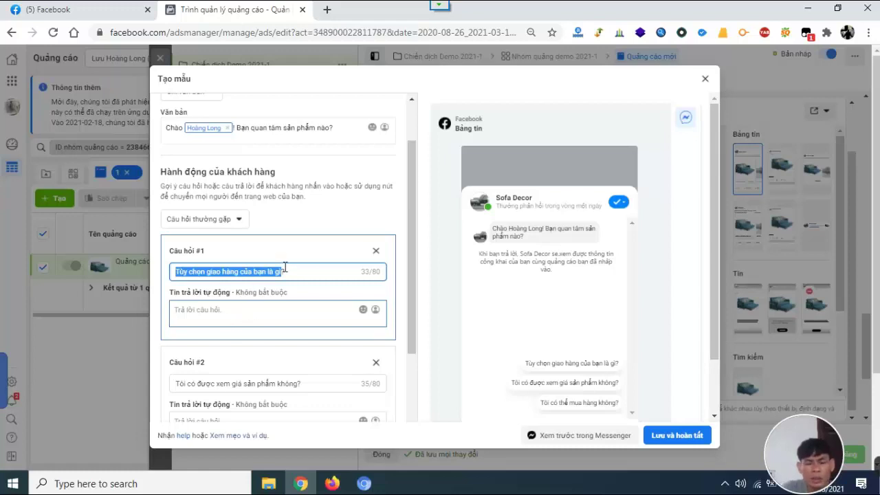
{"action": "type", "text": "Ban?"}
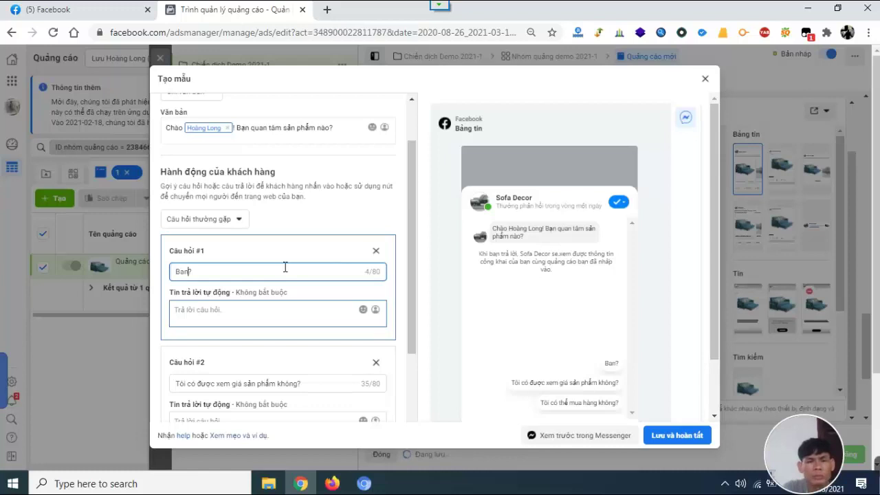
{"action": "type", "text": " ban"}
{"action": "key", "text": "BackSpace"}
{"action": "key", "text": "BackSpace"}
{"action": "key", "text": "BackSpace"}
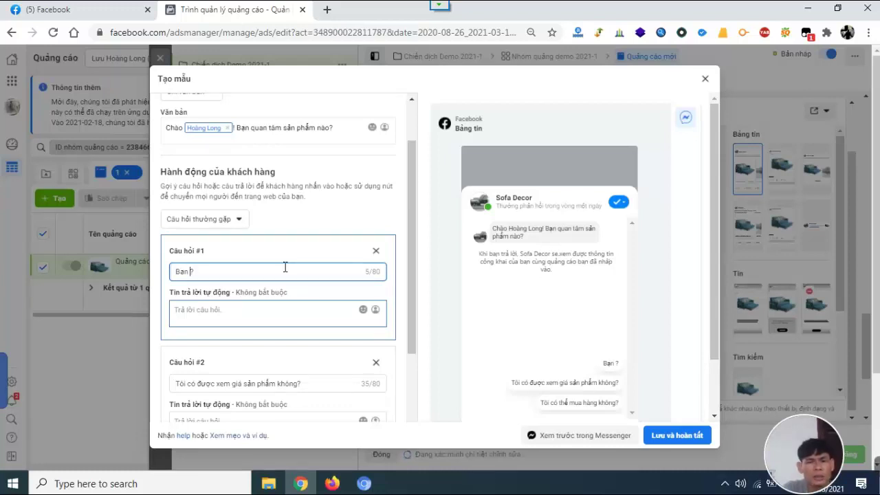
{"action": "key", "text": "Delete"}
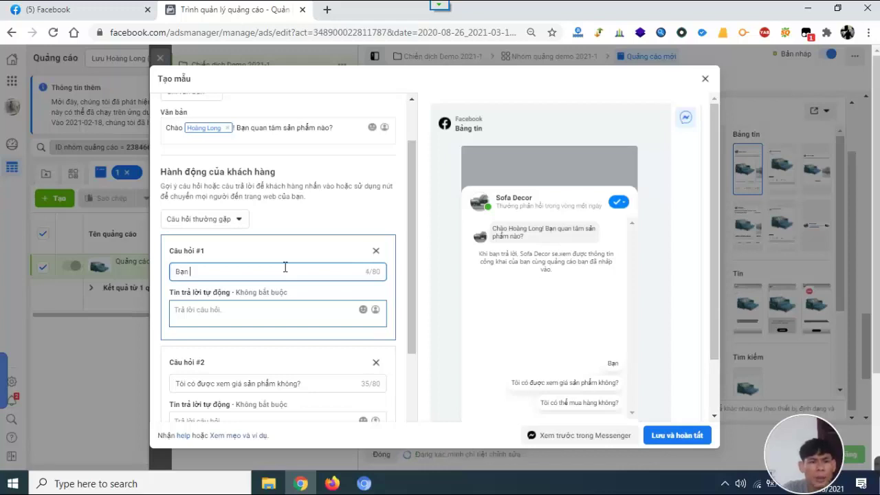
{"action": "key", "text": "BackSpace"}
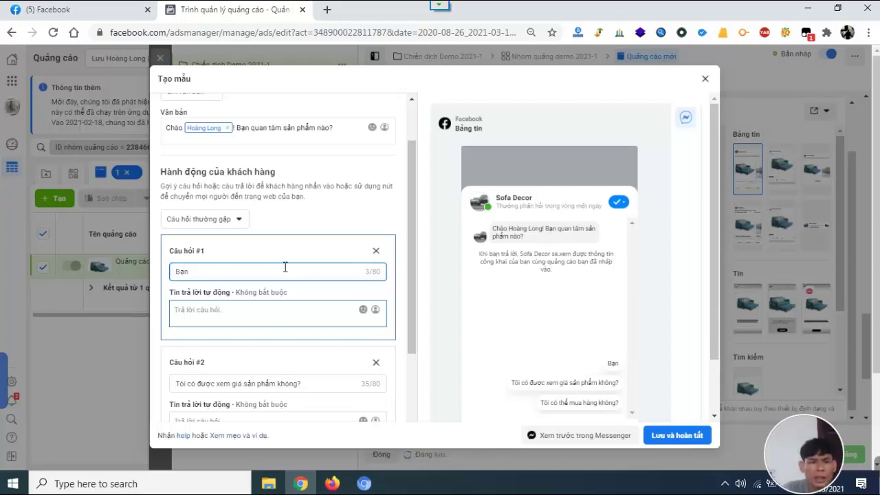
{"action": "key", "text": "BackSpace"}
{"action": "key", "text": "BackSpace"}
{"action": "key", "text": "BackSpace"}
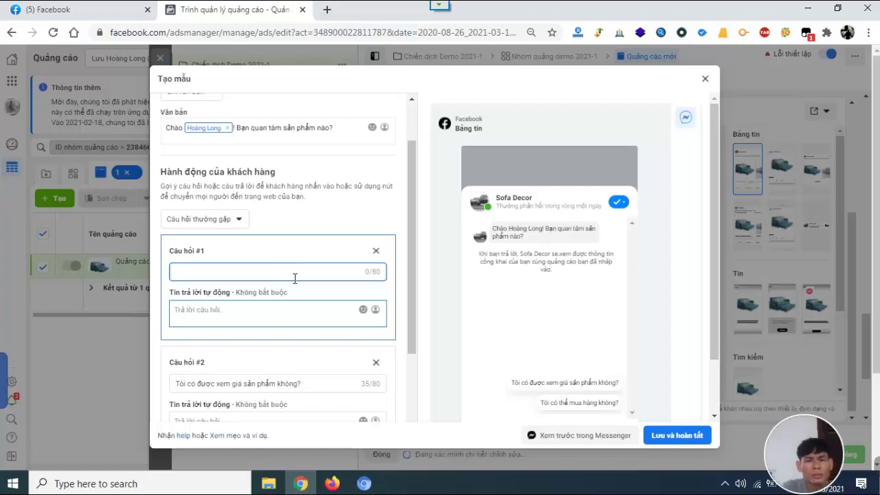
Enter 'Tôi quan tâm sofa phòng khách' as question #1.
{"action": "type", "text": "Tôi quan tâm"}
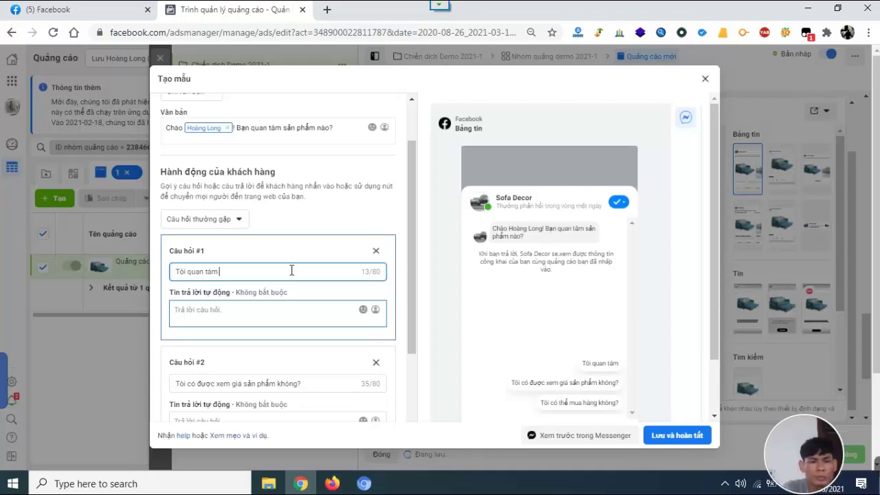
{"action": "type", "text": " sofa phòng p"}
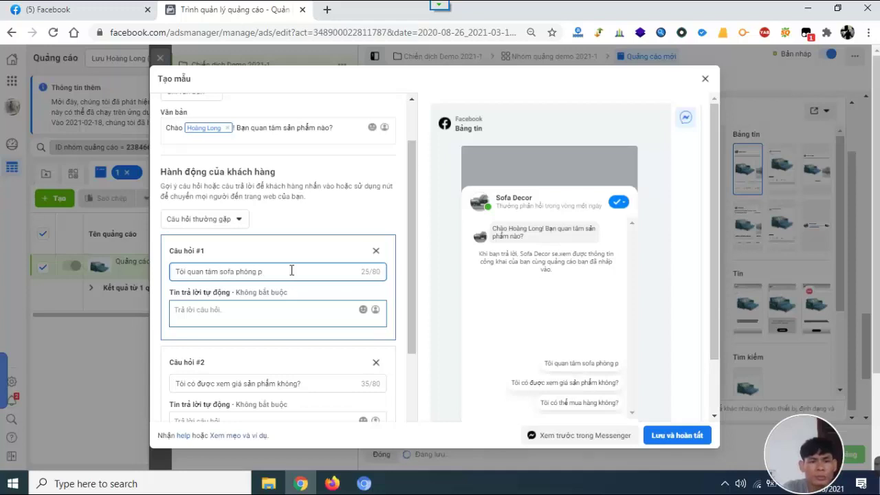
{"action": "key", "text": "BackSpace"}
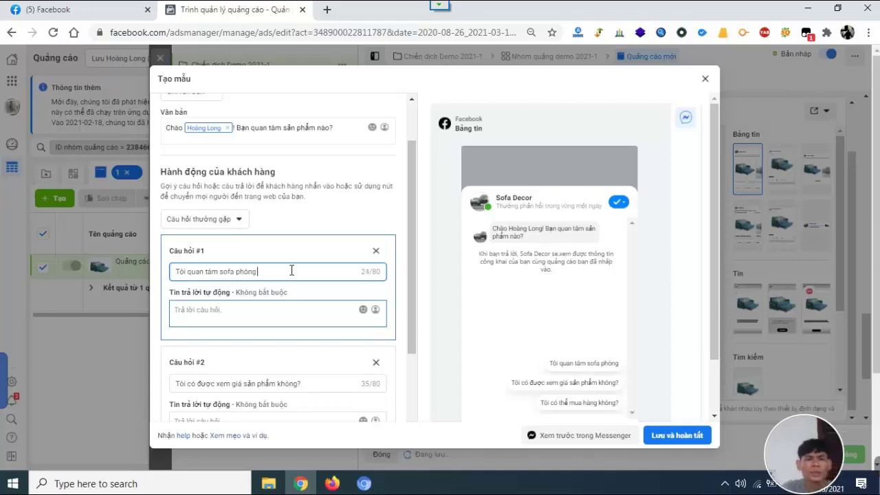
{"action": "type", "text": "khách"}
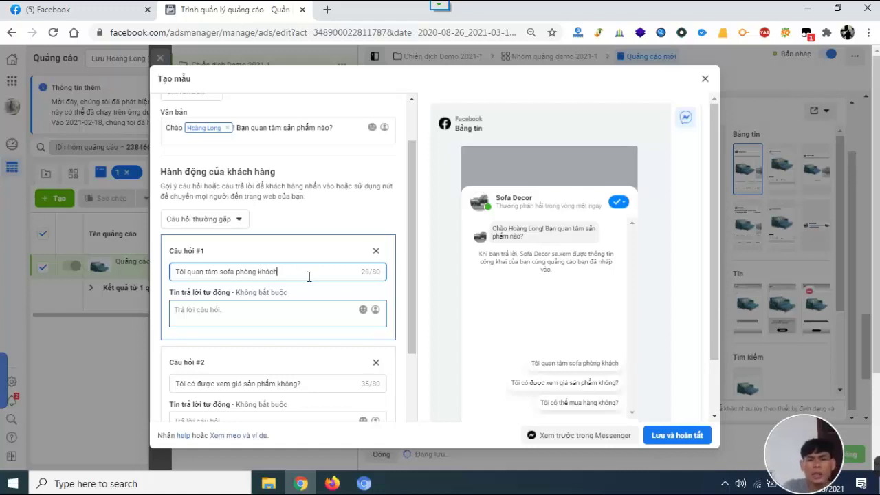
{"action": "scroll", "coordinate": [310, 285], "scroll_direction": "down", "scroll_amount": 2}
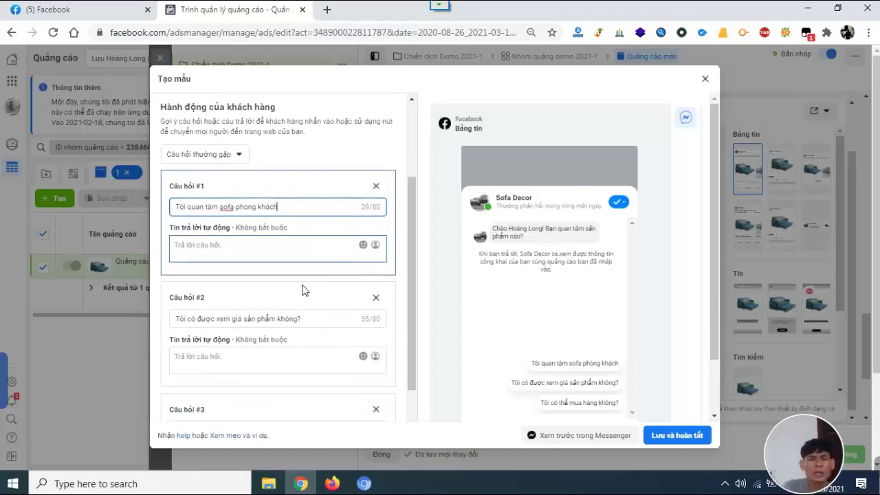
Replace question #2 with 'Tôi quan tâm sofa giường kéo', fixing the spelling of giường.
{"action": "left_click_drag", "start_coordinate": [297, 255], "coordinate": [189, 248]}
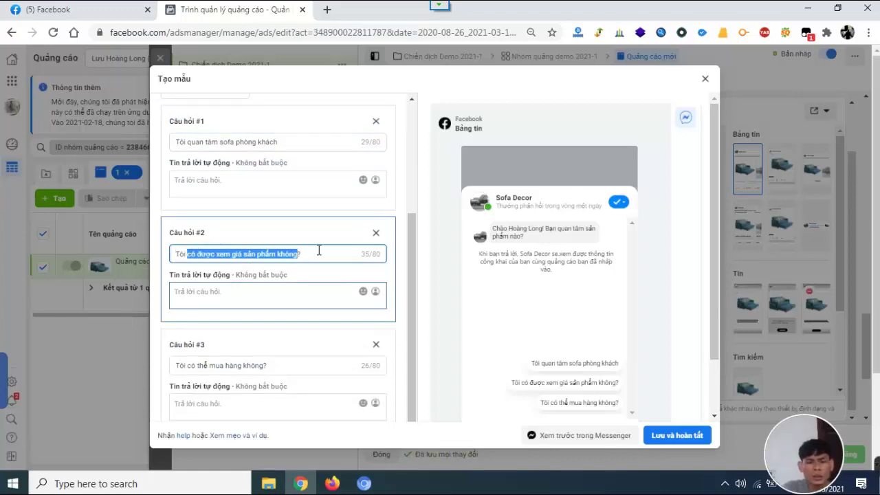
{"action": "type", "text": "quan"}
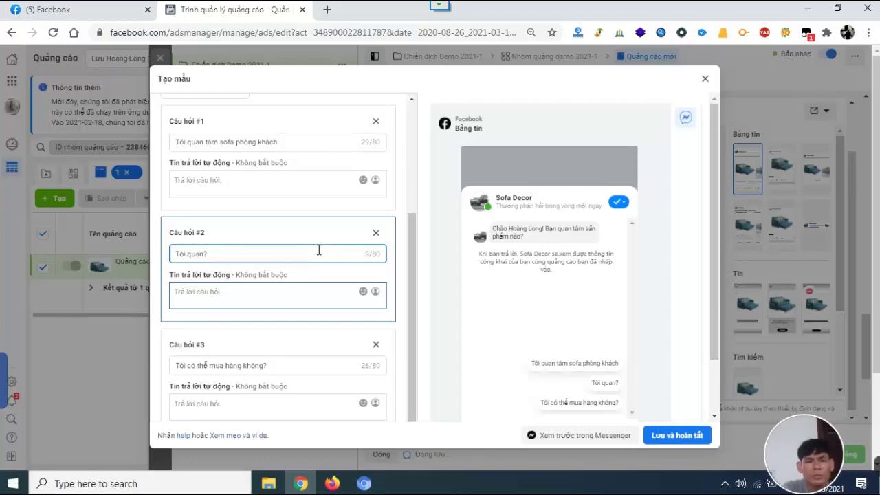
{"action": "type", "text": " tâm sofa"}
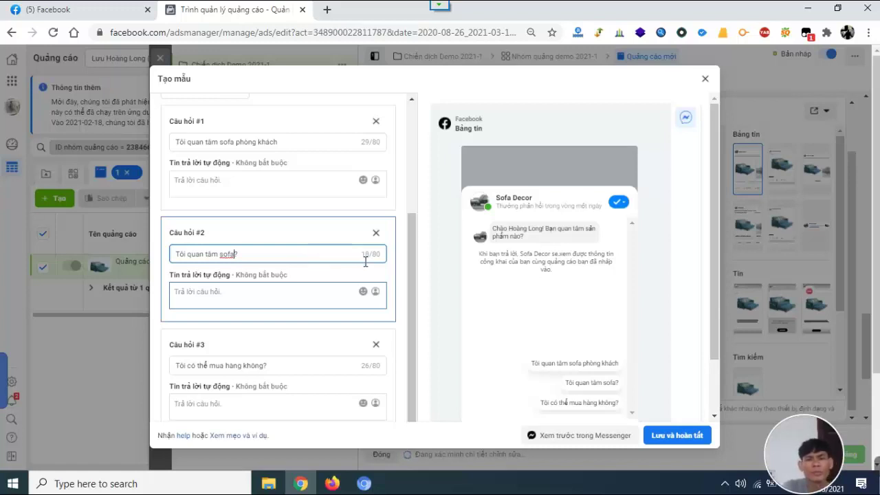
{"action": "type", "text": "giéeong kéo"}
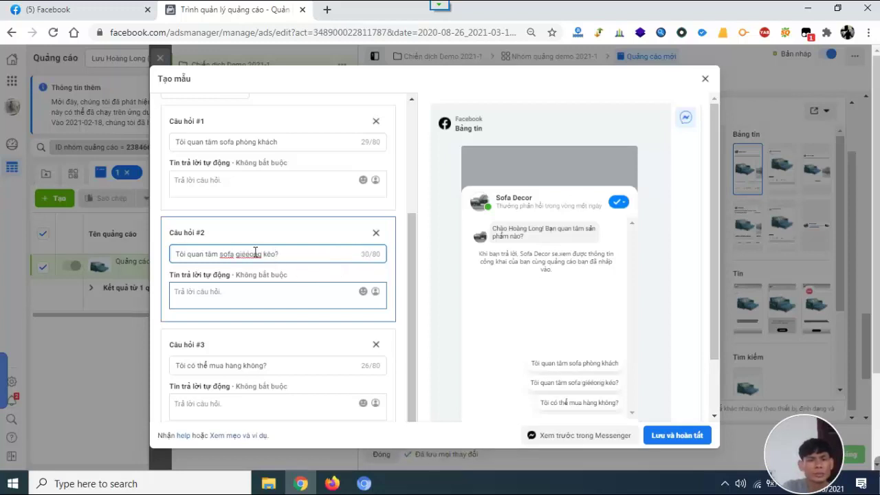
{"action": "left_click_drag", "start_coordinate": [254, 255], "coordinate": [249, 254]}
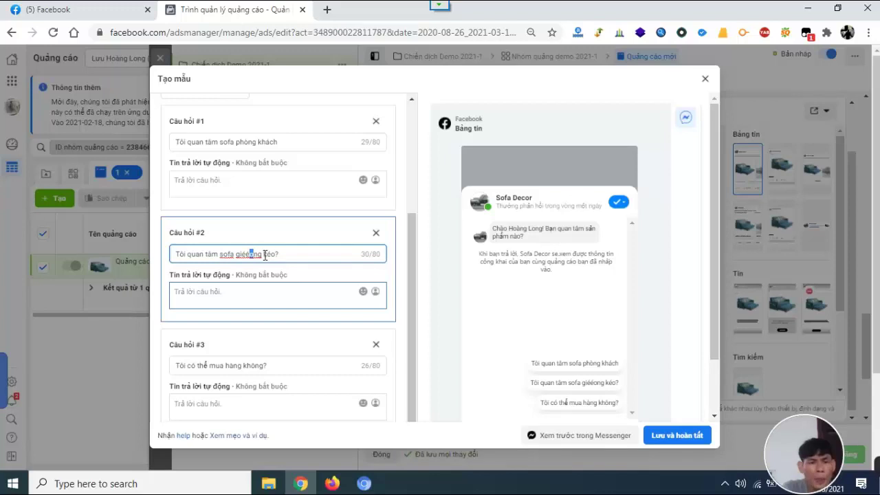
{"action": "key", "text": "BackSpace"}
{"action": "key", "text": "BackSpace"}
{"action": "key", "text": "Delete"}
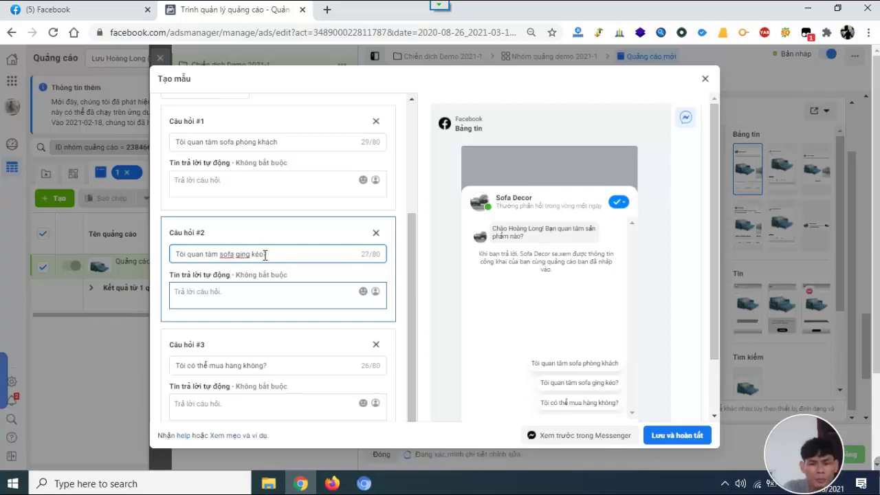
{"action": "type", "text": "u"}
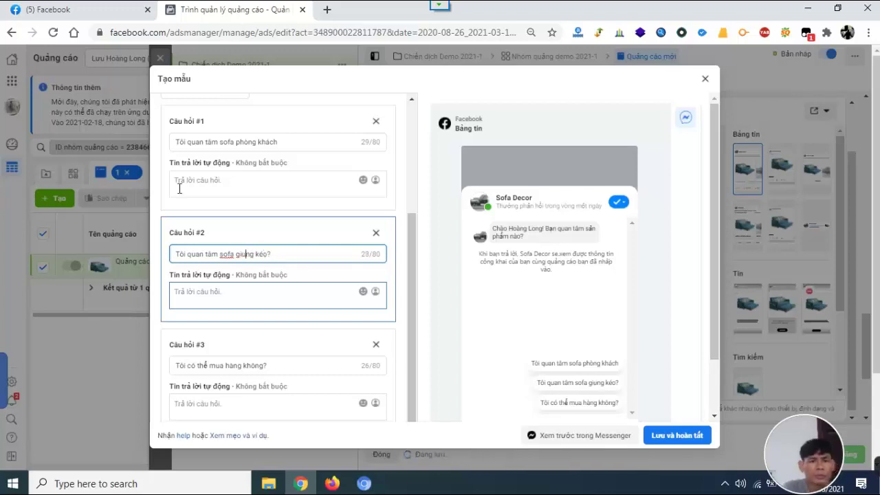
{"action": "key", "text": "BackSpace"}
{"action": "type", "text": "ồ"}
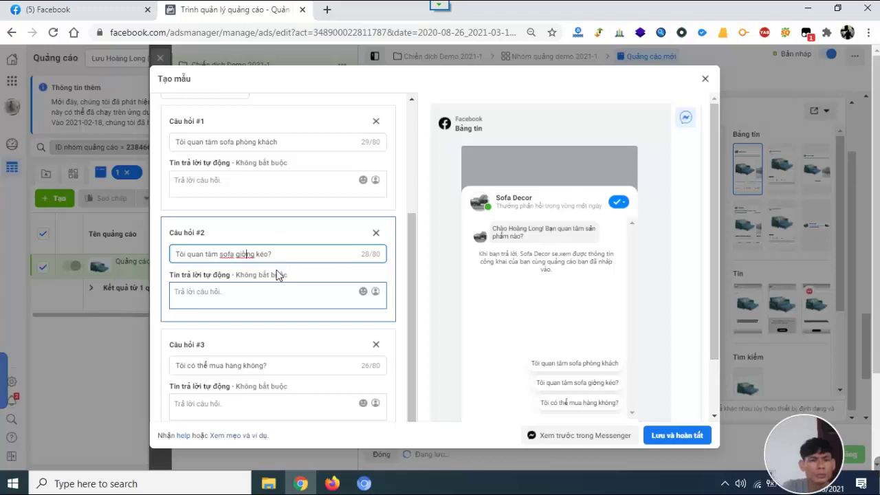
{"action": "left_click", "coordinate": [244, 255]}
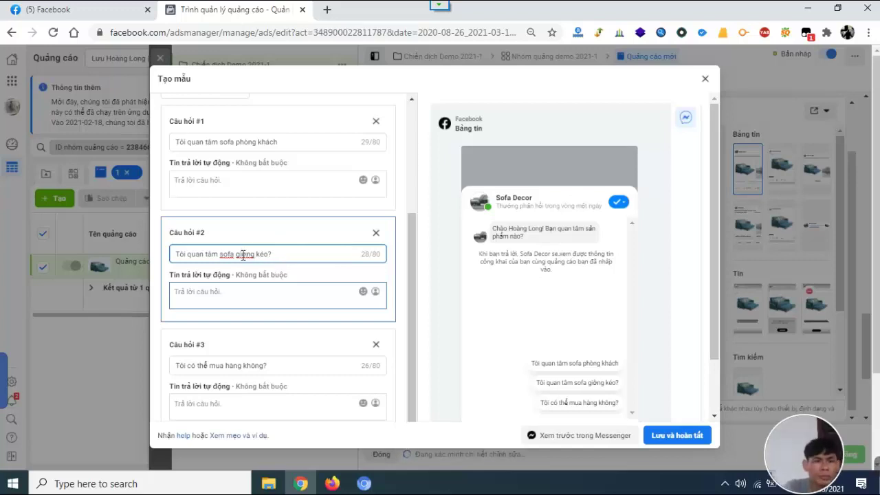
{"action": "key", "text": "BackSpace"}
{"action": "type", "text": "ườ"}
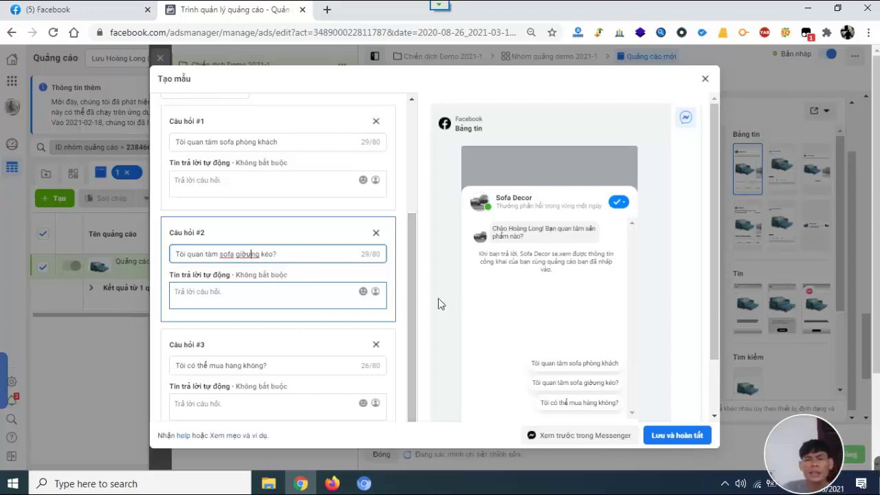
{"action": "scroll", "coordinate": [571, 370], "scroll_direction": "down", "scroll_amount": 1}
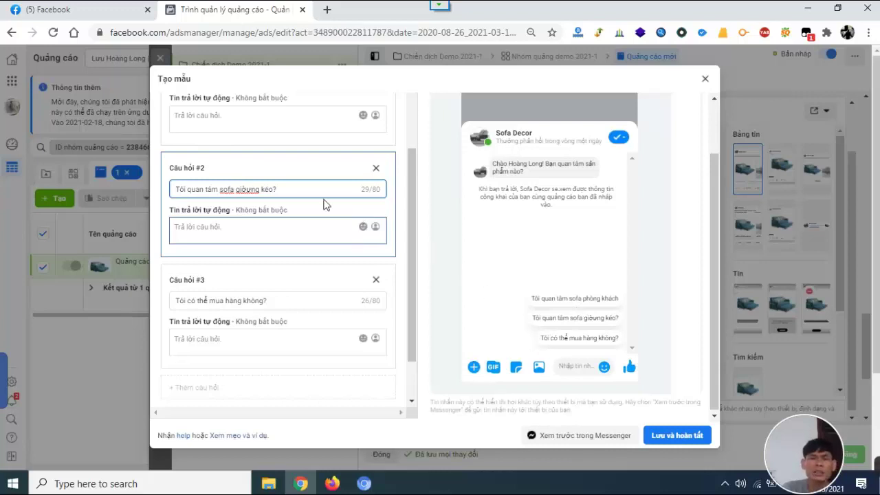
{"action": "key", "text": "BackSpace"}
{"action": "key", "text": "BackSpace"}
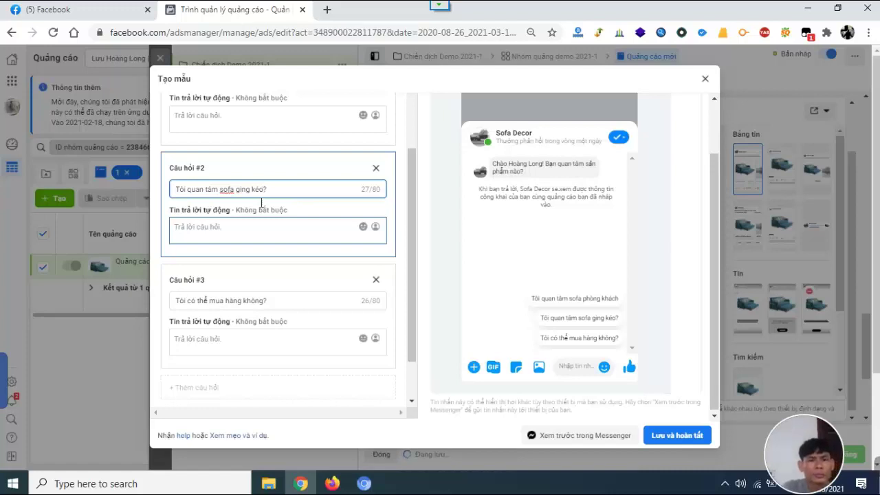
{"action": "type", "text": "ườ"}
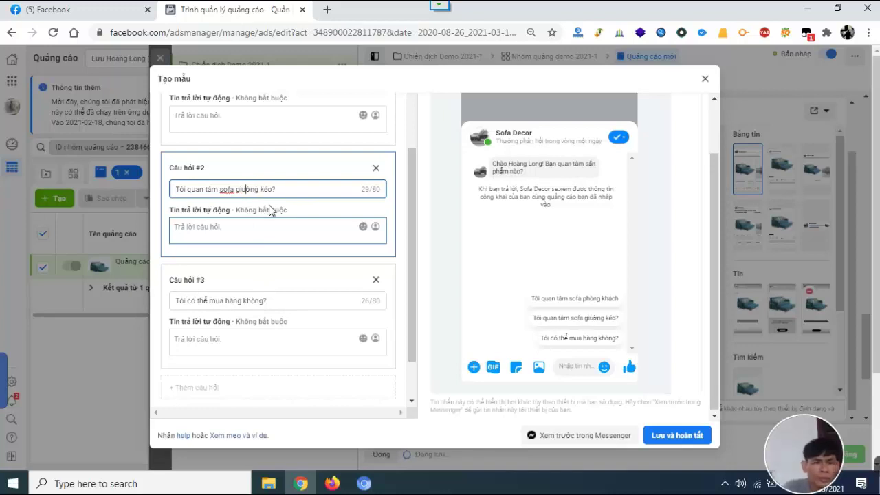
Set question #3 to 'Tôi quan tâm sofa bằng', drop both trailing question marks, add a fourth question.
{"action": "left_click_drag", "start_coordinate": [264, 301], "coordinate": [193, 304]}
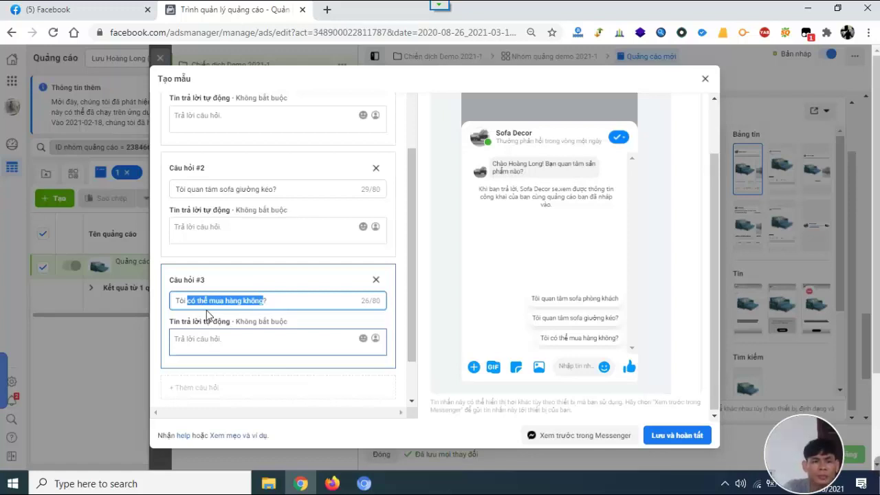
{"action": "type", "text": "quan tâm sofa bằng?"}
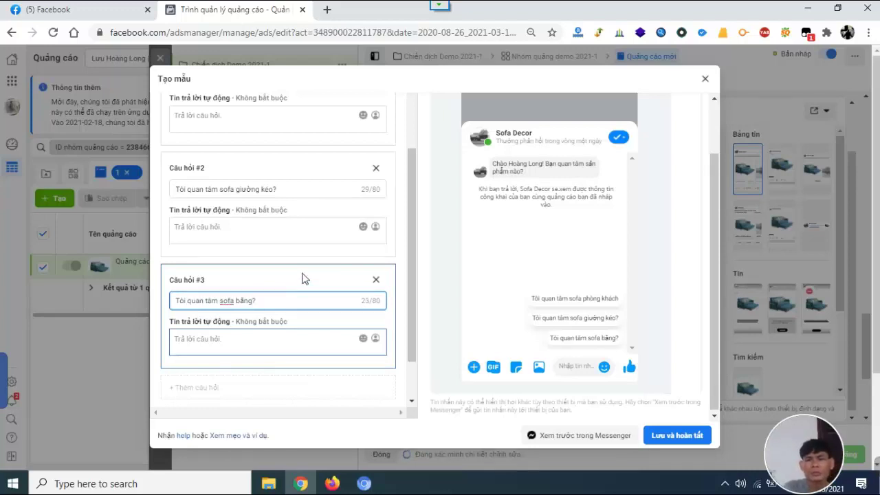
{"action": "key", "text": "BackSpace"}
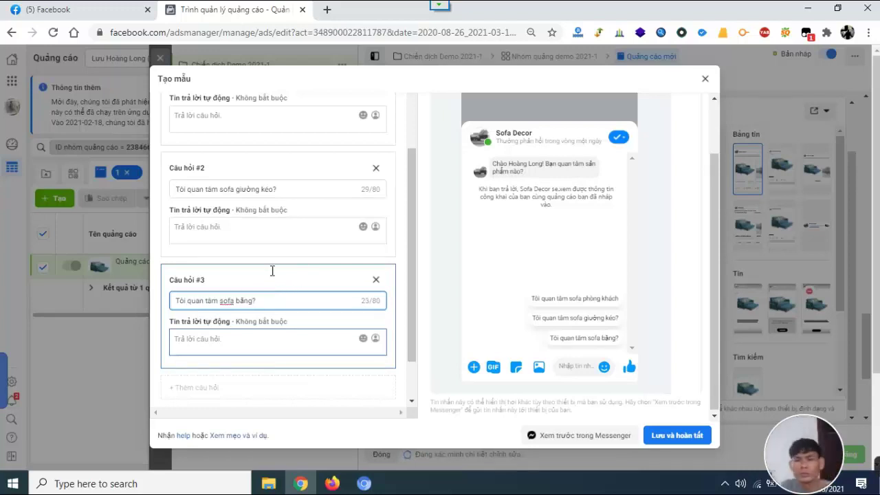
{"action": "left_click", "coordinate": [284, 192]}
{"action": "key", "text": "BackSpace"}
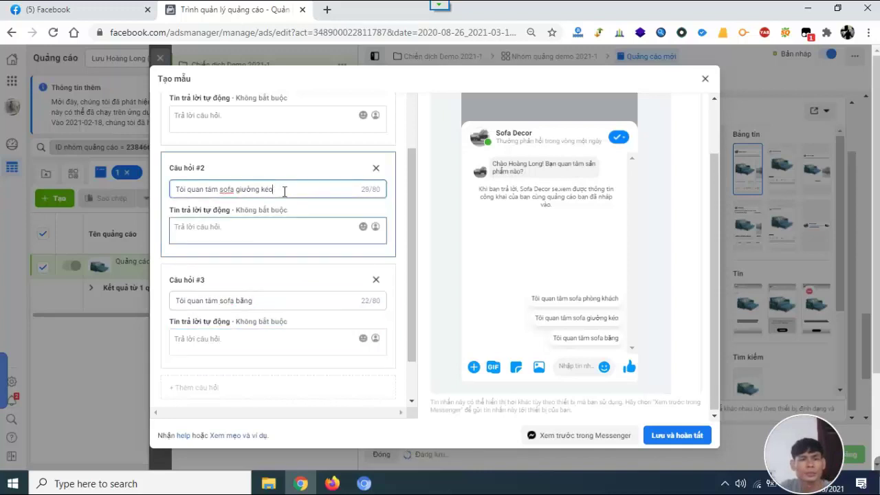
{"action": "scroll", "coordinate": [279, 300], "scroll_direction": "down", "scroll_amount": 2}
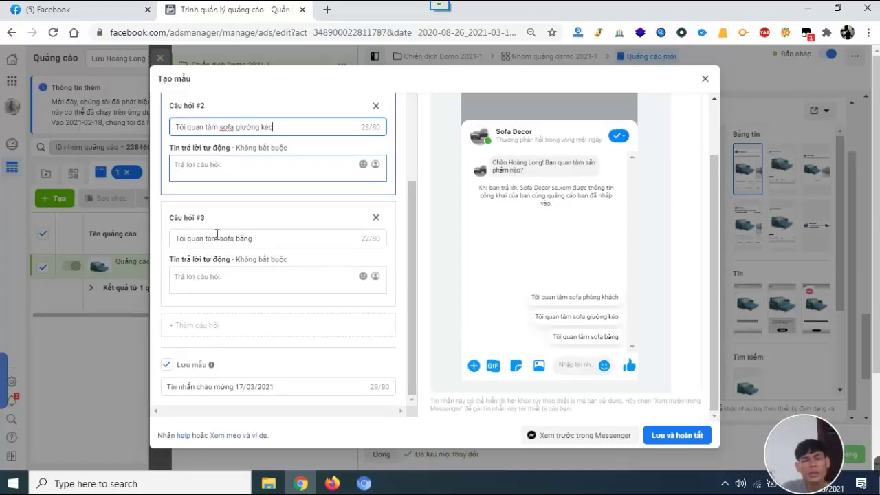
{"action": "left_click", "coordinate": [234, 326]}
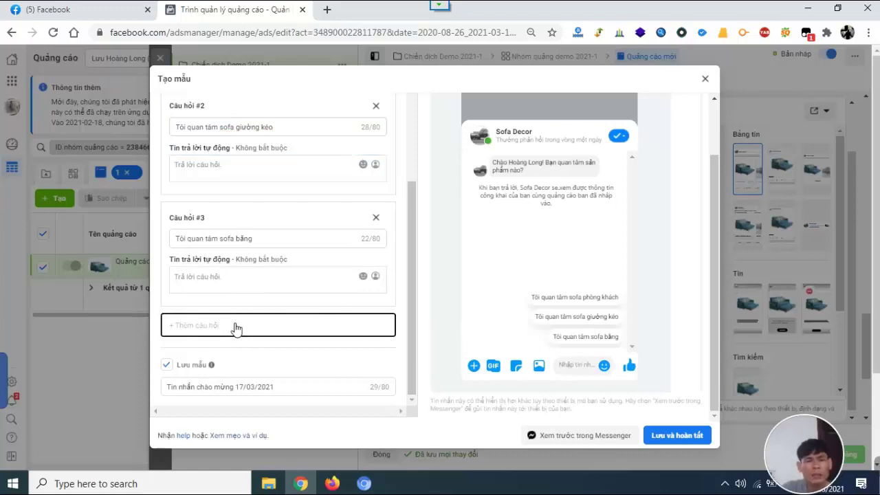
Type a draft of question #4 and add a fifth question block.
{"action": "scroll", "coordinate": [218, 307], "scroll_direction": "down", "scroll_amount": 2}
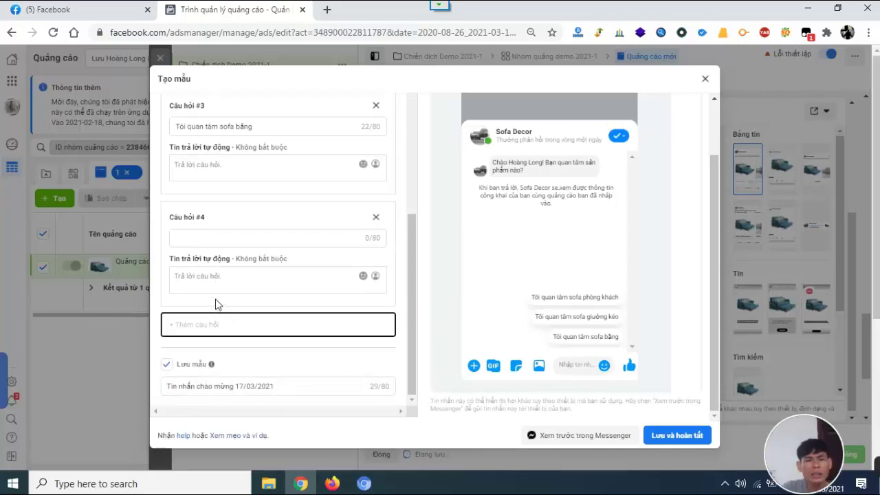
{"action": "left_click", "coordinate": [234, 239]}
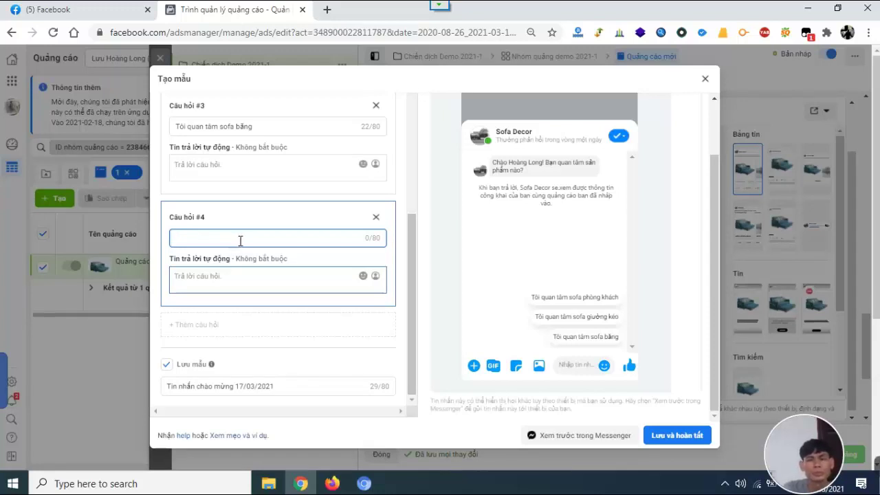
{"action": "type", "text": "Tôi quan tưm sofa thăn giăn"}
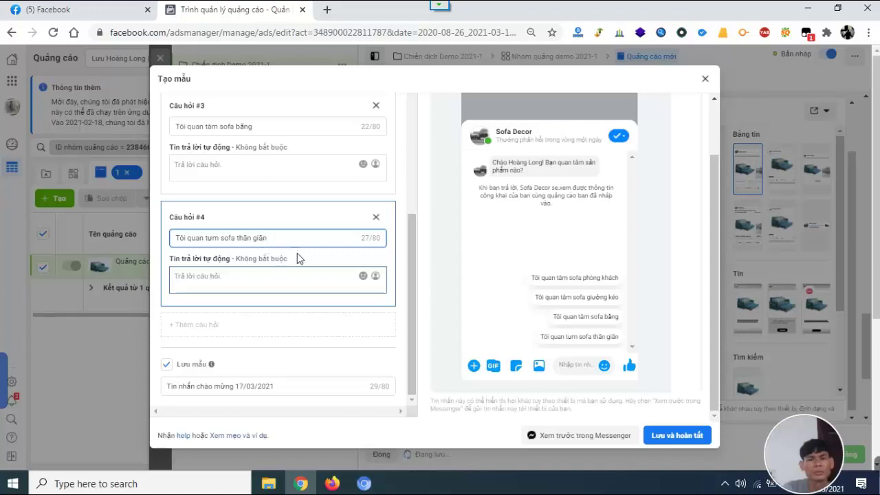
{"action": "scroll", "coordinate": [223, 299], "scroll_direction": "down", "scroll_amount": 1}
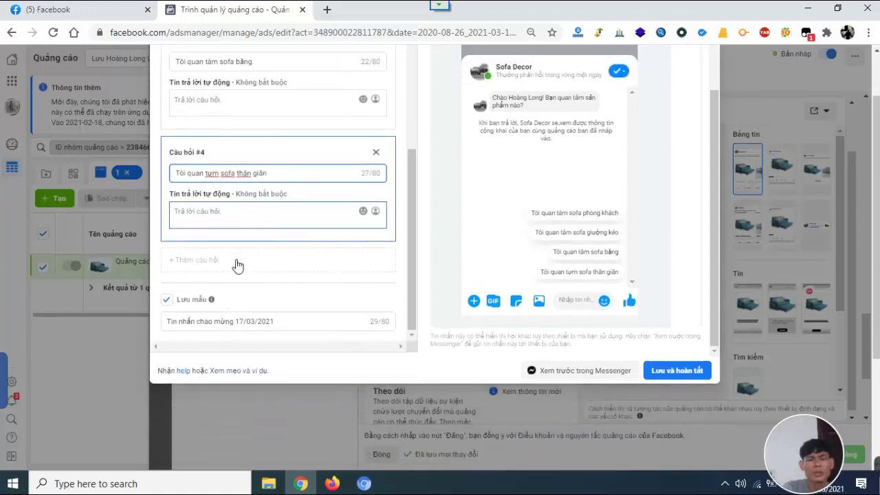
{"action": "left_click", "coordinate": [234, 267]}
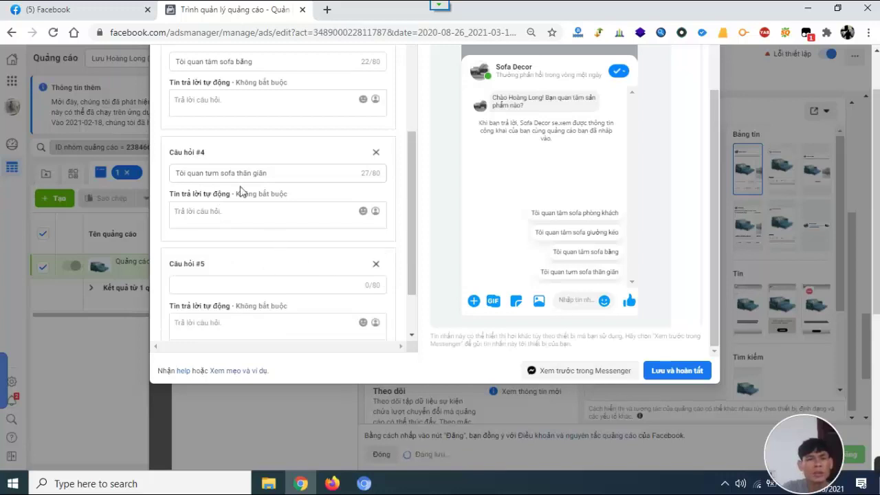
Fix the typos so question #4 reads 'Tôi quan tâm sofa thư giãn'.
{"action": "left_click", "coordinate": [213, 173]}
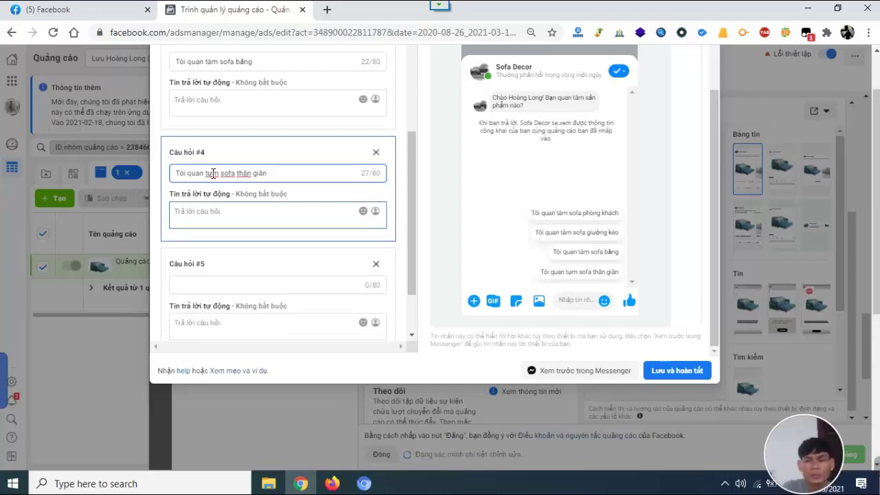
{"action": "key", "text": "BackSpace"}
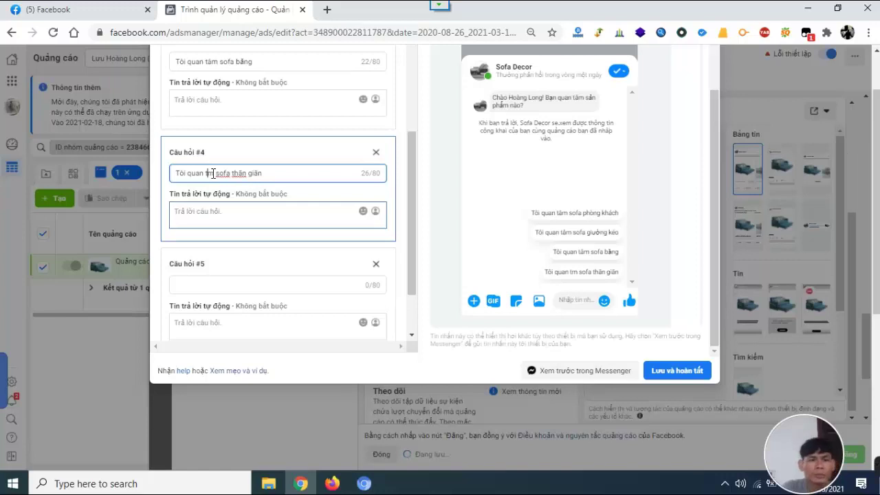
{"action": "key", "text": "Delete"}
{"action": "type", "text": "hư"}
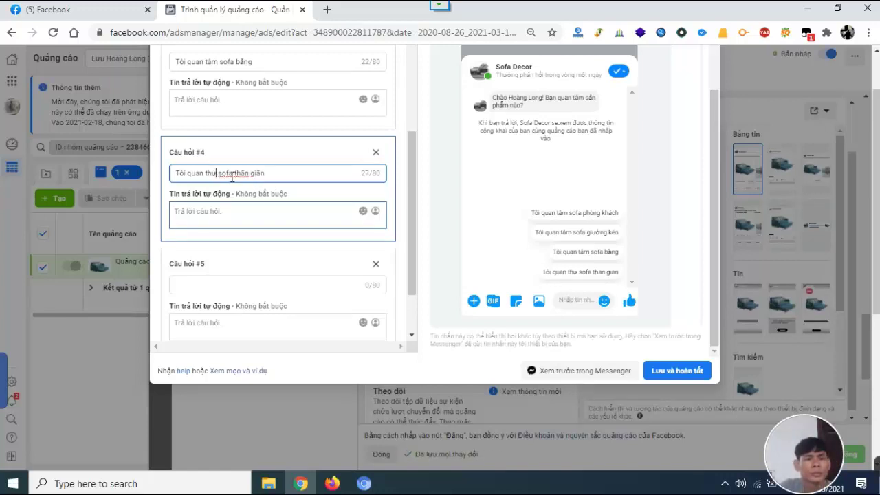
{"action": "key", "text": "BackSpace"}
{"action": "key", "text": "BackSpace"}
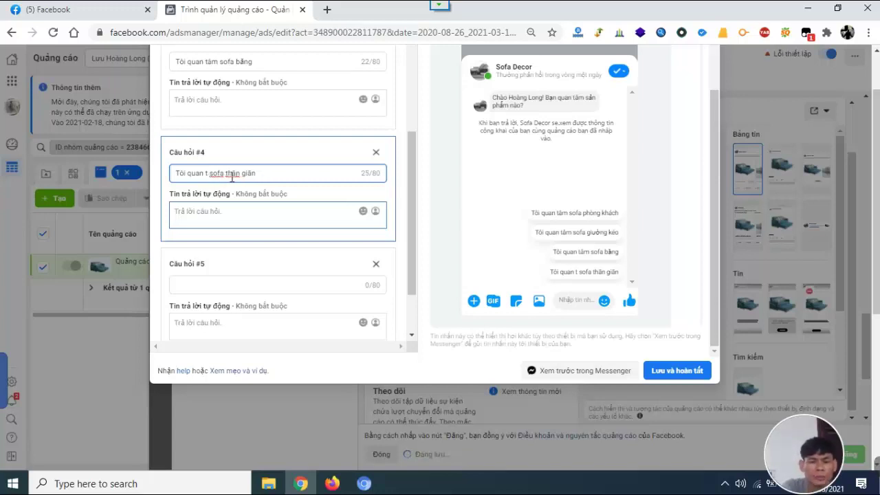
{"action": "type", "text": "âm"}
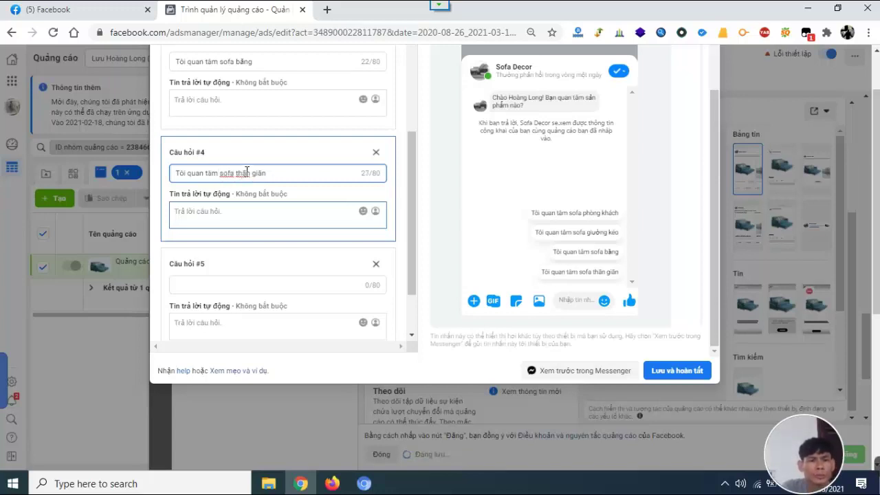
{"action": "key", "text": "BackSpace"}
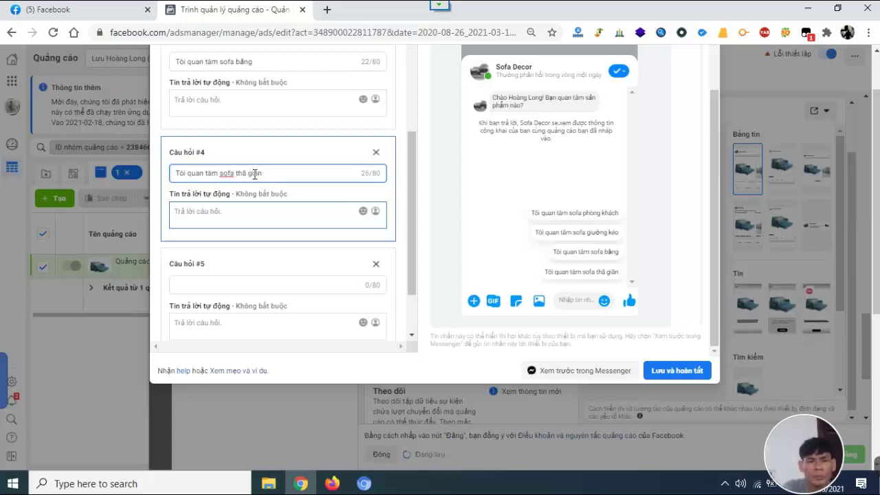
{"action": "key", "text": "BackSpace"}
{"action": "type", "text": "ư"}
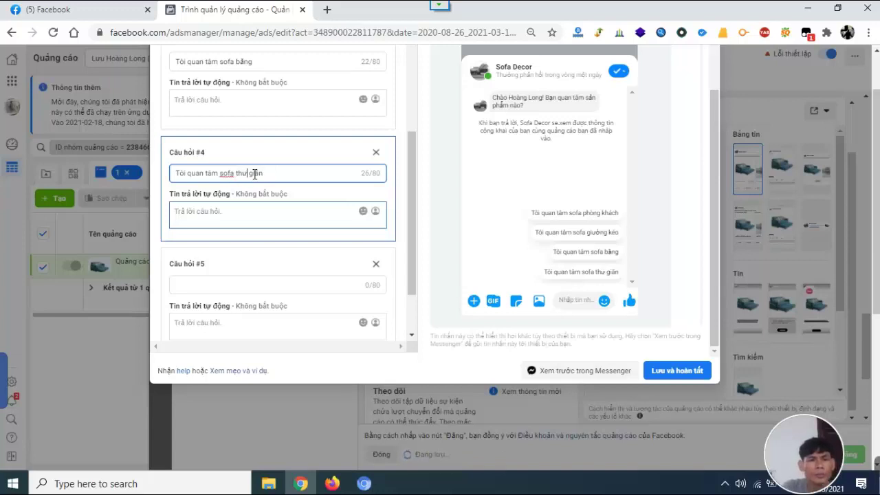
{"action": "scroll", "coordinate": [259, 254], "scroll_direction": "down", "scroll_amount": 1}
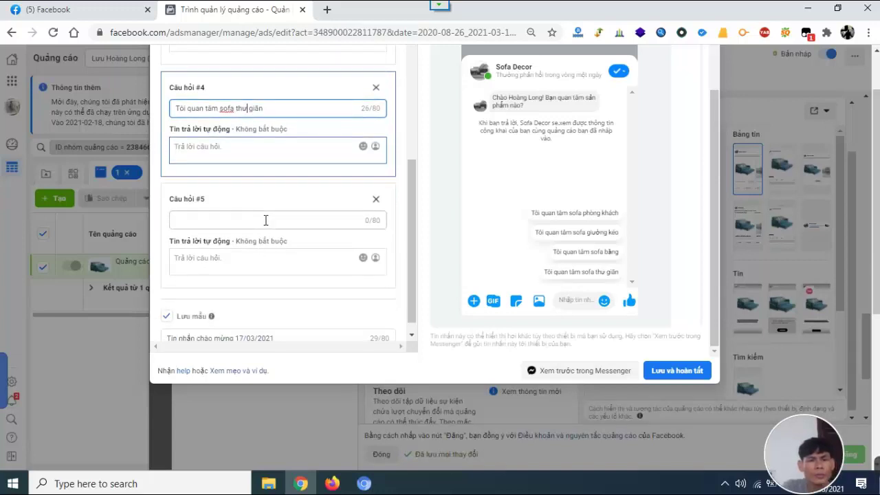
Paste 'Tôi quan tâm sofa khác' as question #5 and name the template 'Tin nhắn Demo - Sofa 1'.
{"action": "left_click", "coordinate": [265, 220]}
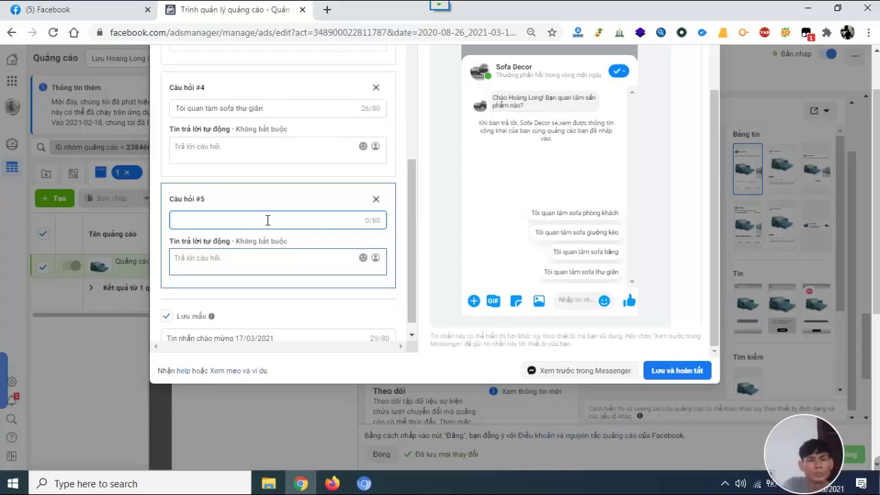
{"action": "type", "text": "Tôi quan tâm sofa khác"}
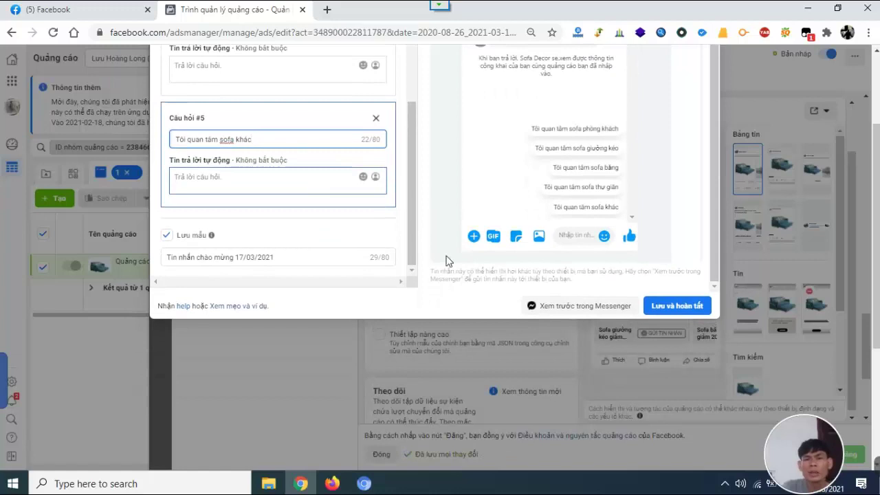
{"action": "left_click", "coordinate": [250, 257]}
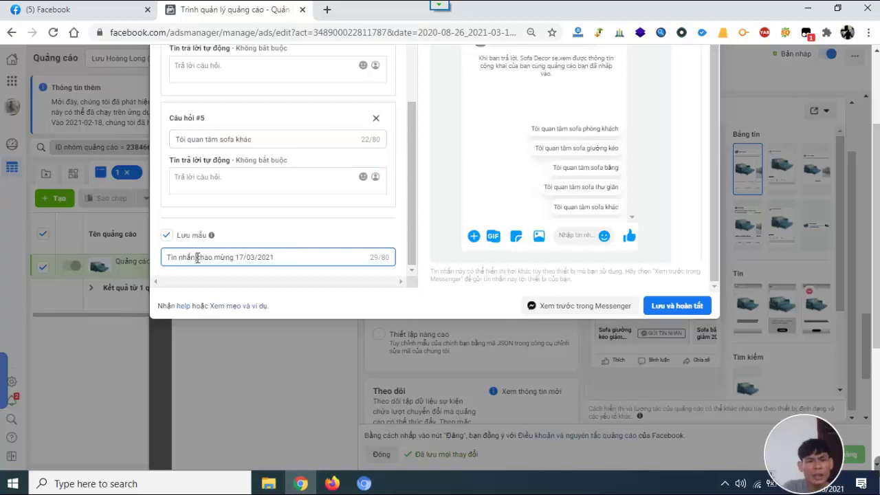
{"action": "left_click_drag", "start_coordinate": [198, 257], "coordinate": [310, 256]}
{"action": "type", "text": "Đ"}
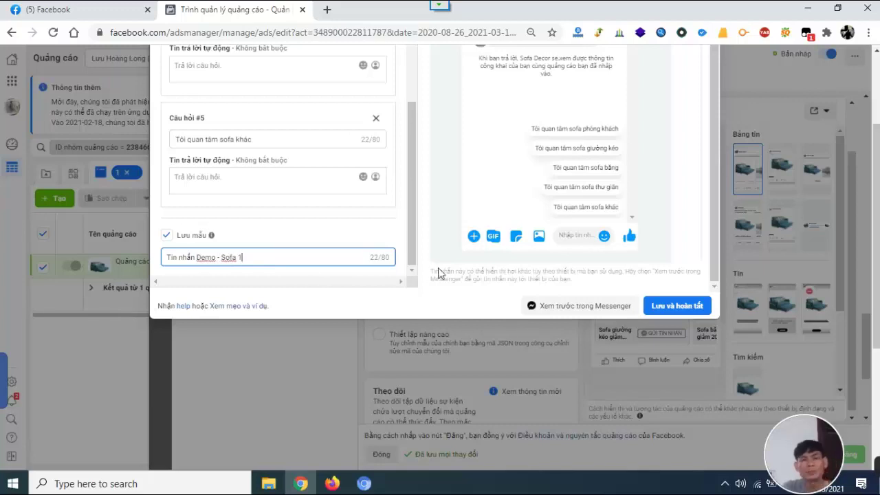
{"action": "scroll", "coordinate": [564, 306], "scroll_direction": "up", "scroll_amount": 2}
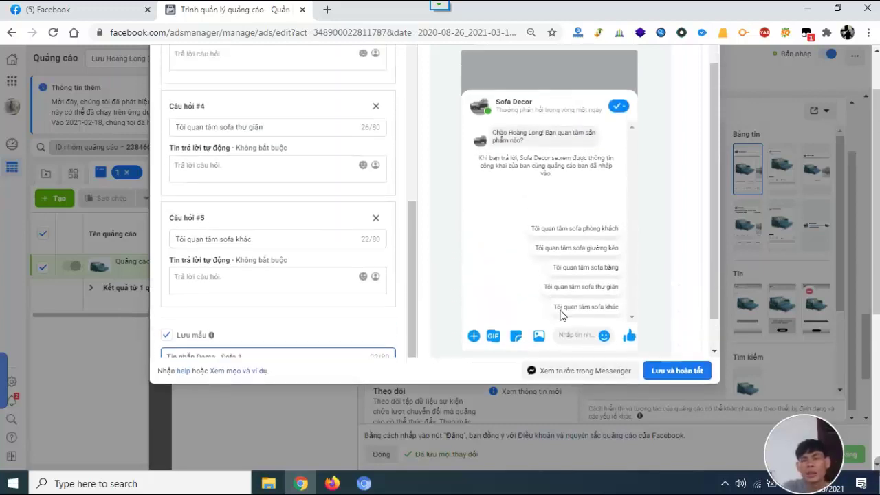
Review the greeting and five questions, then save with 'Lưu và hoàn tất'.
{"action": "scroll", "coordinate": [320, 168], "scroll_direction": "down", "scroll_amount": 2}
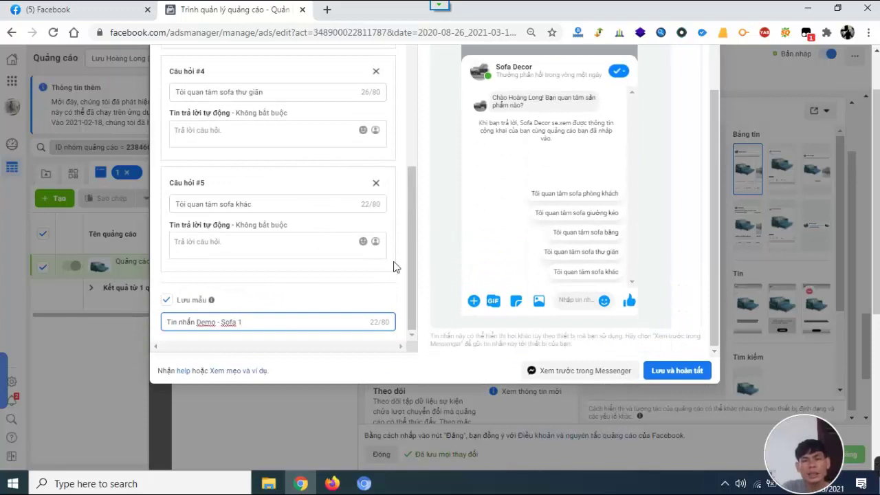
{"action": "scroll", "coordinate": [298, 250], "scroll_direction": "up", "scroll_amount": 5}
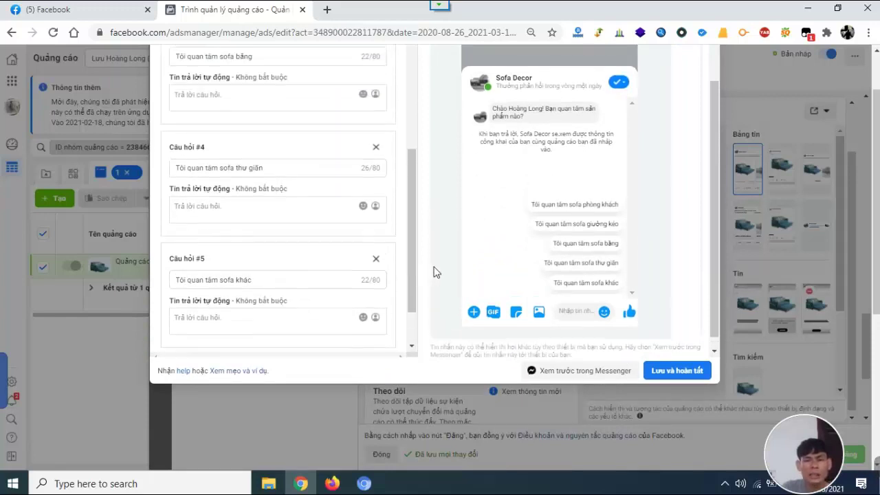
{"action": "scroll", "coordinate": [314, 187], "scroll_direction": "up", "scroll_amount": 3}
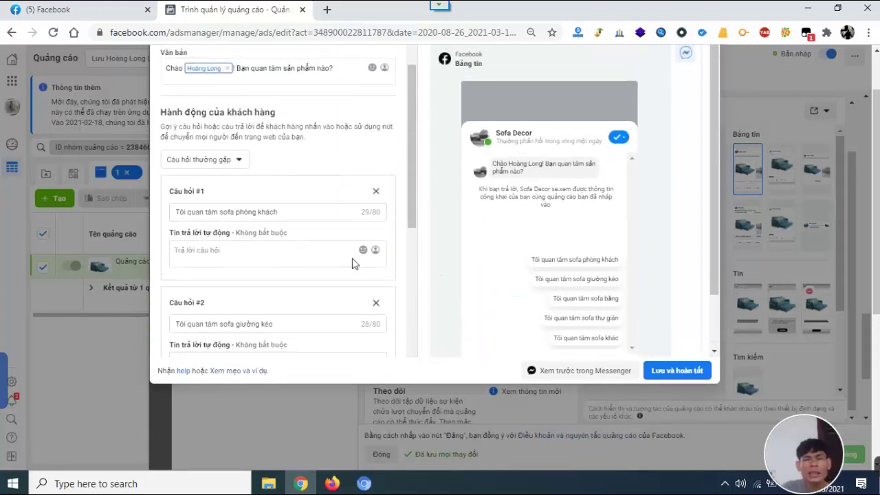
{"action": "scroll", "coordinate": [357, 233], "scroll_direction": "up", "scroll_amount": 1}
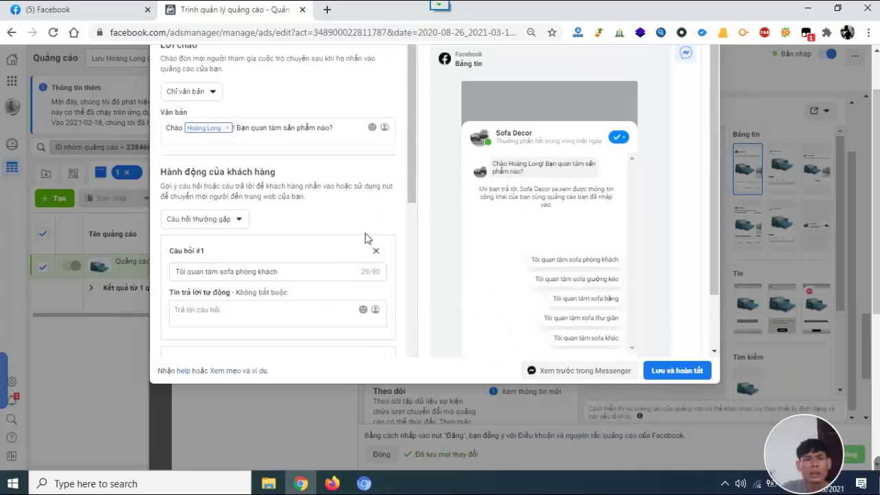
{"action": "scroll", "coordinate": [321, 226], "scroll_direction": "up", "scroll_amount": 1}
{"action": "scroll", "coordinate": [344, 253], "scroll_direction": "down", "scroll_amount": 2}
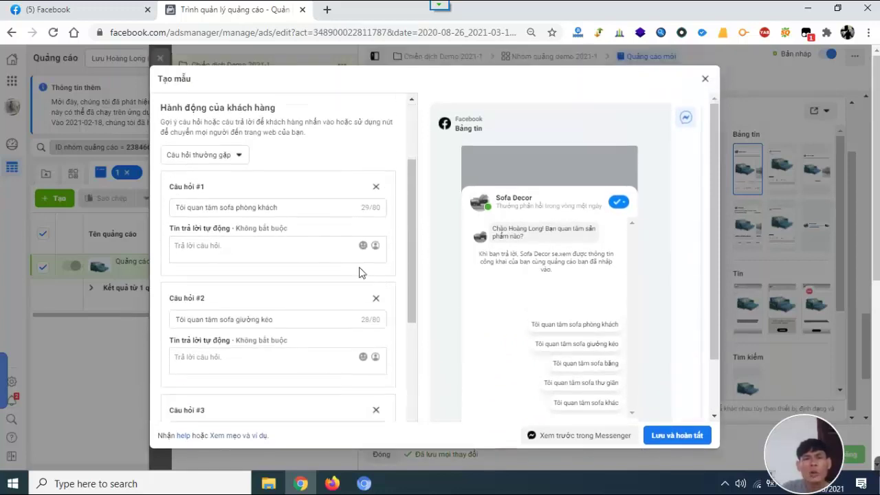
{"action": "left_click", "coordinate": [690, 436]}
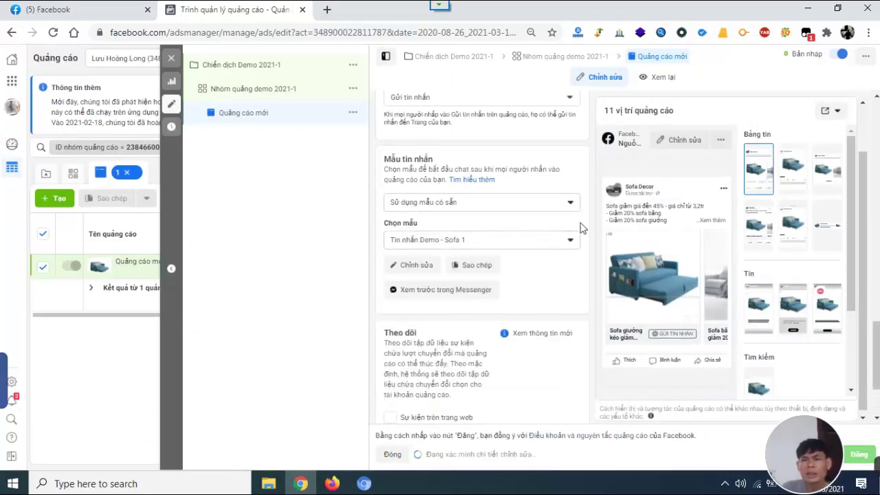
Send a Messenger preview of 'Tin nhắn Demo - Sofa 1' and switch to Facebook to view it.
{"action": "scroll", "coordinate": [495, 271], "scroll_direction": "down", "scroll_amount": 2}
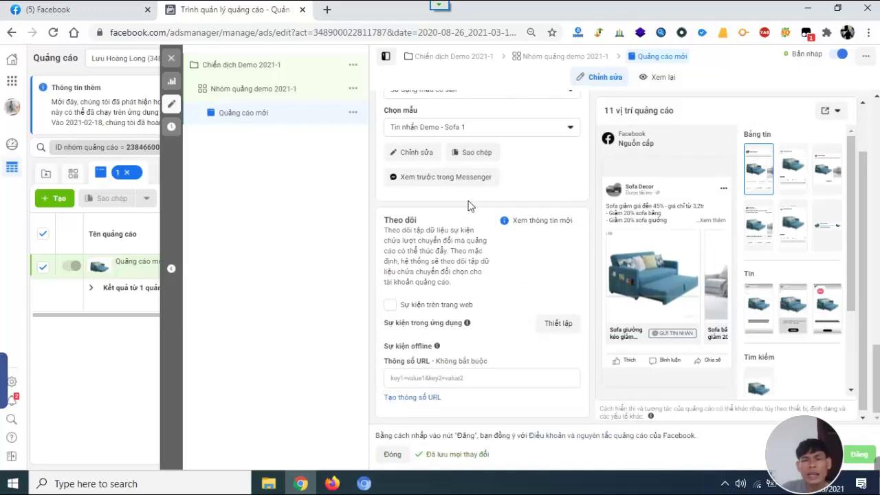
{"action": "scroll", "coordinate": [468, 187], "scroll_direction": "up", "scroll_amount": 1}
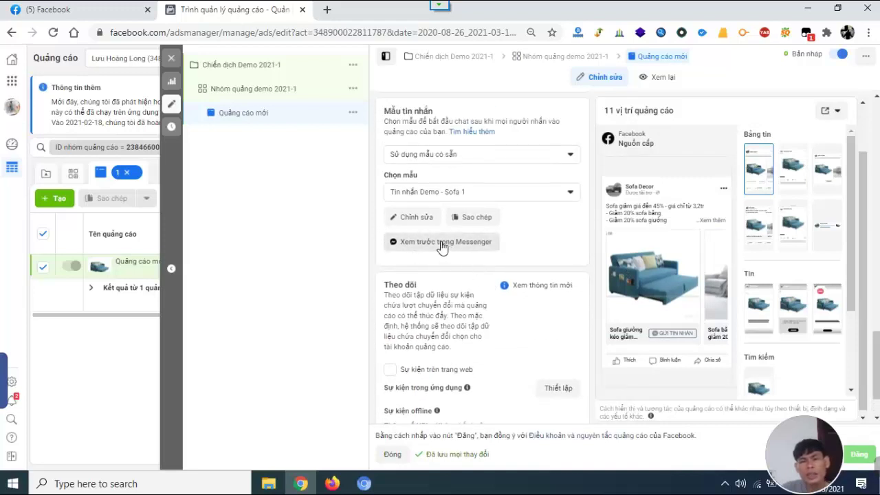
{"action": "left_click", "coordinate": [441, 246]}
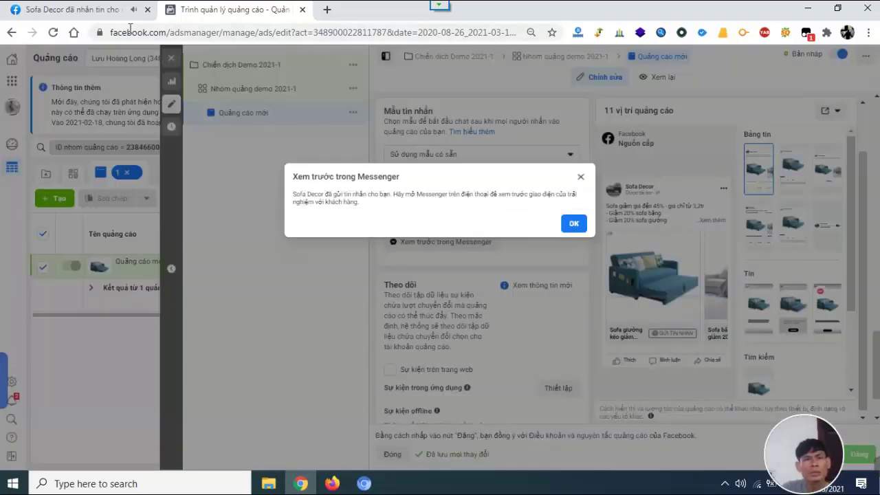
{"action": "left_click", "coordinate": [86, 12]}
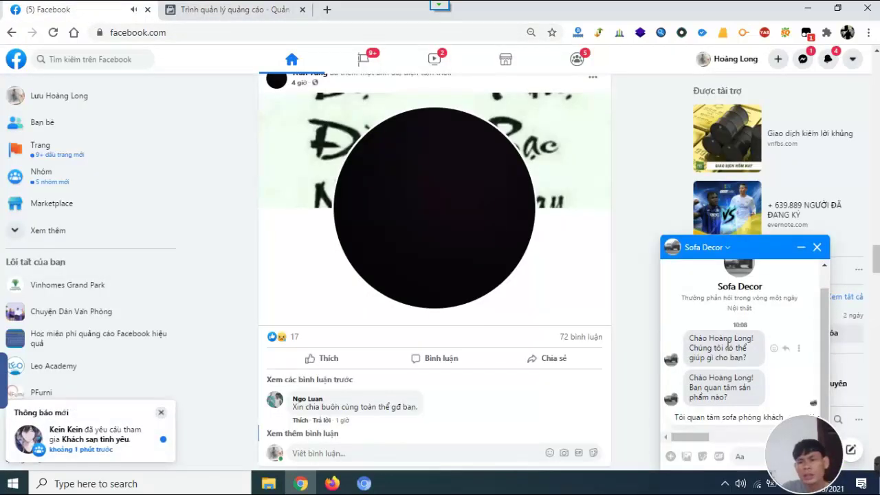
Reopen the Sofa Decor chat to check the greeting and sofa quick replies, then return to Ads Manager.
{"action": "left_click", "coordinate": [760, 398]}
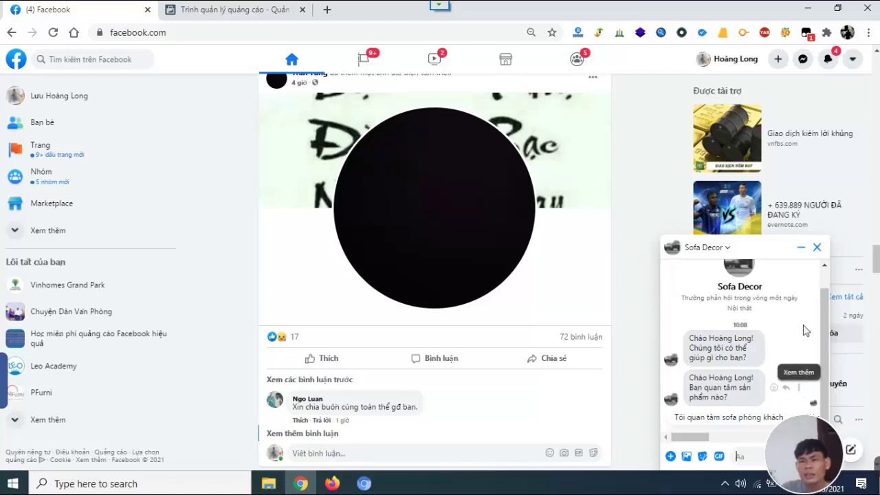
{"action": "left_click", "coordinate": [757, 250]}
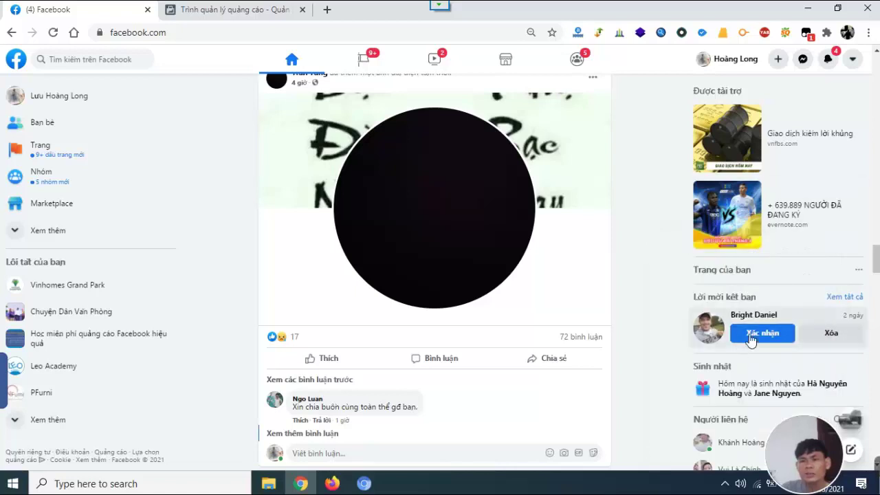
{"action": "left_click", "coordinate": [802, 59]}
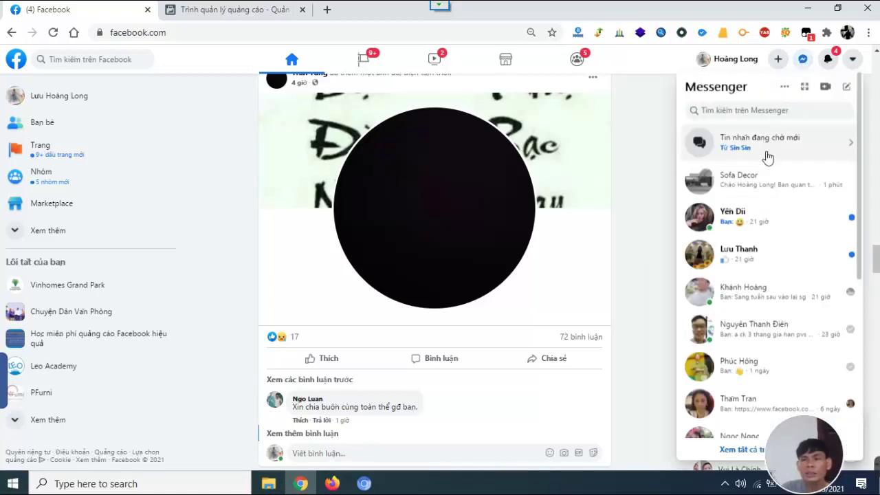
{"action": "left_click", "coordinate": [749, 184]}
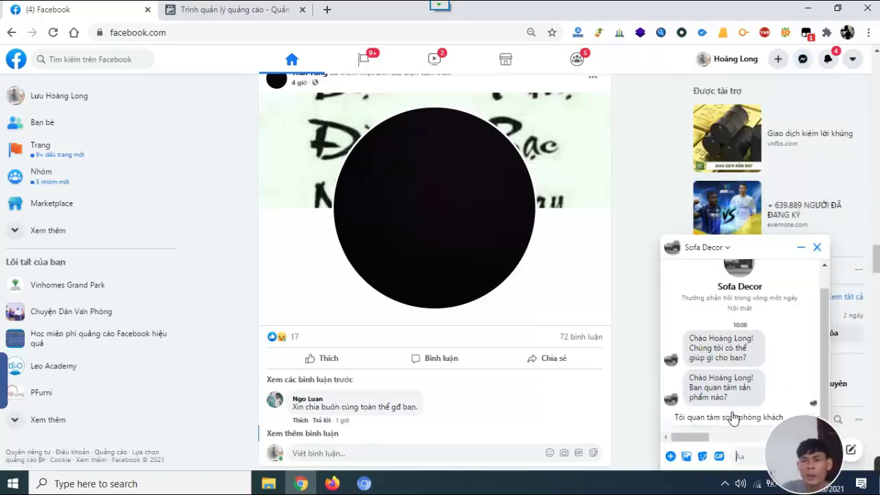
{"action": "mouse_move", "coordinate": [691, 437]}
{"action": "left_mouse_down"}
{"action": "mouse_move", "coordinate": [758, 442]}
{"action": "mouse_move", "coordinate": [681, 447]}
{"action": "left_mouse_up"}
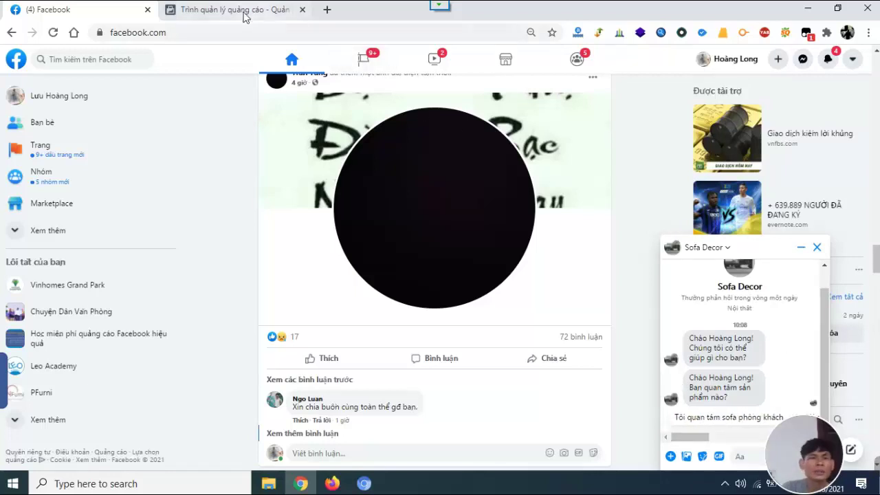
{"action": "left_click", "coordinate": [246, 16]}
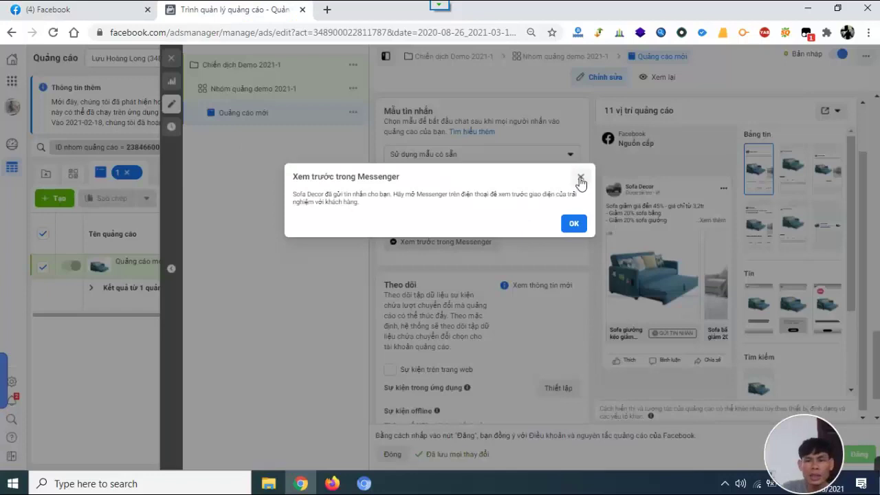
Dismiss the preview notice, review the ad form, and publish the Sofa Decor ad with 'Đăng'.
{"action": "left_click", "coordinate": [580, 180]}
{"action": "scroll", "coordinate": [562, 274], "scroll_direction": "down", "scroll_amount": 1}
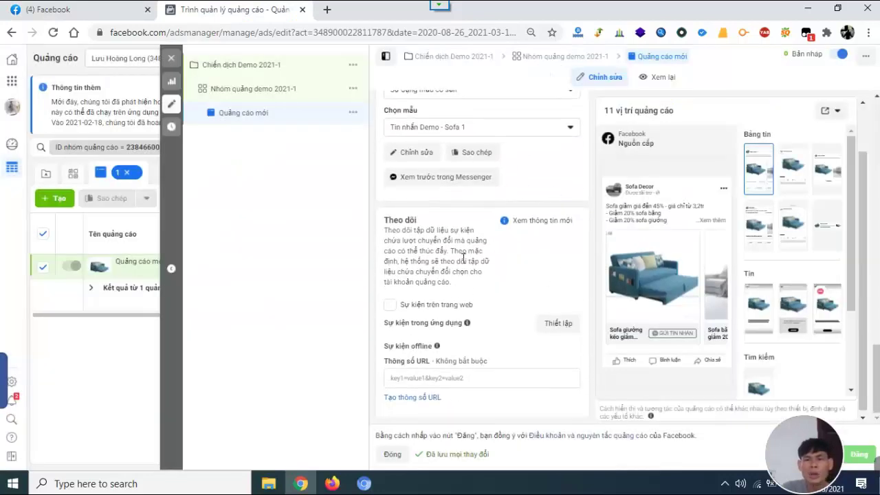
{"action": "scroll", "coordinate": [465, 205], "scroll_direction": "up", "scroll_amount": 1}
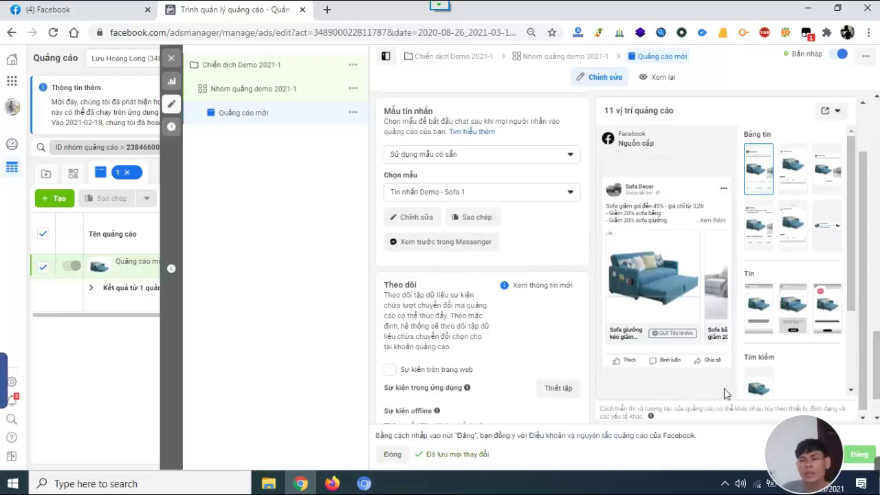
{"action": "scroll", "coordinate": [556, 330], "scroll_direction": "down", "scroll_amount": 1}
{"action": "scroll", "coordinate": [835, 305], "scroll_direction": "down", "scroll_amount": 2}
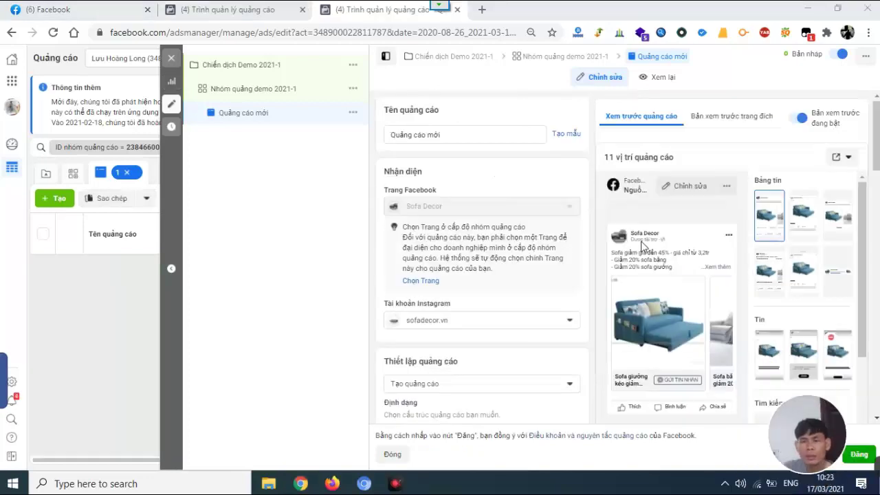
{"action": "scroll", "coordinate": [756, 298], "scroll_direction": "down", "scroll_amount": 1}
{"action": "scroll", "coordinate": [758, 298], "scroll_direction": "down", "scroll_amount": 1}
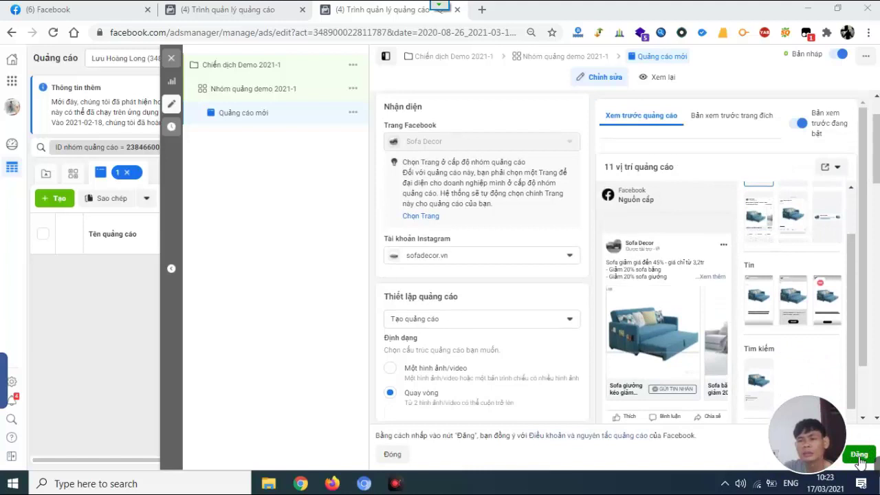
{"action": "left_click", "coordinate": [859, 455]}
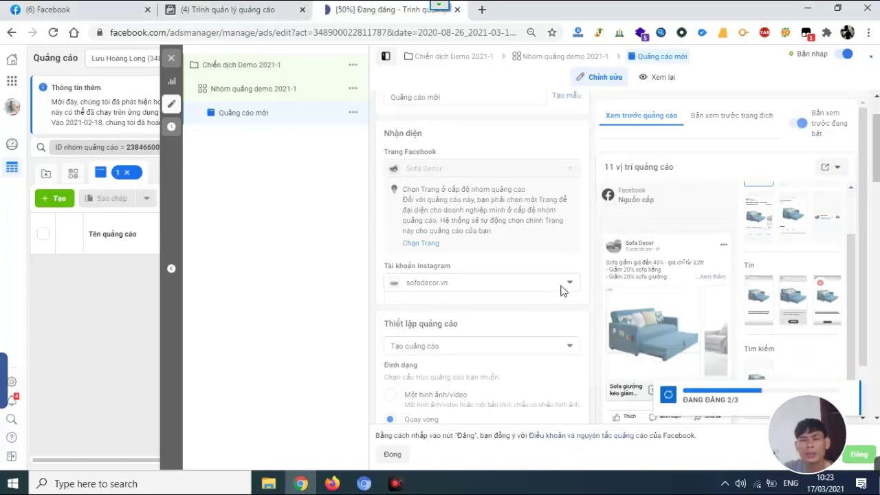
{"action": "mouse_move", "coordinate": [657, 319]}
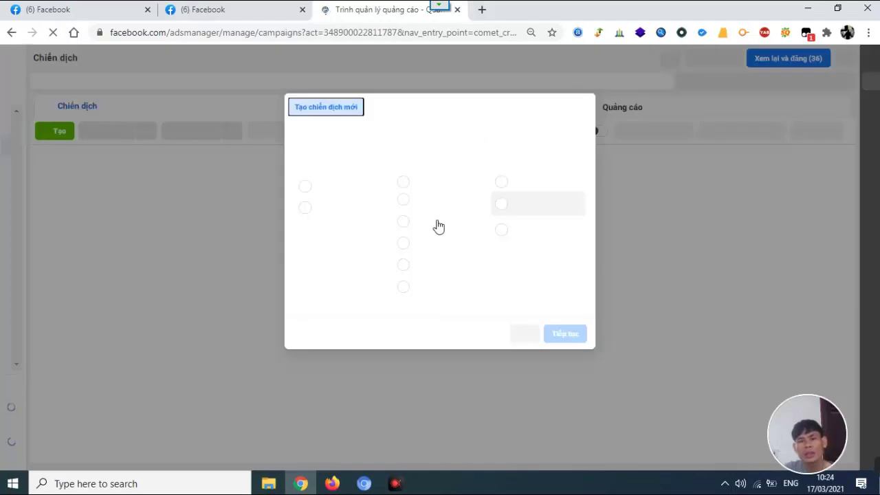
Close the 'Tạo chiến dịch mới' prompt to reveal the campaigns table.
{"action": "left_click", "coordinate": [583, 115]}
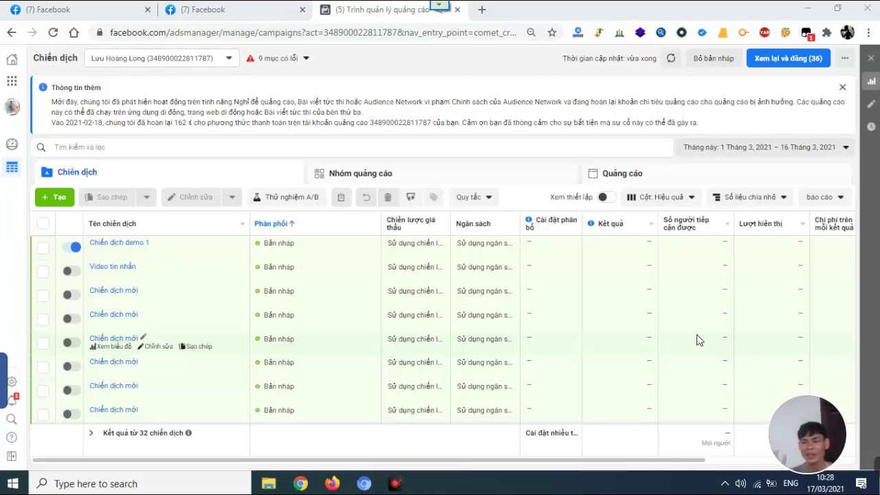
{"action": "left_click", "coordinate": [394, 483]}
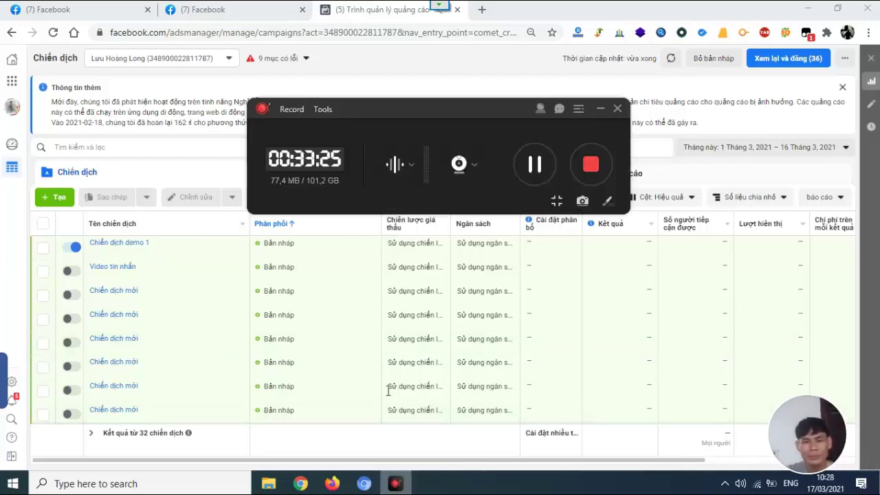
{"action": "left_click", "coordinate": [591, 164]}
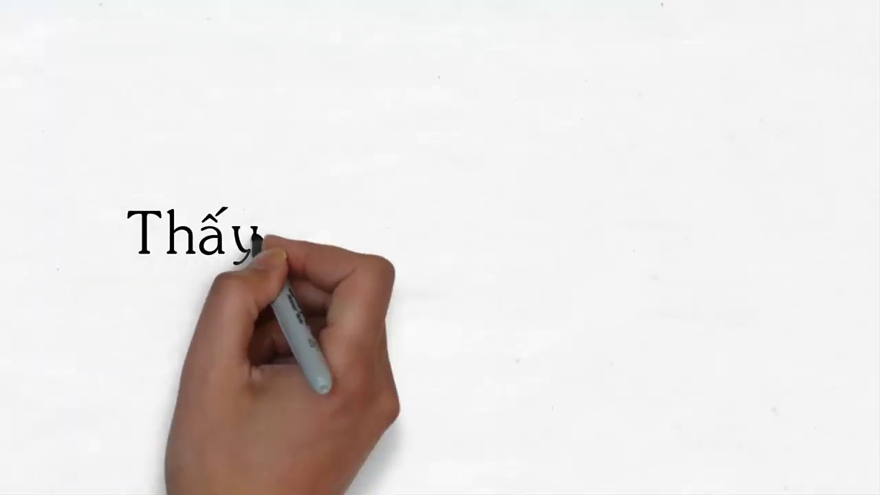